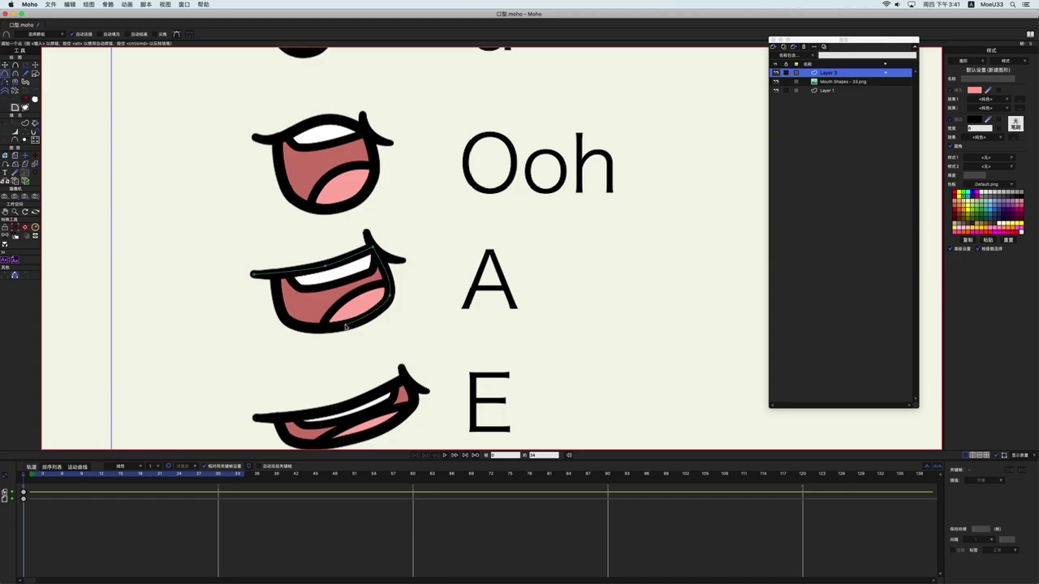
- Finish tracing the outline of the A mouth and adjust its points and curvature to match the reference
left_click_drag(275, 284, 275, 278)
scroll(380, 315, "up", 1)
key("c")
scroll(274, 284, "up", 3)
left_click_drag(273, 269, 278, 282)
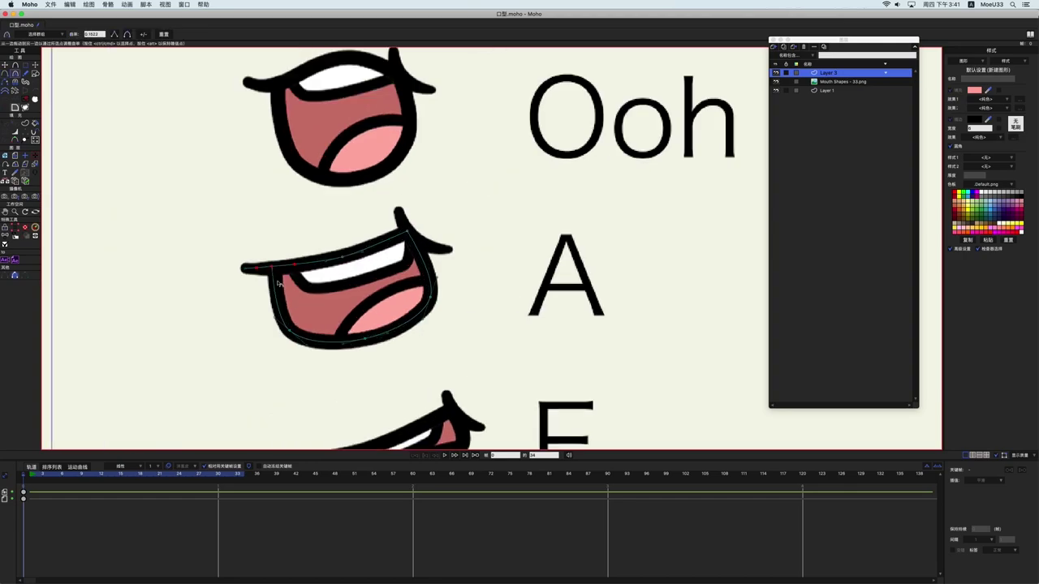
key("t")
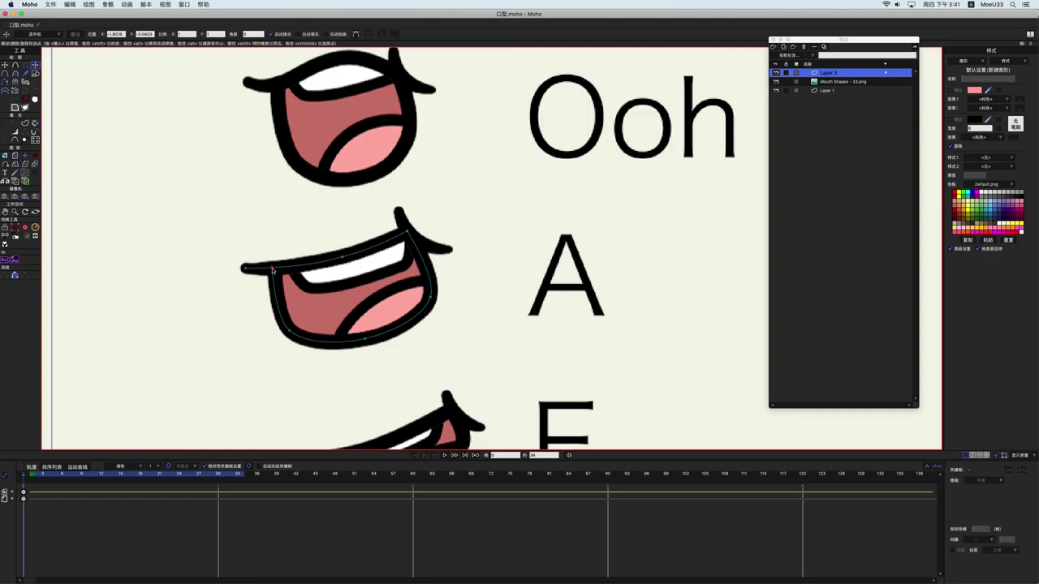
left_click(343, 257)
- Add a short line for the A mouth's upper-right corner crease and curve it to follow the reference
key("a")
left_click_drag(399, 211, 450, 250)
key("g")
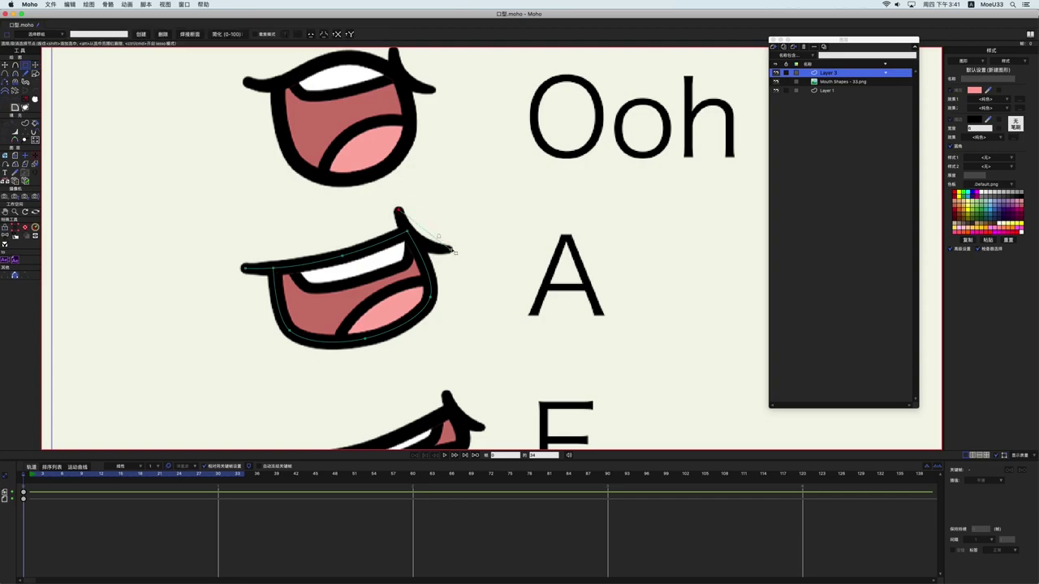
scroll(430, 236, "up", 1)
key("t")
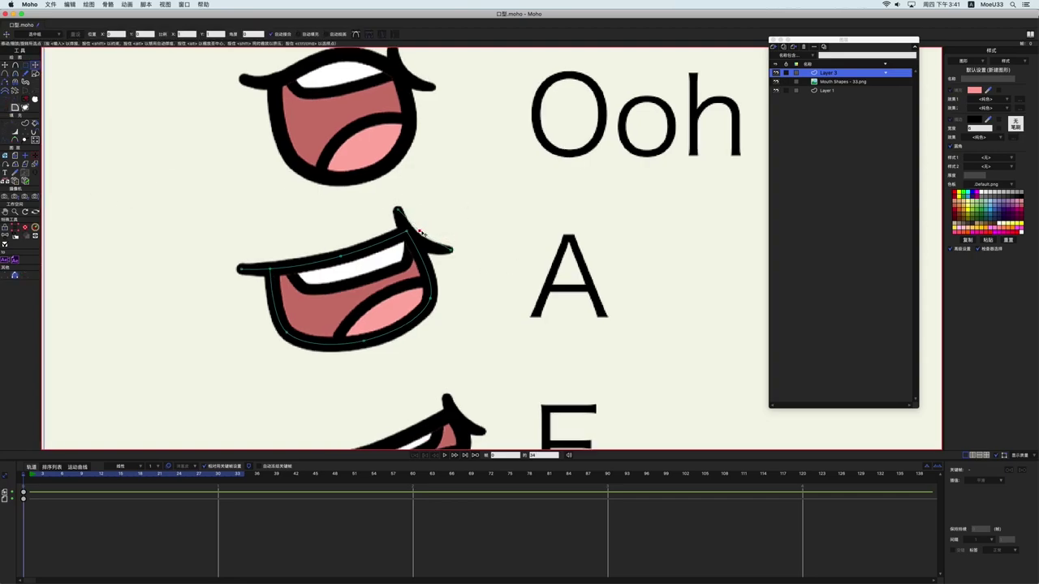
left_click_drag(424, 230, 412, 235)
key("c")
key("t")
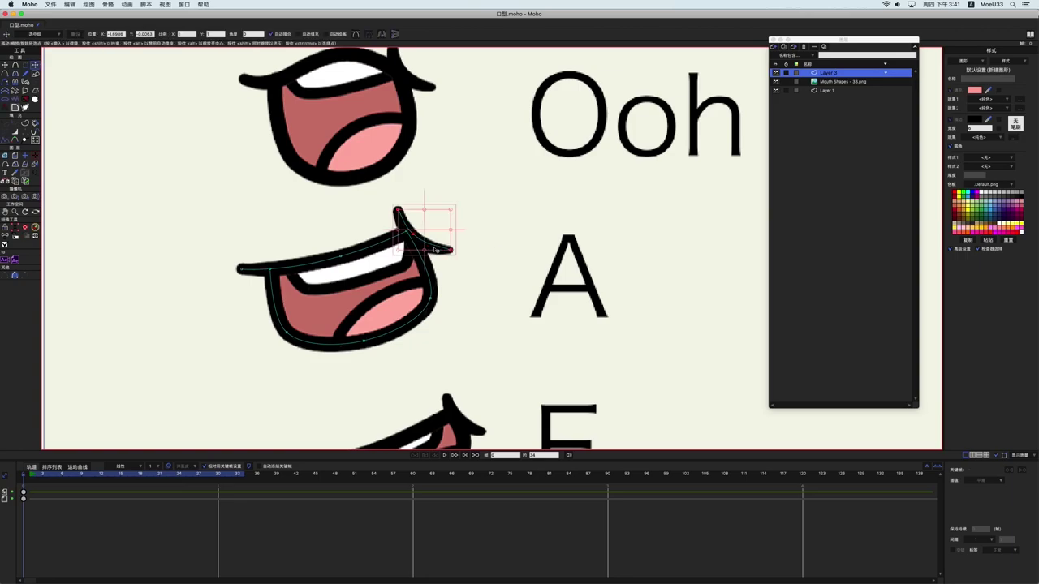
key("c")
key("t")
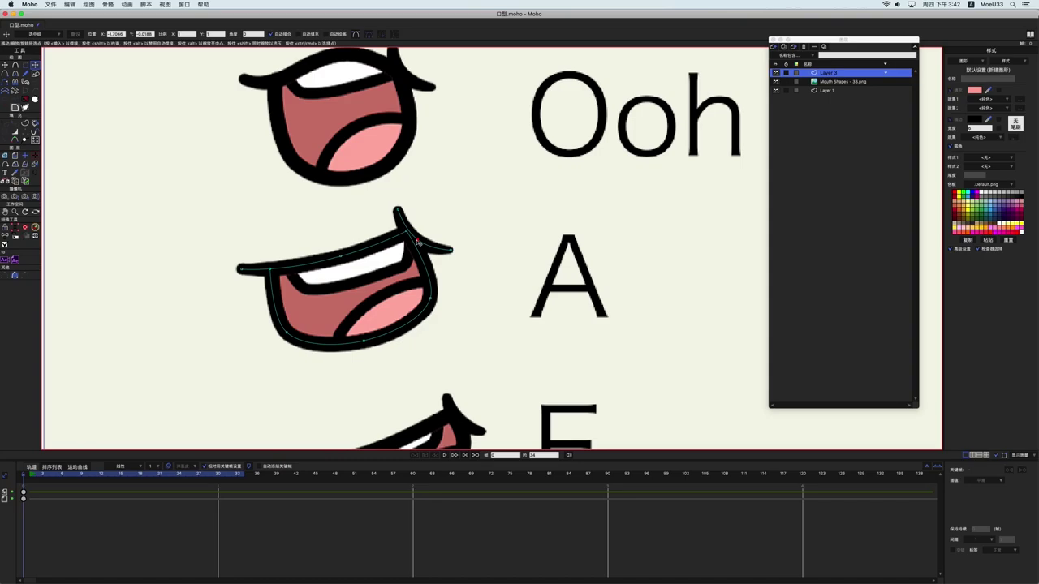
- Create a stroke shape from the corner crease with line width 10, and hide the Mouth Shapes - 33.png reference
key("u")
left_click(84, 34)
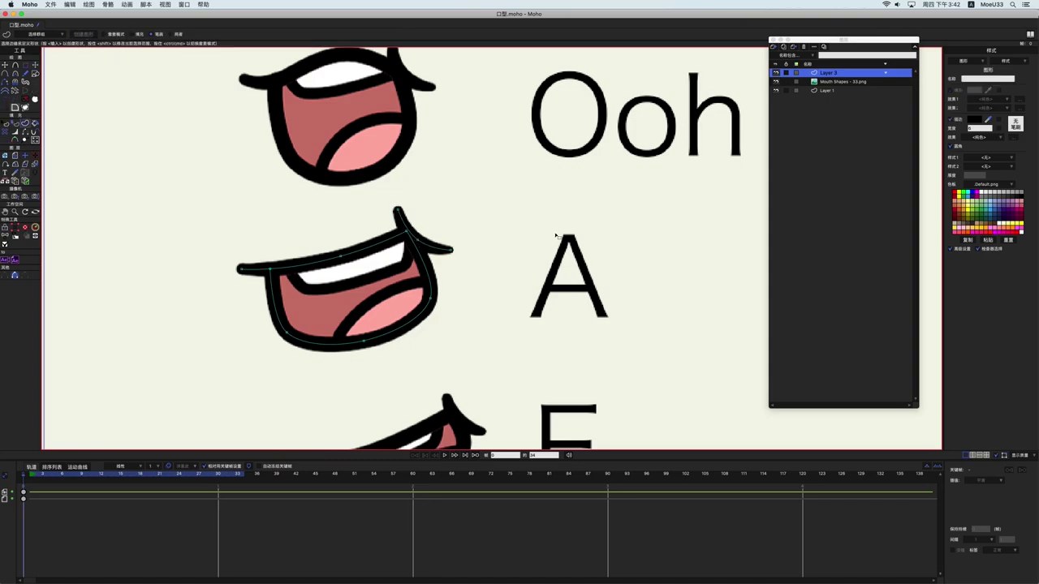
left_click(775, 83)
scroll(524, 297, "down", 2)
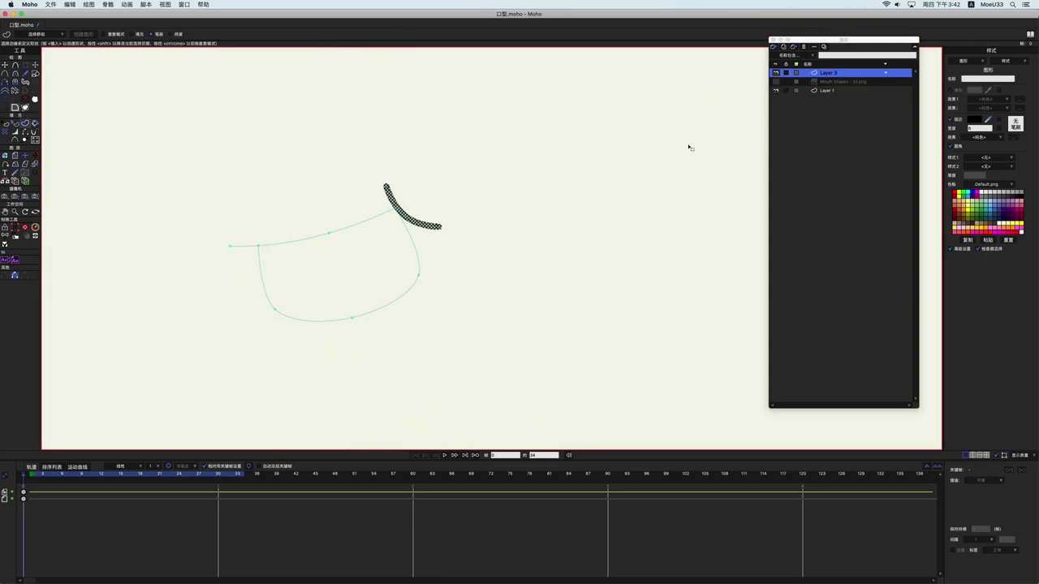
left_click_drag(982, 129, 809, 128)
type("8")
key("Return")
left_click(447, 258)
- Thin both ends of the corner crease by setting their point line width to 70 percent
key("g")
key("q")
left_click(392, 213)
key("Return")
key("g")
left_click_drag(357, 162, 402, 200)
left_click_drag(436, 216, 479, 260)
key("w")
left_click(118, 35)
type("80")
key("Return")
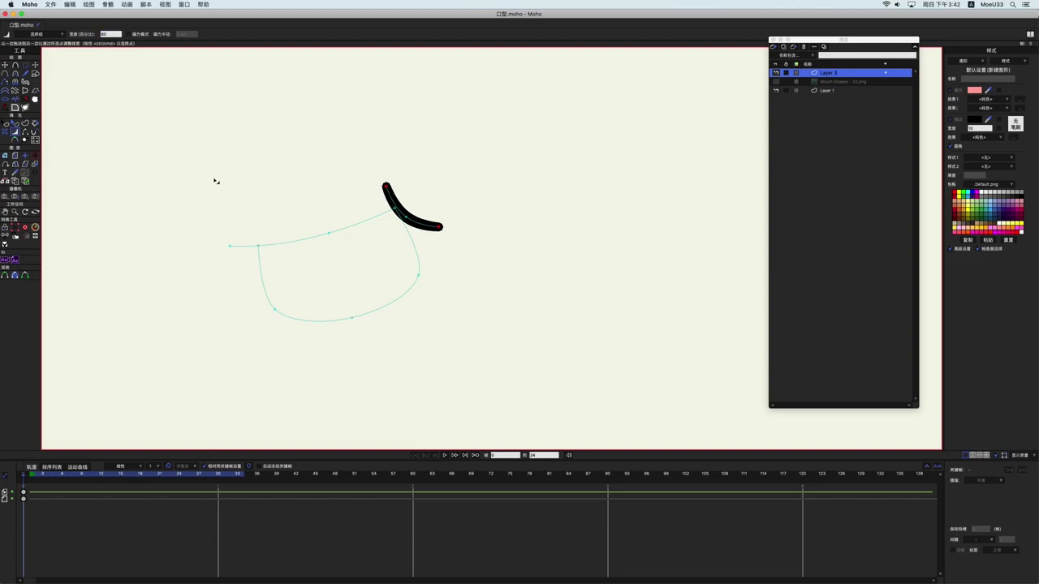
type("70")
key("Return")
- Select the remaining mouth outline points and create a stroke shape from them
key("g")
key("ctrl+a")
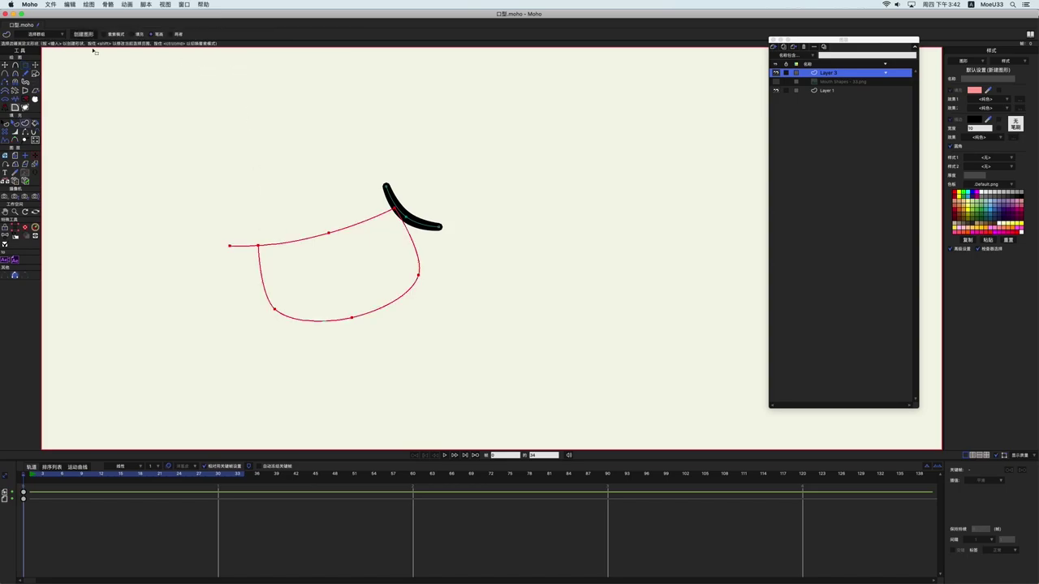
key("u")
key("Return")
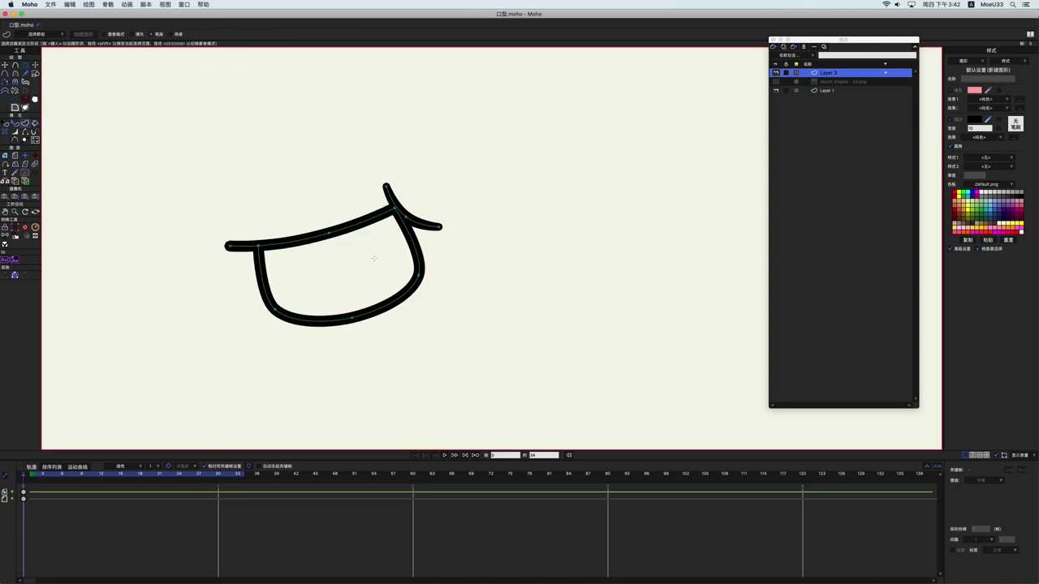
- Show the reference again and fill the mouth interior with the dark red sampled from the Ooh mouth
key("p")
left_click(776, 82)
left_click(325, 280)
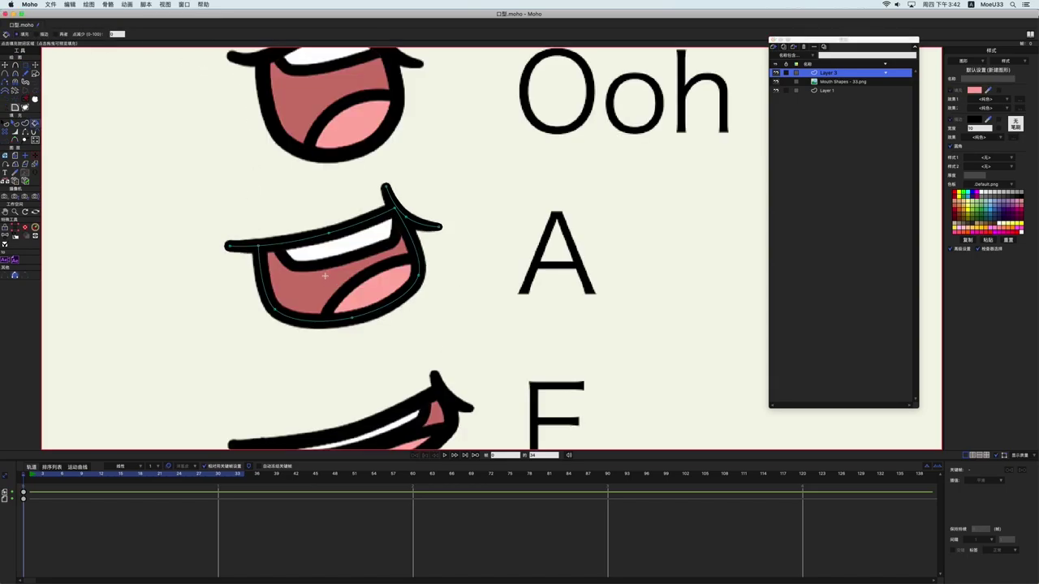
key("q")
left_click_drag(974, 91, 311, 100)
left_click(591, 209)
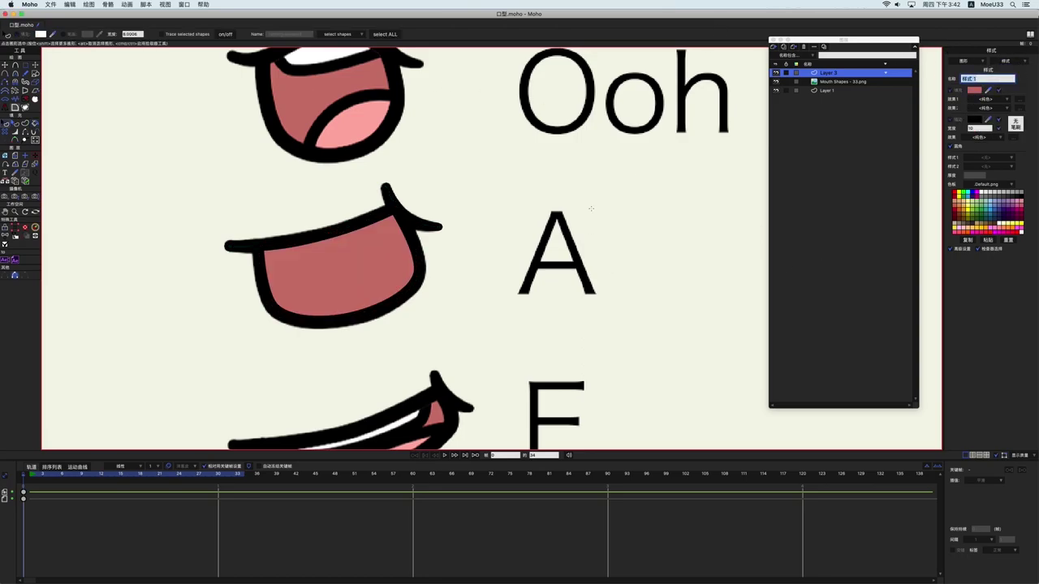
- Name the colour style 口腔颜色 - 33 and save the project
type("kou")
type("口腔颜色")
type(" - 33")
key("Return")
key("super+s")
- Rename Layer 3 as 口腔
scroll(494, 213, "right", 1)
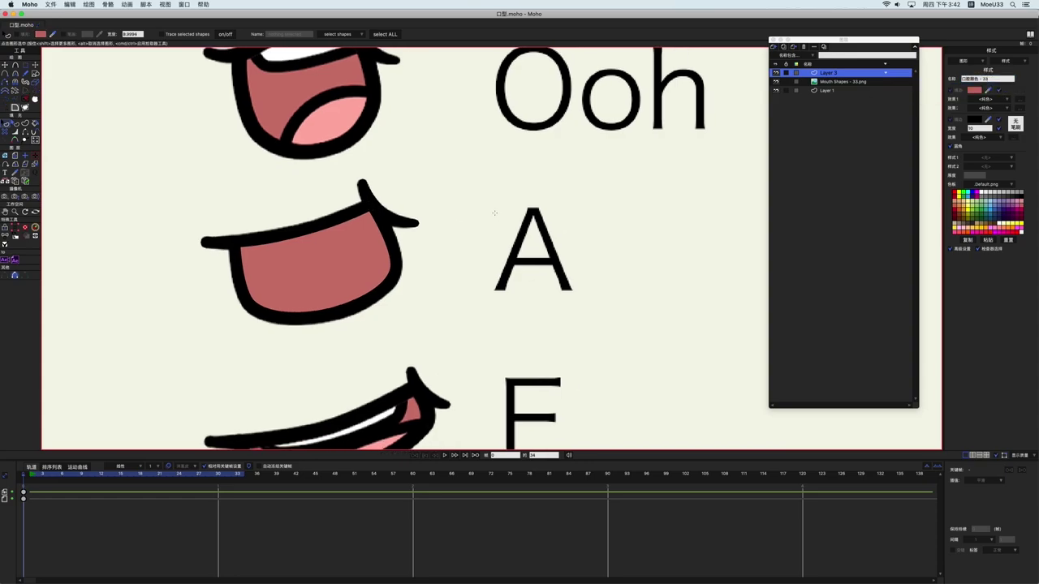
scroll(538, 219, "down", 1)
key("g")
scroll(460, 260, "down", 5)
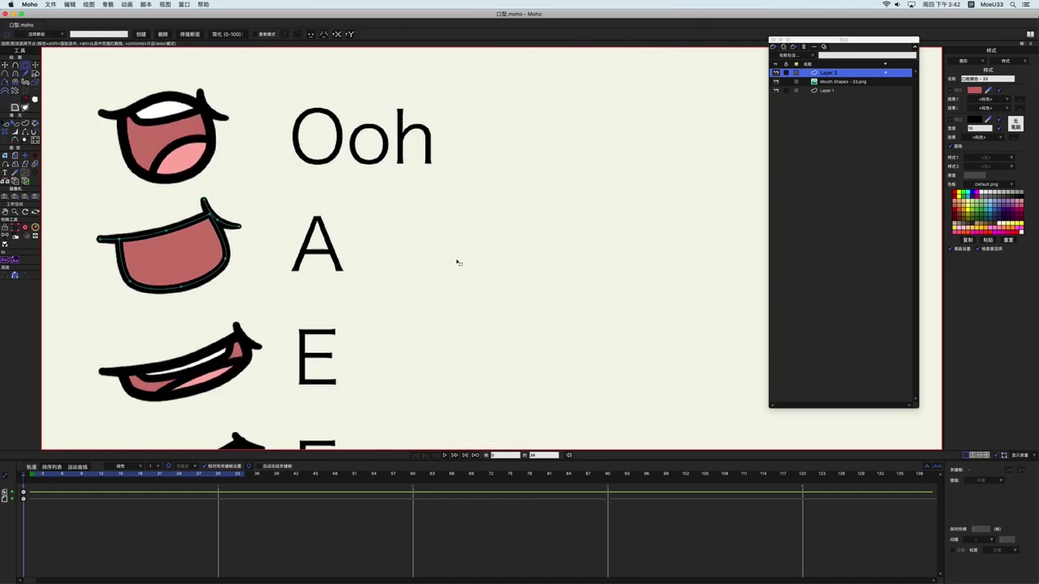
double_click(828, 72)
type("kou")
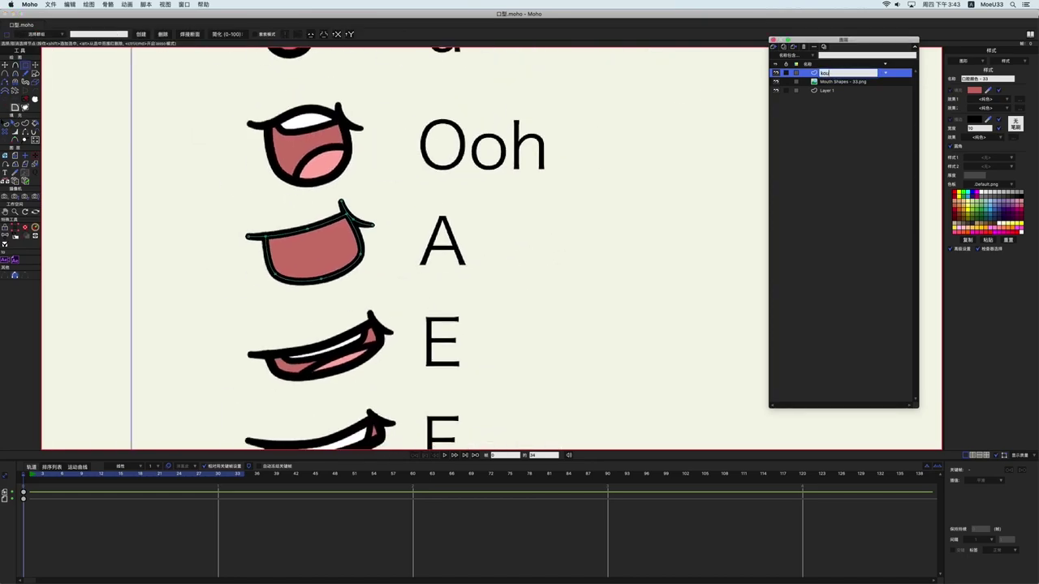
key("ctrl+space")
type("口腔")
key("Return")
- Hide the 口腔 layer and add a new vector layer named 上牙齿
scroll(381, 271, "up", 1)
left_click_drag(489, 194, 494, 186)
left_click_drag(561, 151, 593, 156)
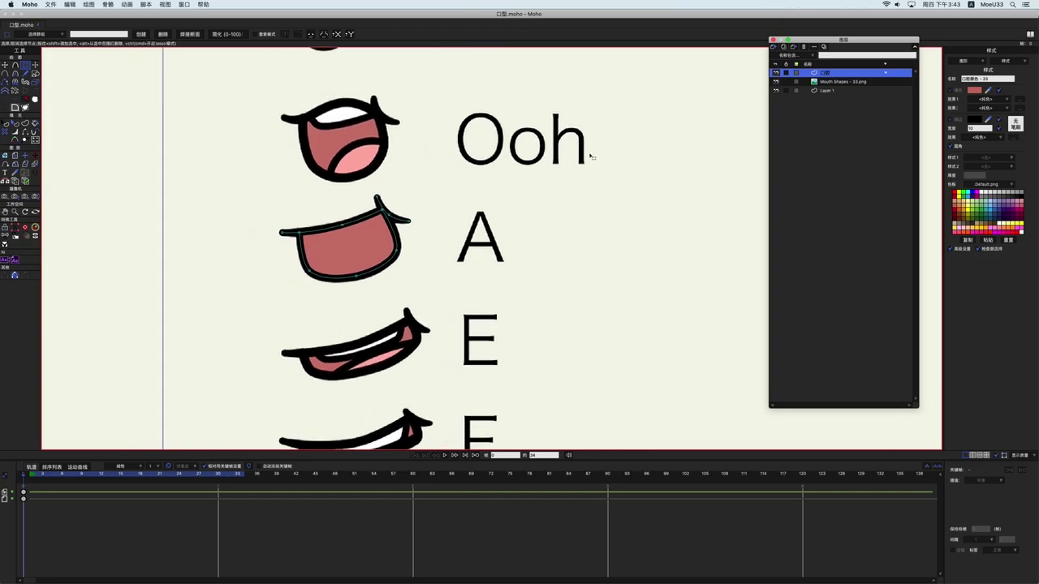
left_click(775, 73)
left_click(773, 50)
left_click(791, 57)
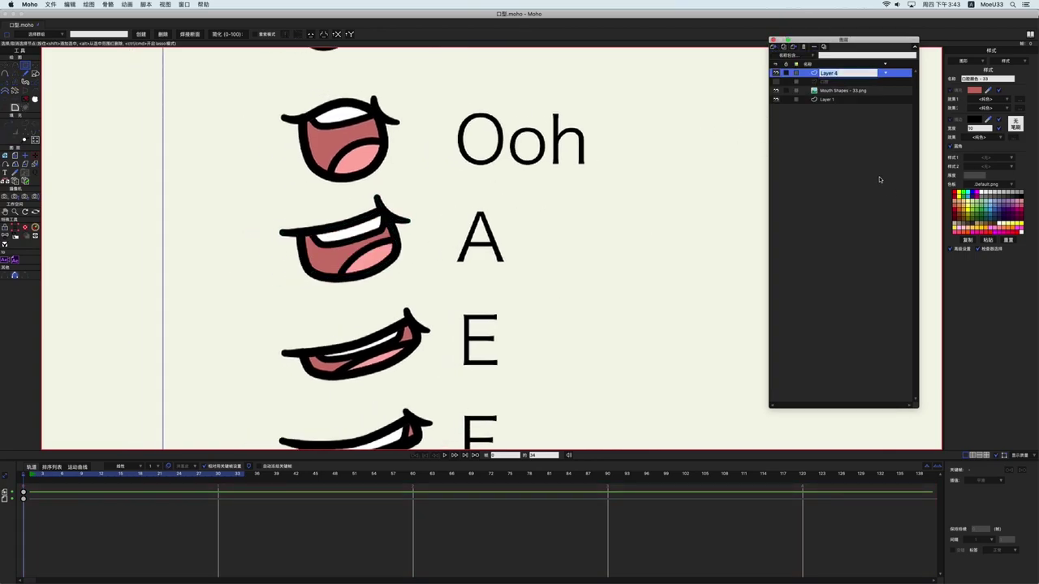
type("上牙齿")
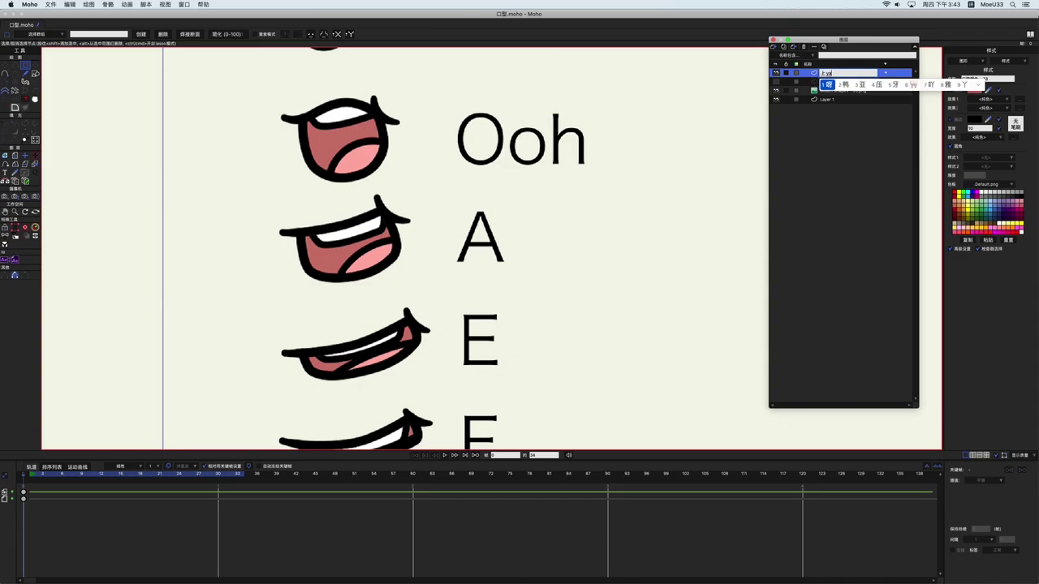
key("Return")
- Draw a closed four-point shape for the upper teeth over the A mouth and begin rounding its corners
scroll(295, 245, "up", 3)
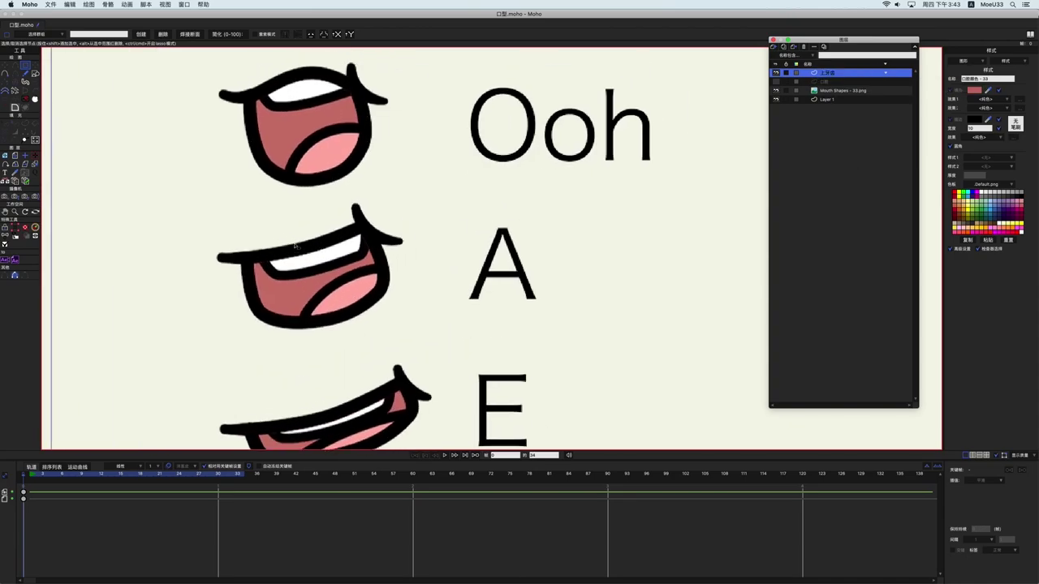
key("e")
left_click(75, 34)
left_click_drag(234, 193, 359, 256)
key("c")
mouse_move(265, 239)
left_mouse_down()
mouse_move(395, 239)
mouse_move(378, 204)
mouse_move(383, 225)
left_mouse_up()
- Move the corner points of the upper-teeth shape so its lower edge follows the teeth in the A reference
key("t")
left_click_drag(304, 228, 303, 245)
key("g")
left_click(349, 192)
key("t")
left_click_drag(349, 192, 363, 191)
left_click_drag(227, 220, 240, 220)
left_click_drag(241, 284, 324, 247)
- Tighten the curvature of the upper-teeth shape's corners and nudge its lower-left point into place
key("super+a")
key("c")
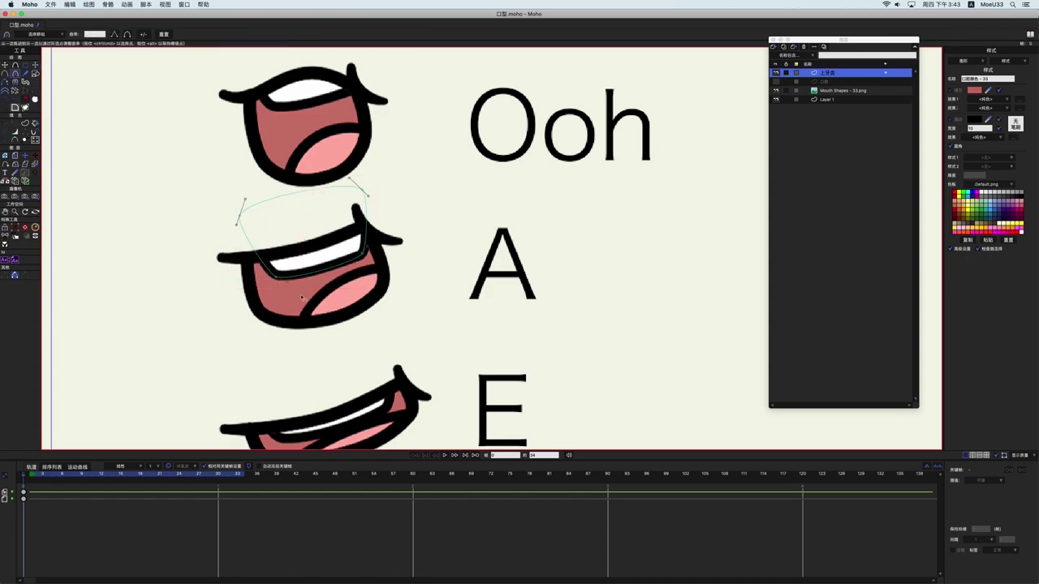
key("g")
left_click(305, 299)
key("t")
left_click_drag(277, 280, 278, 277)
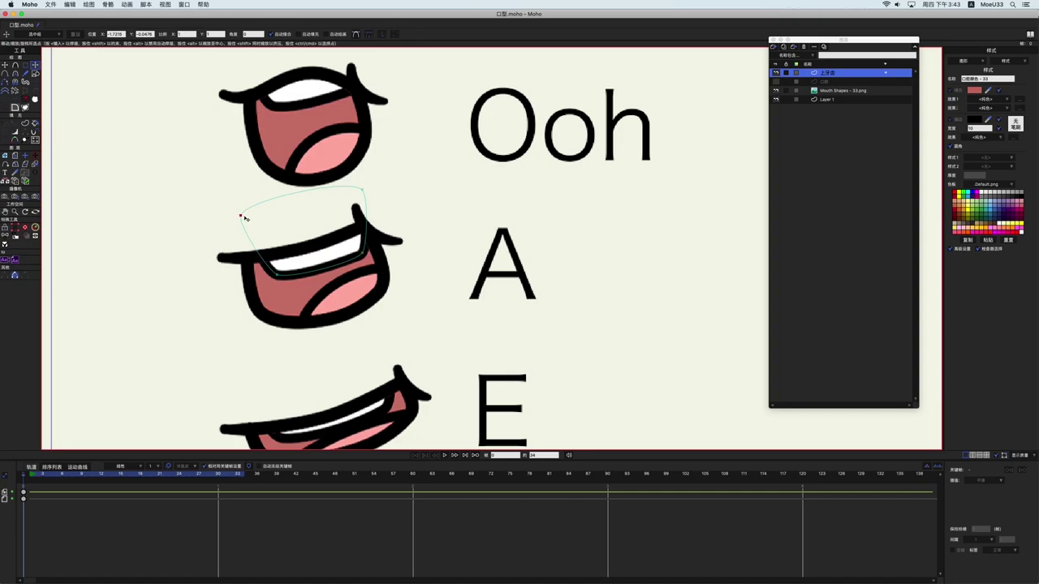
key("c")
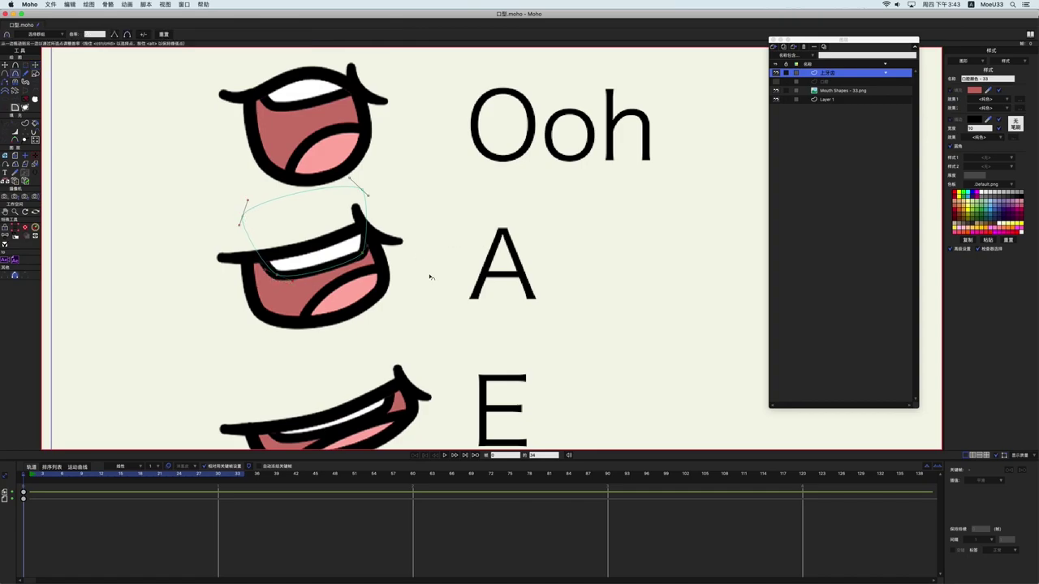
left_click_drag(430, 269, 435, 261)
- Fill the upper-teeth shape, set its Style 1 to none and make the fill white
key("p")
left_click(314, 214)
key("q")
left_click(315, 213)
left_click(984, 158)
left_click(984, 165)
left_click(981, 193)
- Give the upper-teeth shape a black stroke with line width 8
left_click(955, 120)
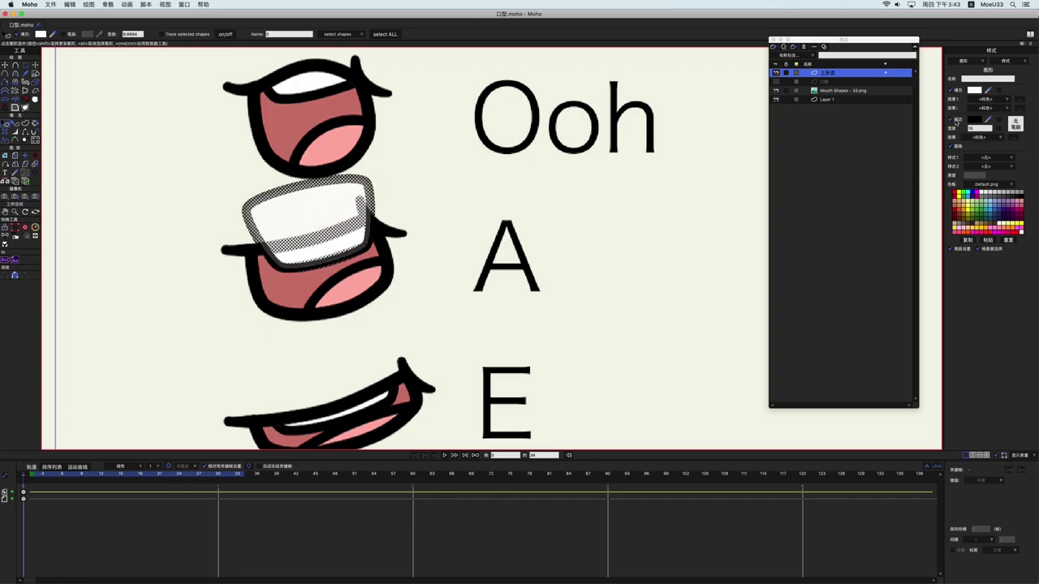
left_click(972, 128)
type("8")
key("Return")
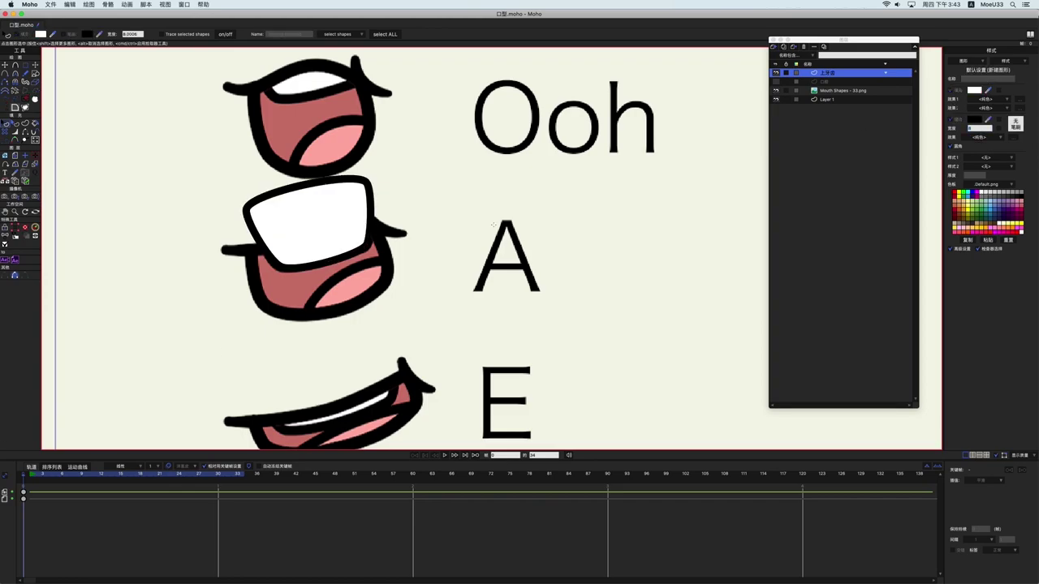
- Duplicate the 上牙齿 layer and rename the copy as 下牙齿
scroll(519, 246, "down", 1)
left_click_drag(520, 247, 521, 263)
left_click(783, 47)
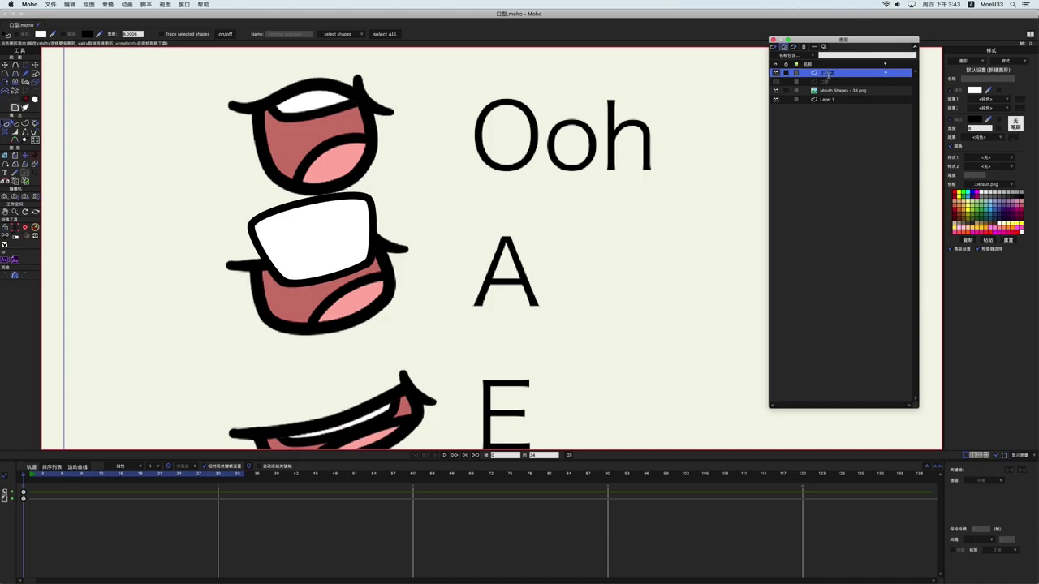
type("下牙齿")
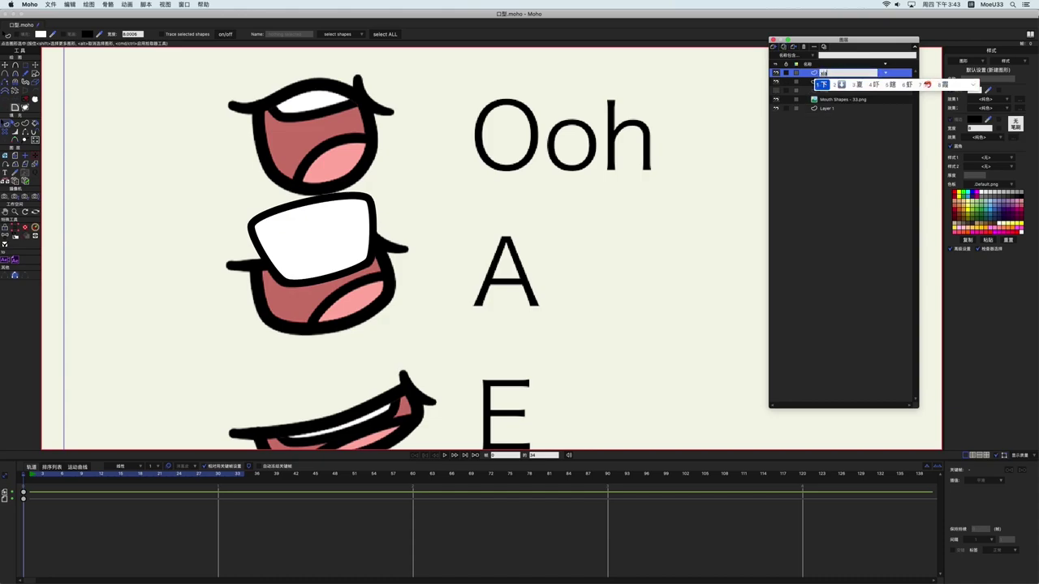
key("Return")
- Select all points of the lower-teeth shape, flip them vertically and move the shape below the A mouth
key("g")
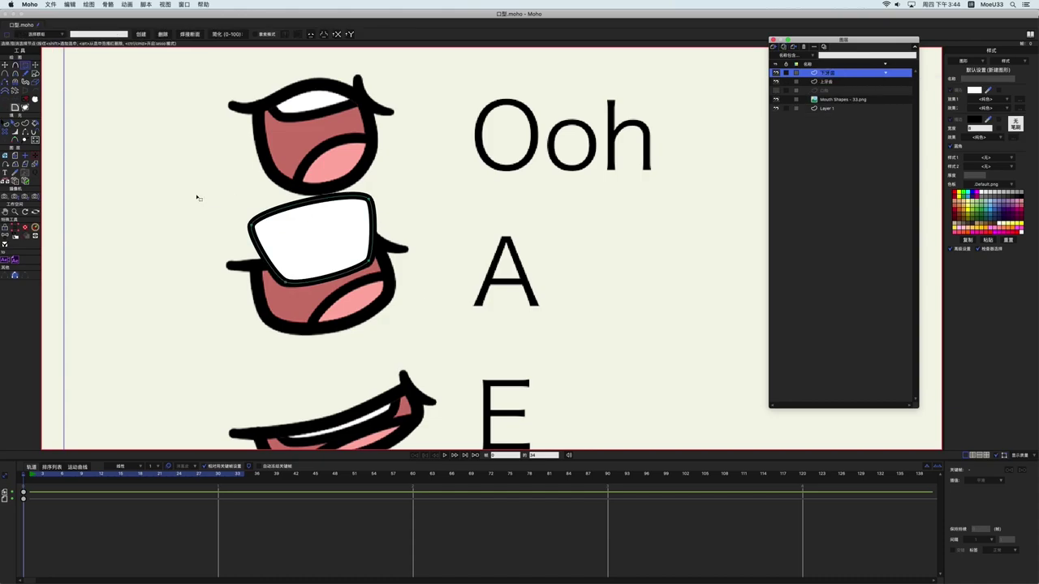
left_click_drag(199, 148, 399, 298)
key("t")
left_click(394, 34)
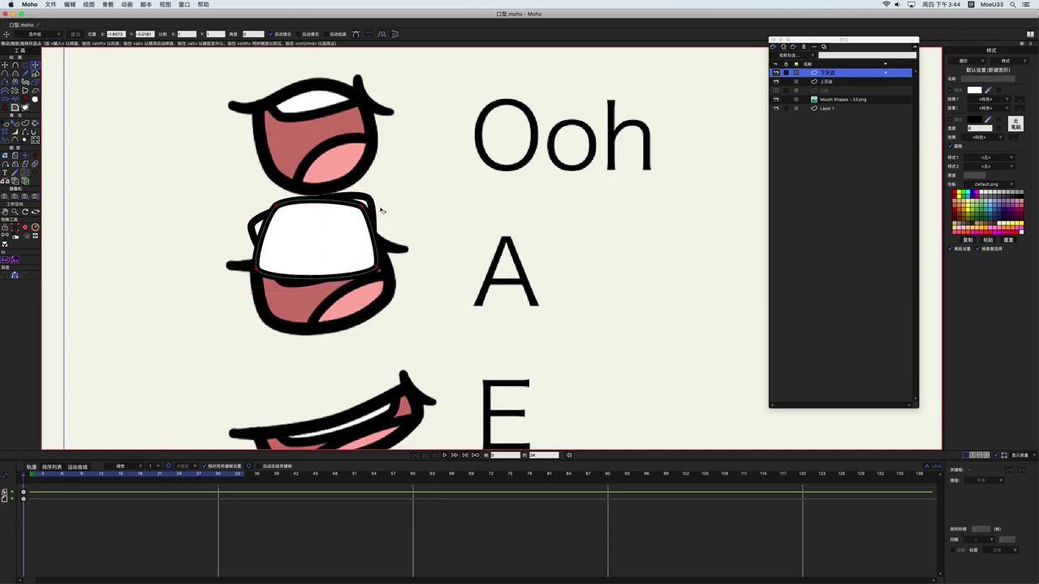
left_click_drag(320, 238, 344, 365)
- Rotate the lower-teeth shape to match the mouth's slant and move its corner points to reshape it
left_click_drag(420, 359, 422, 349)
left_click_drag(314, 352, 308, 350)
left_click_drag(379, 324, 392, 321)
left_click_drag(417, 379, 431, 373)
left_click_drag(298, 412, 302, 406)
mouse_move(406, 320)
left_mouse_down()
mouse_move(447, 325)
mouse_move(401, 314)
left_mouse_up()
- Fine-tune the corner positions and curvature of the lower-teeth shape
key("c")
key("t")
left_click_drag(427, 373, 431, 374)
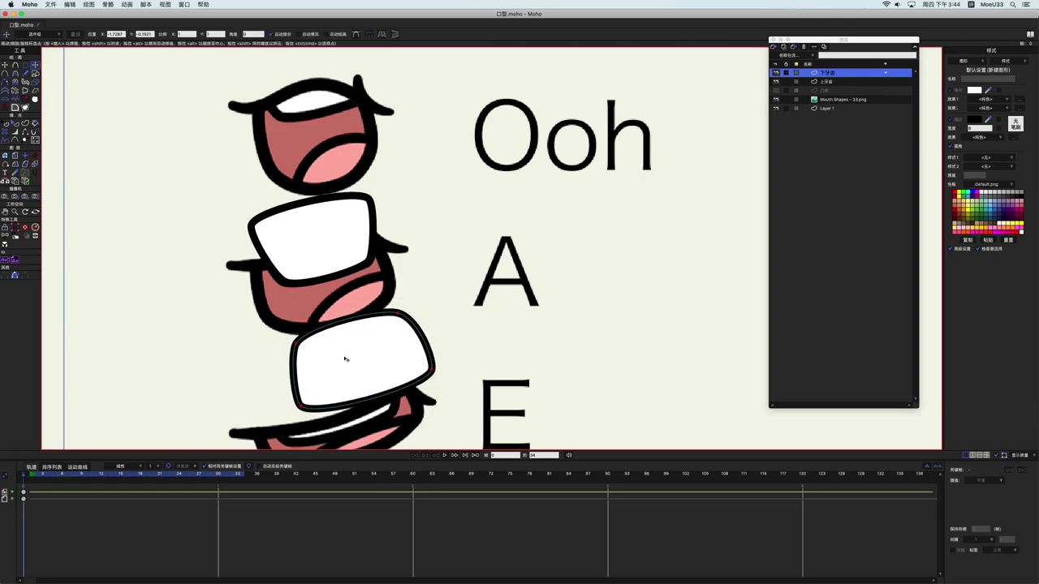
key("c")
left_click_drag(292, 363, 289, 373)
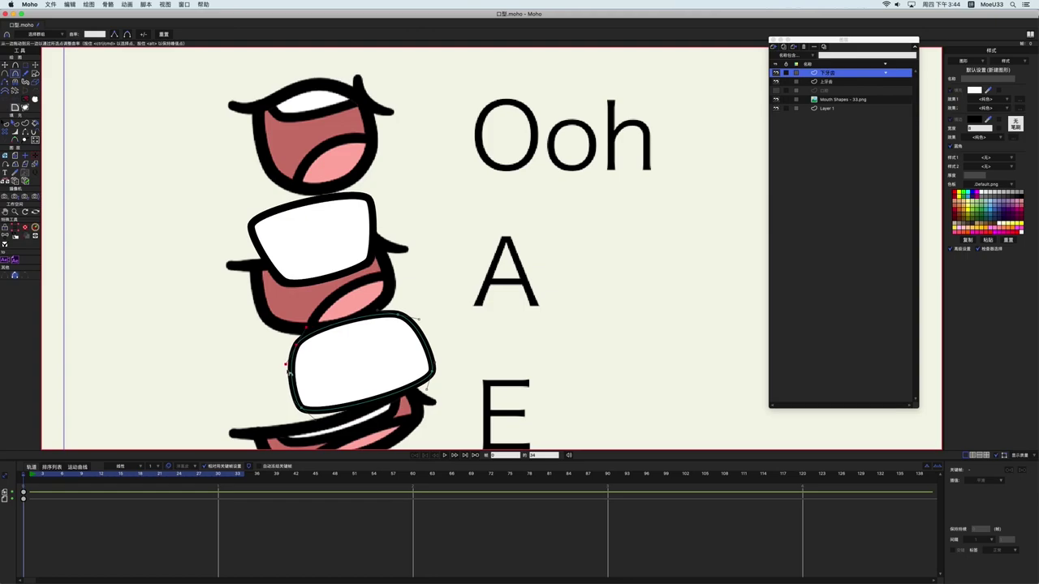
- Adjust the curvature of the lower corners of the shape on the 上牙齿 layer
left_click(825, 83)
left_click(267, 278)
left_click_drag(303, 289, 308, 289)
left_click_drag(374, 259, 359, 280)
scroll(514, 343, "down", 1)
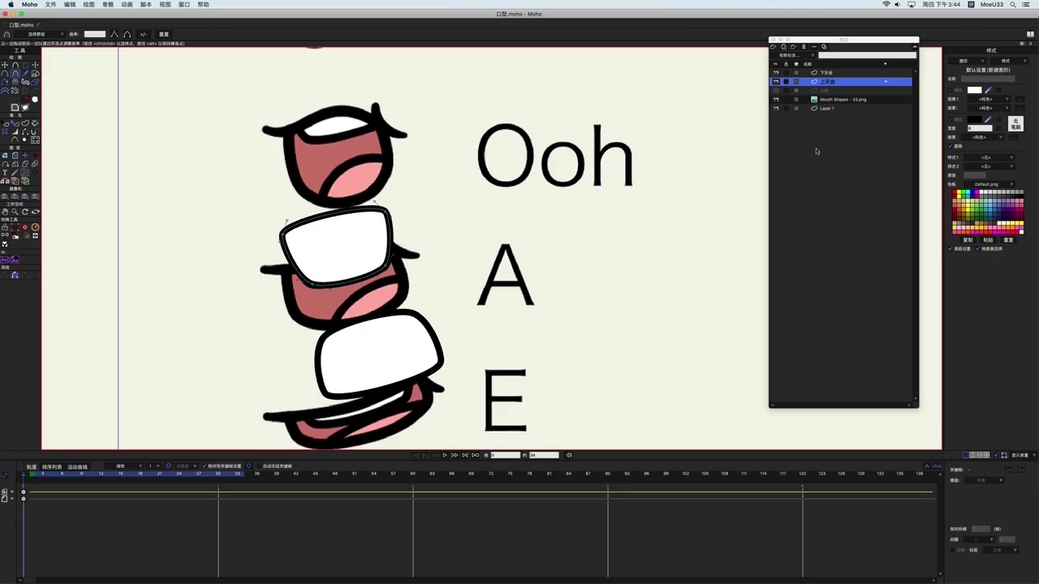
- Show the 口腔 layer again and deselect the points of the shape on the 下牙齿 layer
left_click(836, 90)
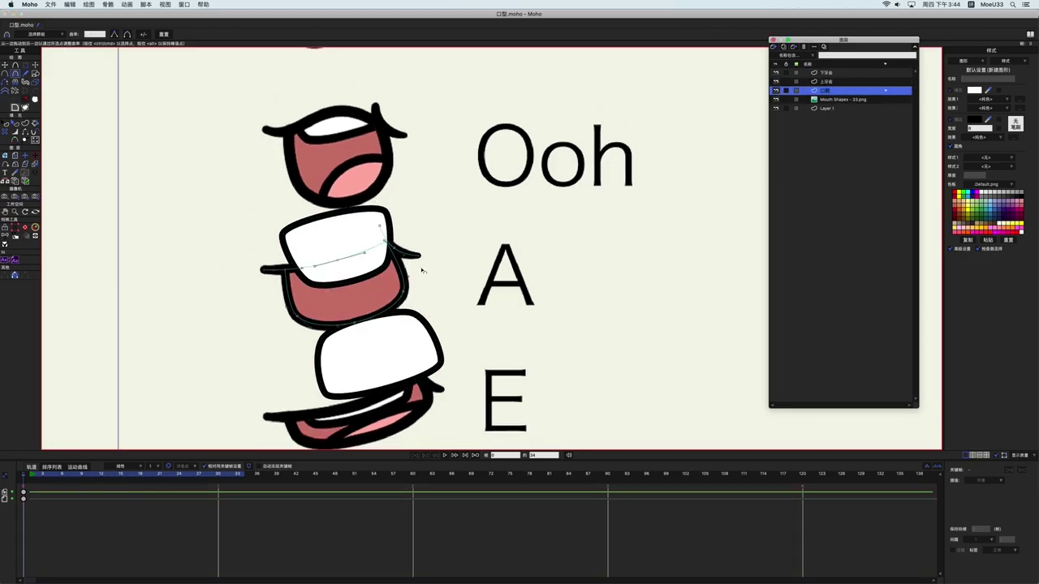
left_click(836, 72)
key("t")
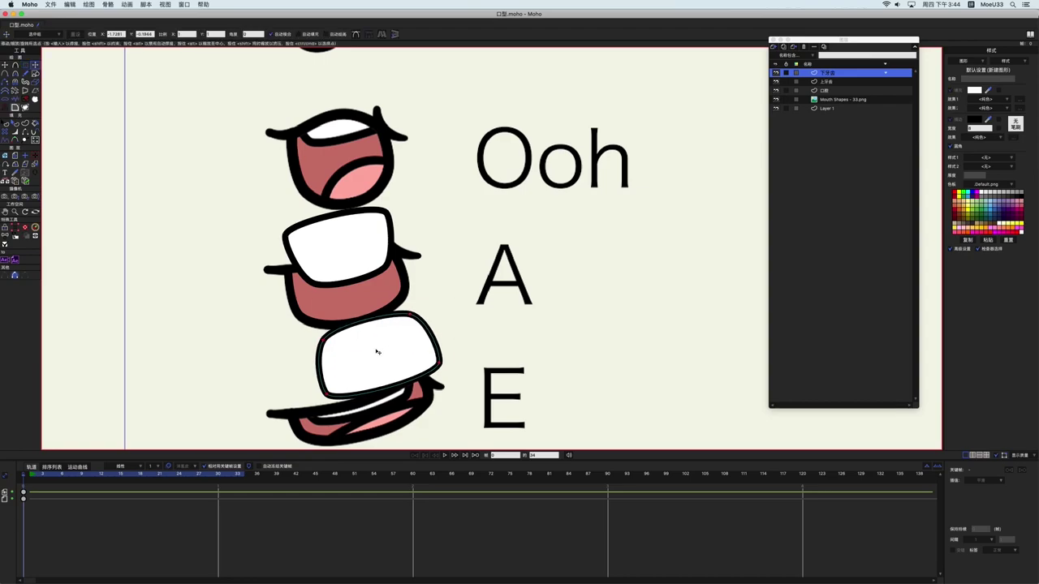
left_click(378, 352)
key("Return")
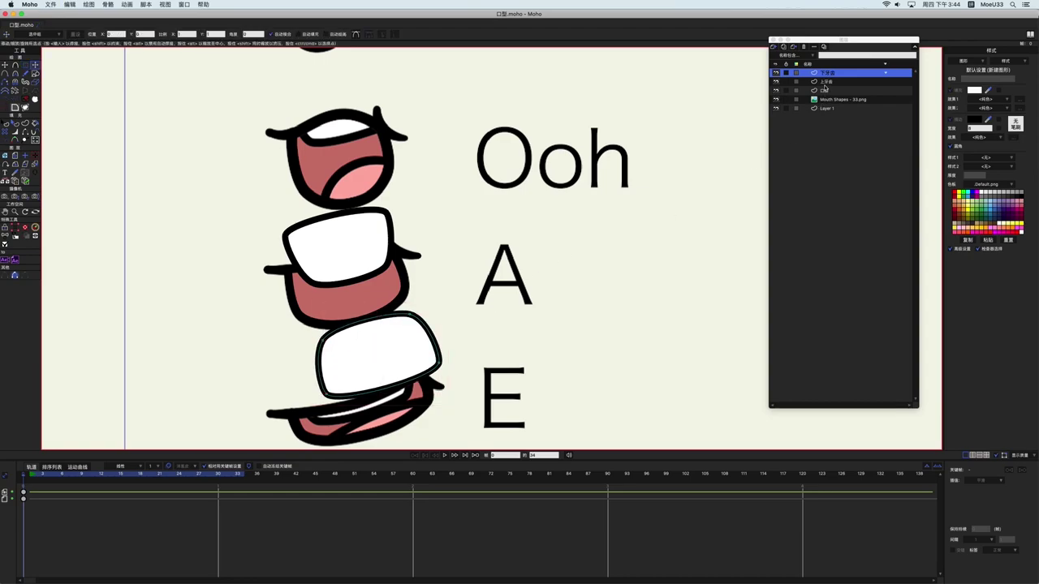
- Hide the 口腔, 上牙齿 and 下牙齿 layers so only the mouth reference image shows
left_click(826, 81)
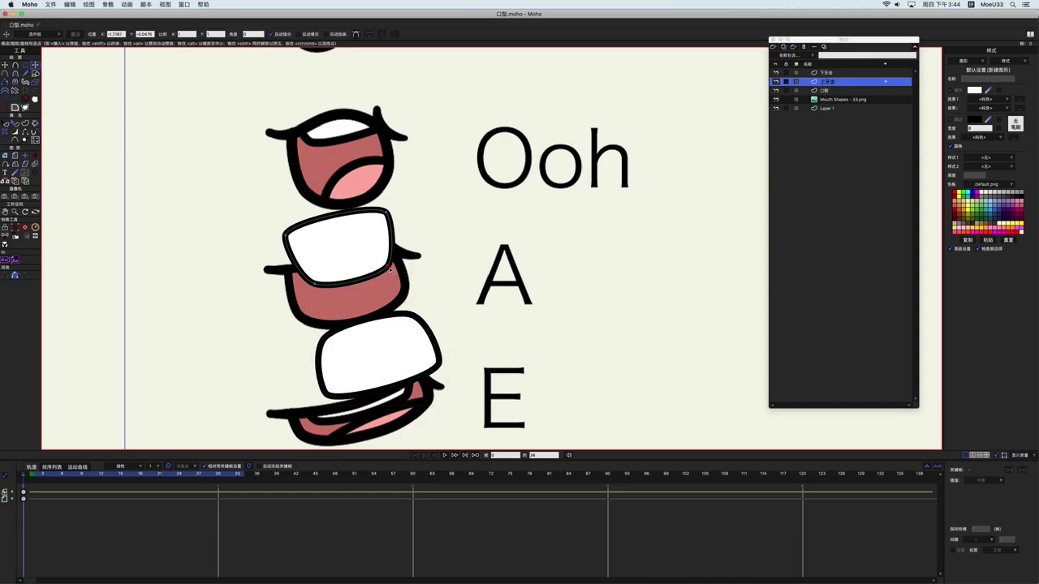
left_click(636, 171)
left_click_drag(636, 172, 637, 155)
left_click_drag(775, 90, 776, 73)
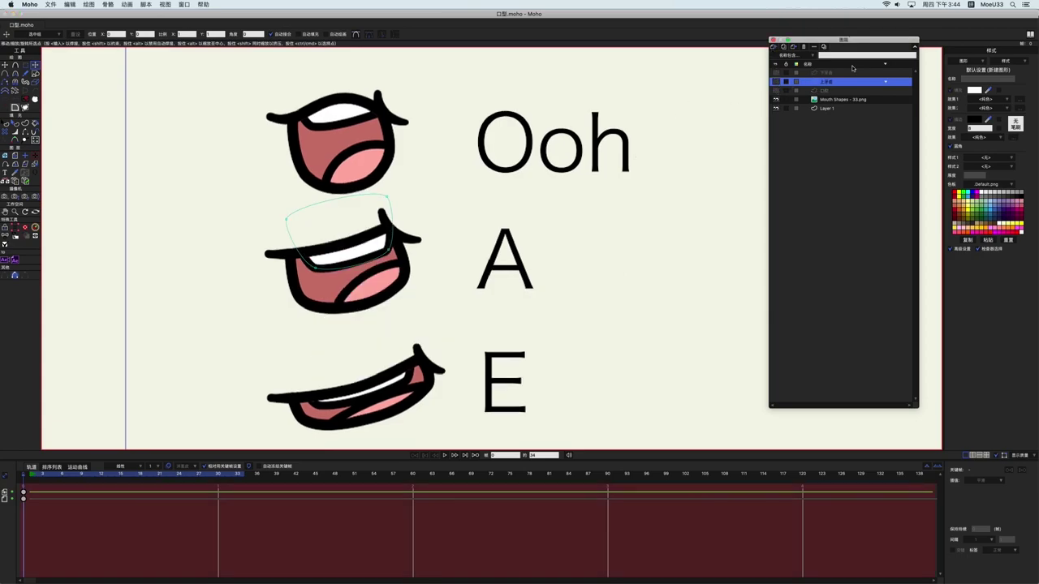
- Add a new vector layer named 舌头
left_click(773, 46)
left_click(775, 53)
type("舌头")
key("Return")
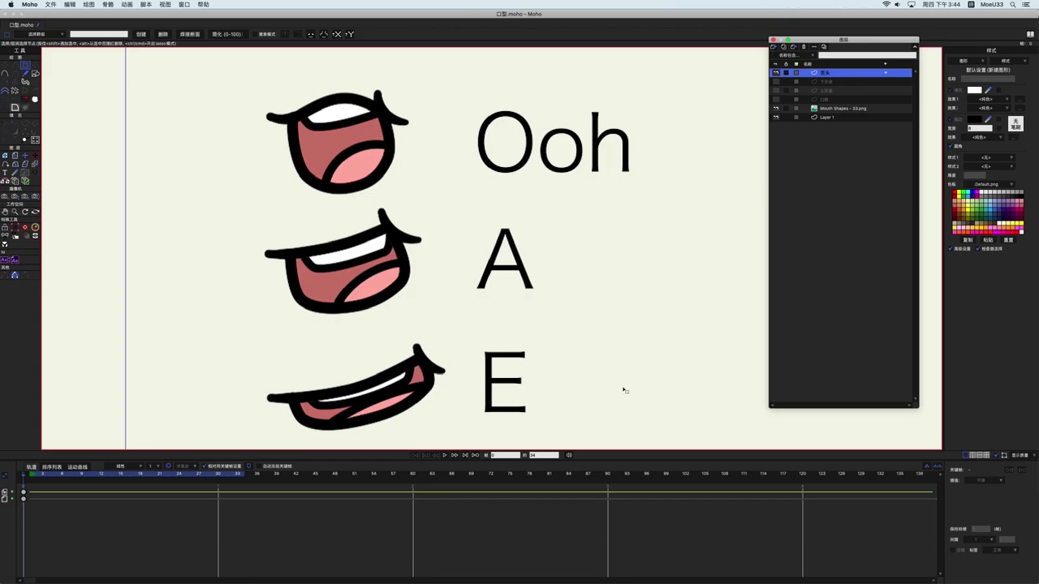
- Draw a closed five-point outline over the tongue of the A mouth reference
left_click(339, 323)
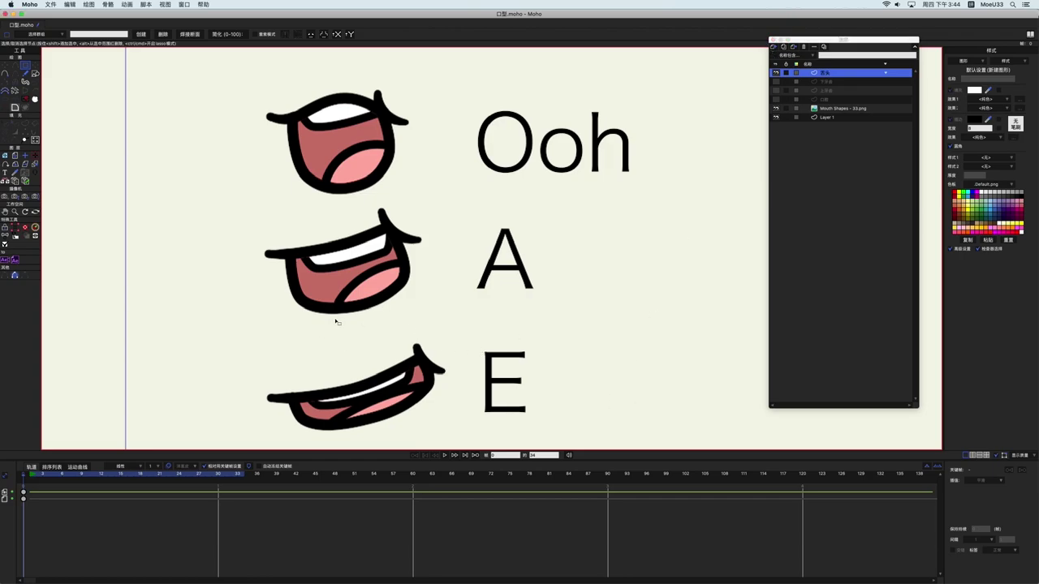
key("a")
left_click_drag(360, 280, 334, 319)
key("g")
scroll(462, 260, "up", 2)
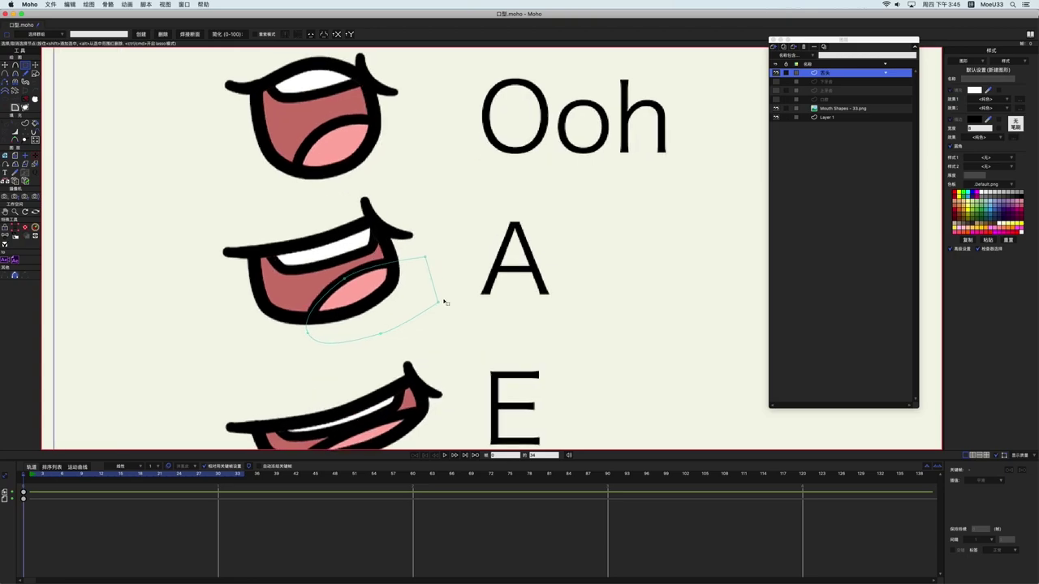
- Move the points of the tongue outline onto the tongue edge of the A mouth reference
key("t")
left_click_drag(427, 258, 398, 263)
left_click_drag(441, 304, 393, 290)
left_click_drag(383, 336, 365, 314)
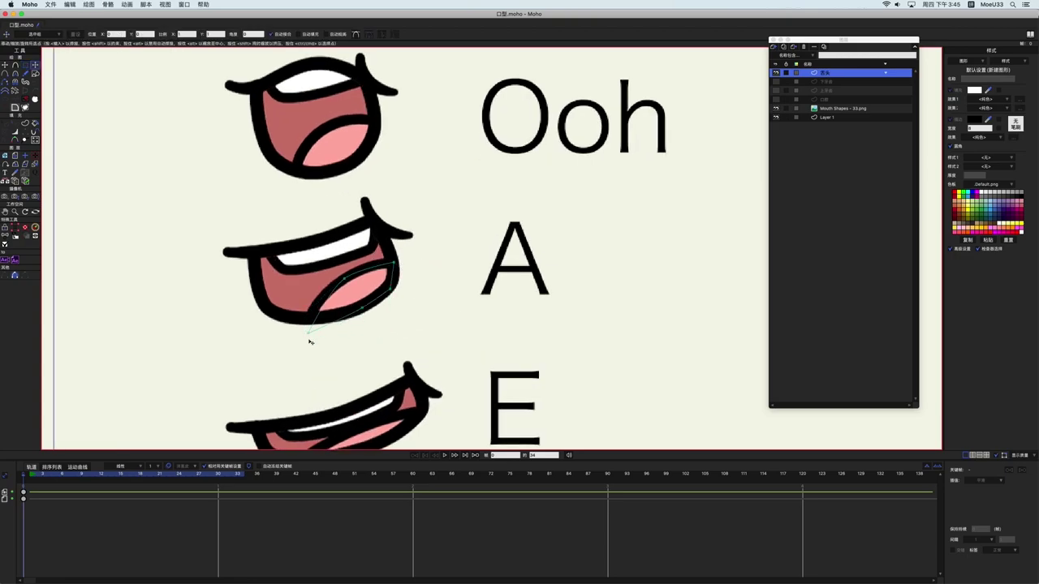
scroll(310, 340, "up", 3)
left_click_drag(301, 341, 307, 324)
- Sharpen the two end corners of the tongue outline with the Curvature tool
key("c")
key("super+p")
left_click_drag(347, 272, 484, 273)
key("t")
key("c")
key("t")
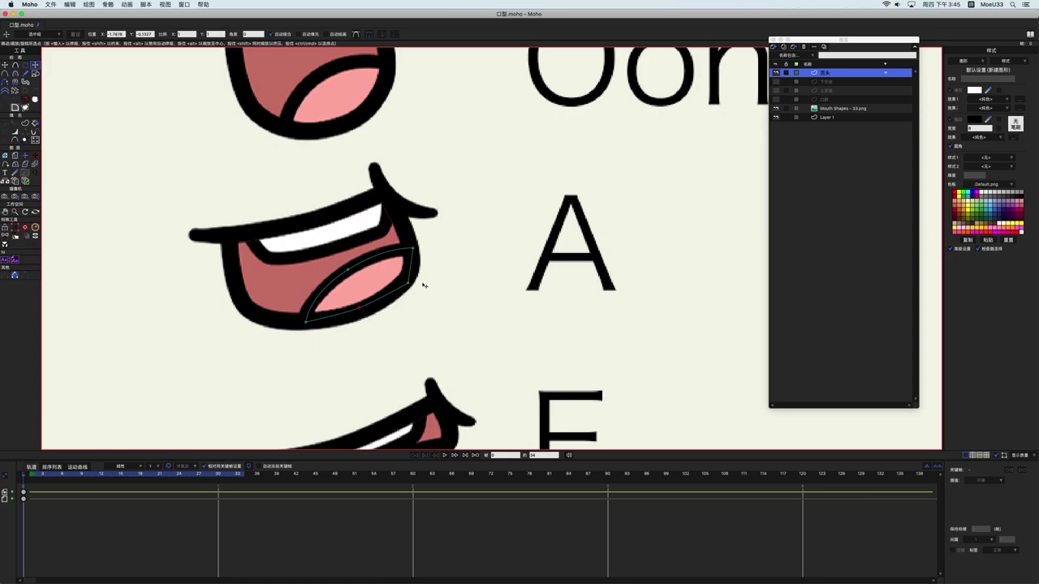
- Adjust the position and curvature of the tongue outline's right-hand points to round its right edge
key("c")
scroll(406, 312, "up", 5)
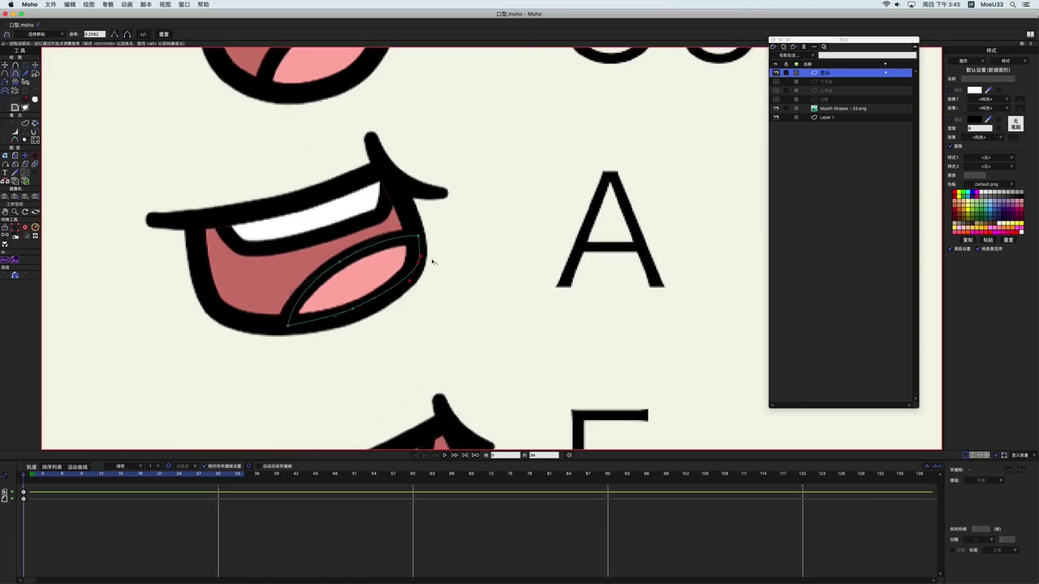
key("t")
scroll(439, 322, "down", 10)
scroll(436, 323, "up", 5)
scroll(441, 315, "up", 6)
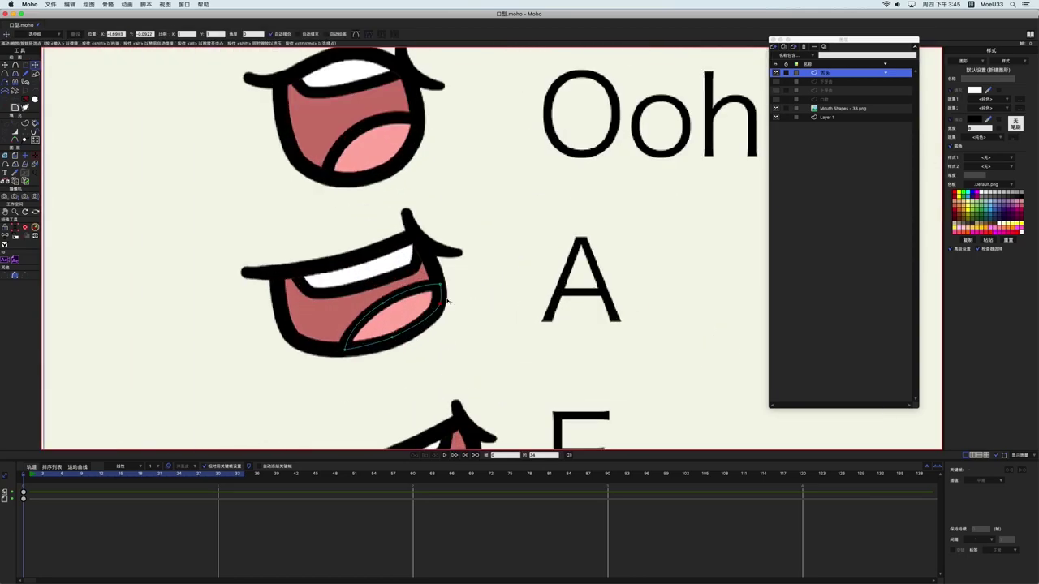
scroll(443, 313, "down", 3)
key("c")
left_click_drag(442, 339, 473, 333)
left_click_drag(496, 248, 503, 238)
- Fine-tune the positions and curvature of the tongue outline's lower points to follow the A mouth reference
key("t")
left_click_drag(450, 382, 447, 382)
left_click_drag(325, 397, 350, 329)
key("c")
scroll(435, 317, "down", 5)
left_click_drag(554, 301, 521, 348)
key("t")
left_click(497, 279)
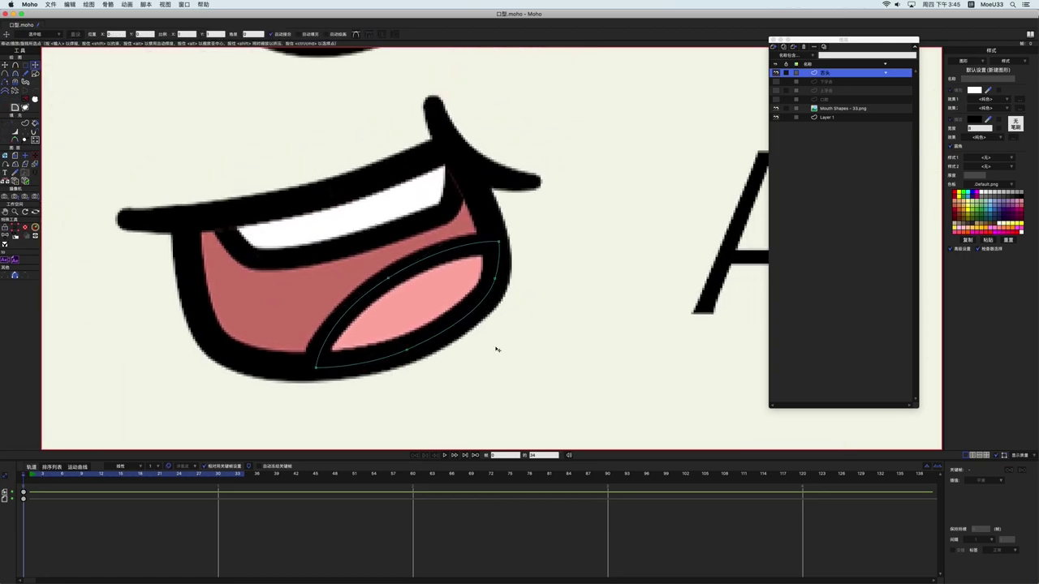
- Sample the reference tongue's pink as the fill colour and create a style named 舌头颜色 - 33
scroll(494, 348, "down", 2)
left_click_drag(989, 92, 439, 302)
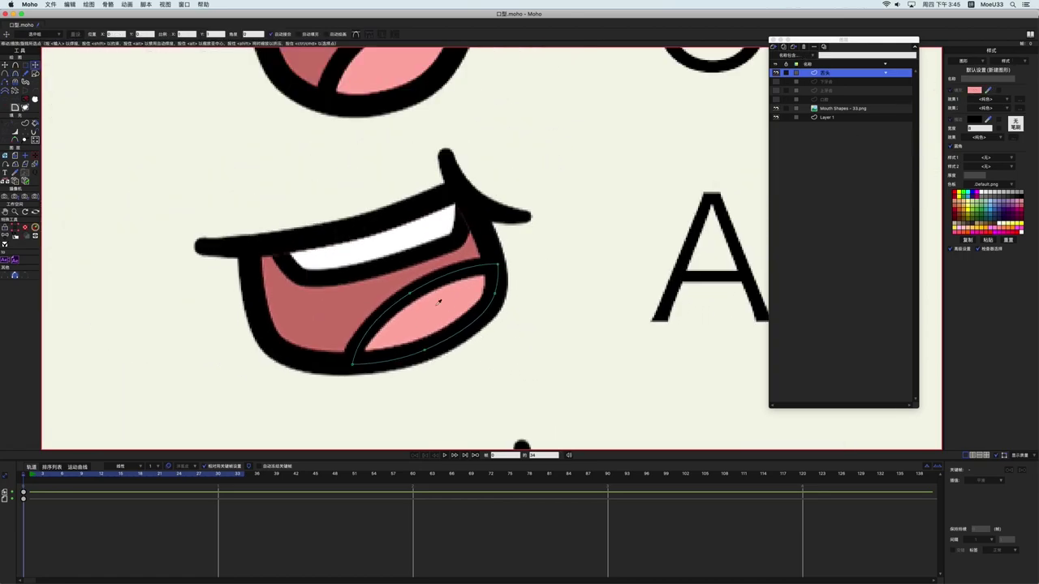
left_click(1005, 61)
left_click(1006, 71)
type("舌头颜色 - 33")
key("Return")
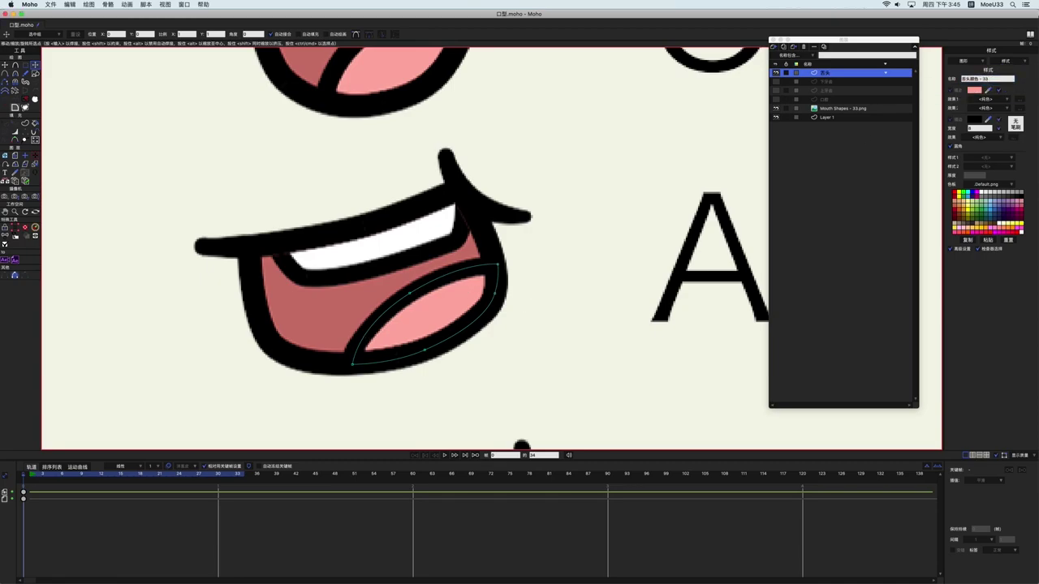
- Fill the tongue outline with the 舌头颜色 - 33 style, including its black stroke
key("p")
left_click(459, 295)
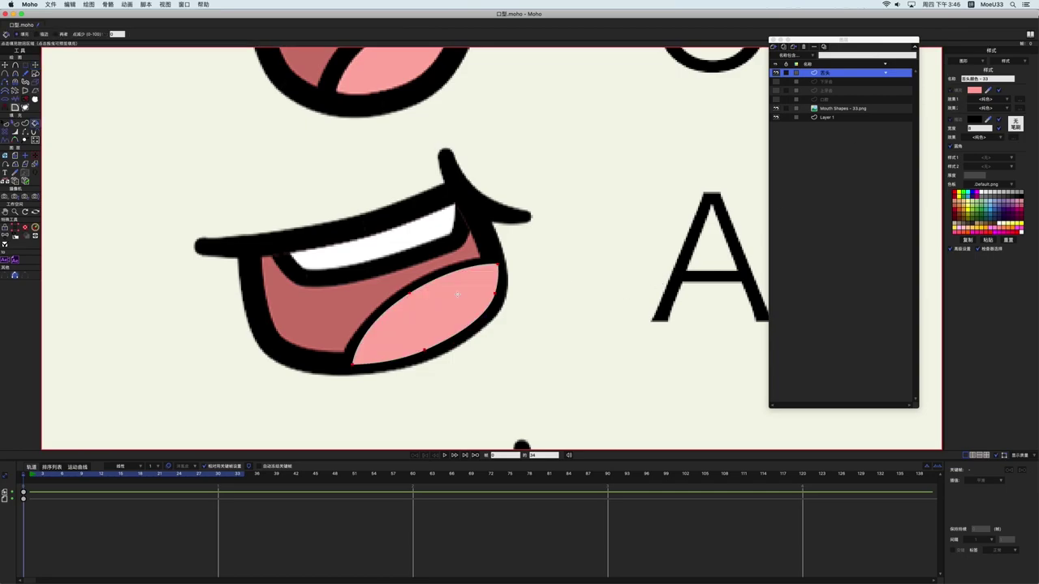
key("g")
left_click(421, 287)
left_click(430, 302)
left_click(645, 220)
- Hide the Mouth Shapes - 33.png reference and show the 口腔, 上牙齿 and 下牙齿 layers again
scroll(644, 220, "down", 3)
left_click(776, 109)
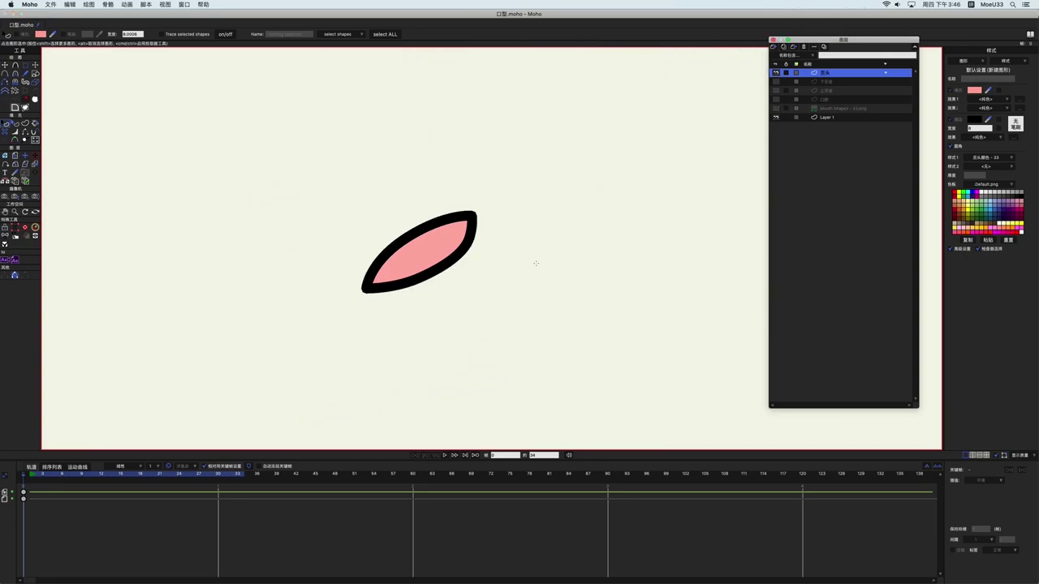
left_click_drag(776, 100, 776, 81)
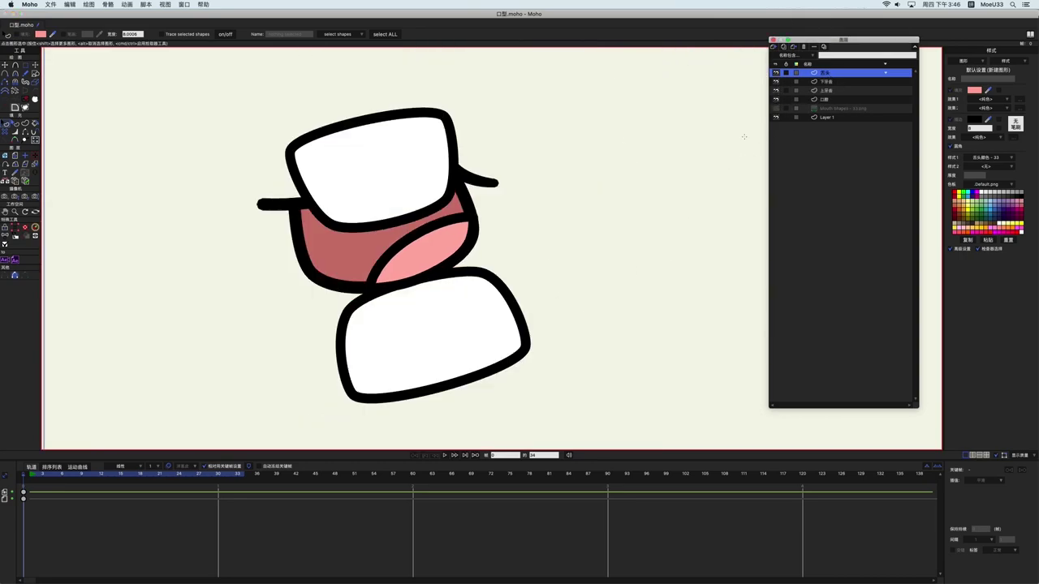
scroll(591, 208, "down", 1)
scroll(602, 190, "up", 1)
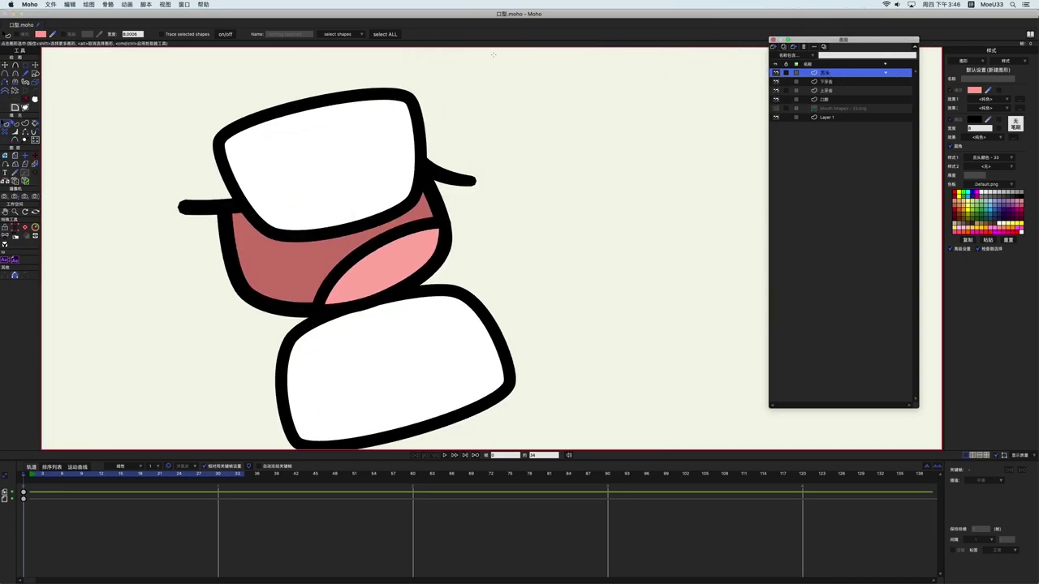
- Nudge the tongue's right and lower points to line up with the mouth cavity outline
key("g")
left_click_drag(477, 193, 493, 215)
left_click(497, 209)
scroll(497, 214, "up", 2)
key("t")
left_click_drag(524, 265, 535, 232)
left_click_drag(449, 298, 451, 292)
- Hide the 上牙齿 and 下牙齿 layers and align the tongue's lower-left corner with the mouth outline
left_click(777, 91)
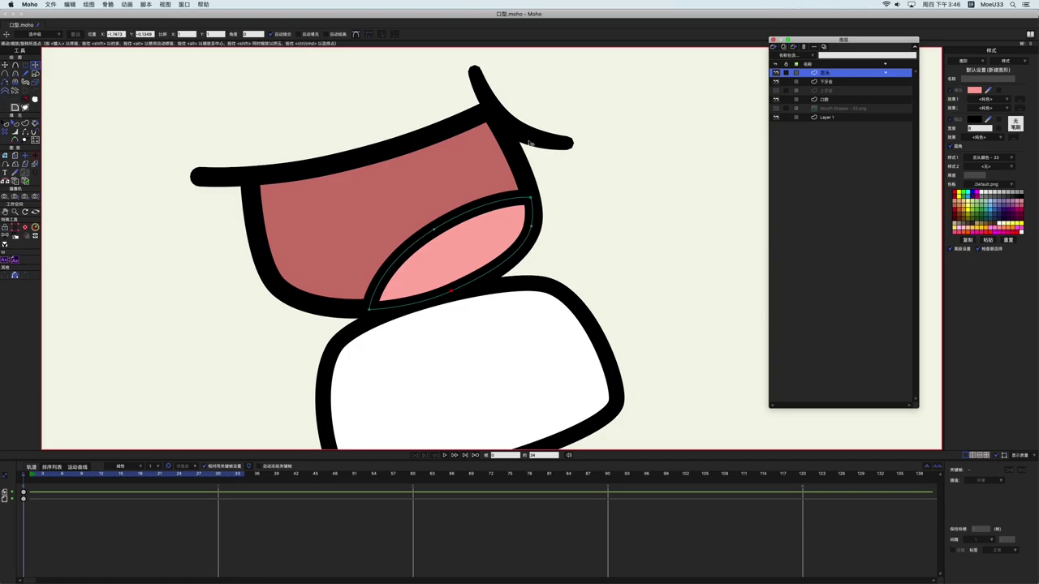
left_click(776, 82)
left_click(369, 310)
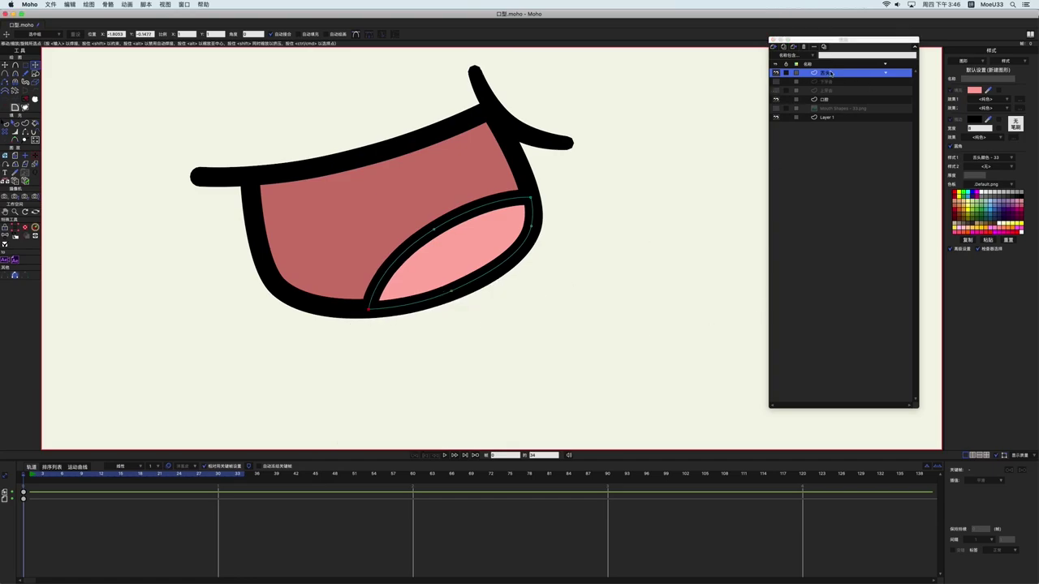
- Hide the tongue's stroke segments along the mouth's lower-right edge and save the file
key("h")
left_click(534, 219)
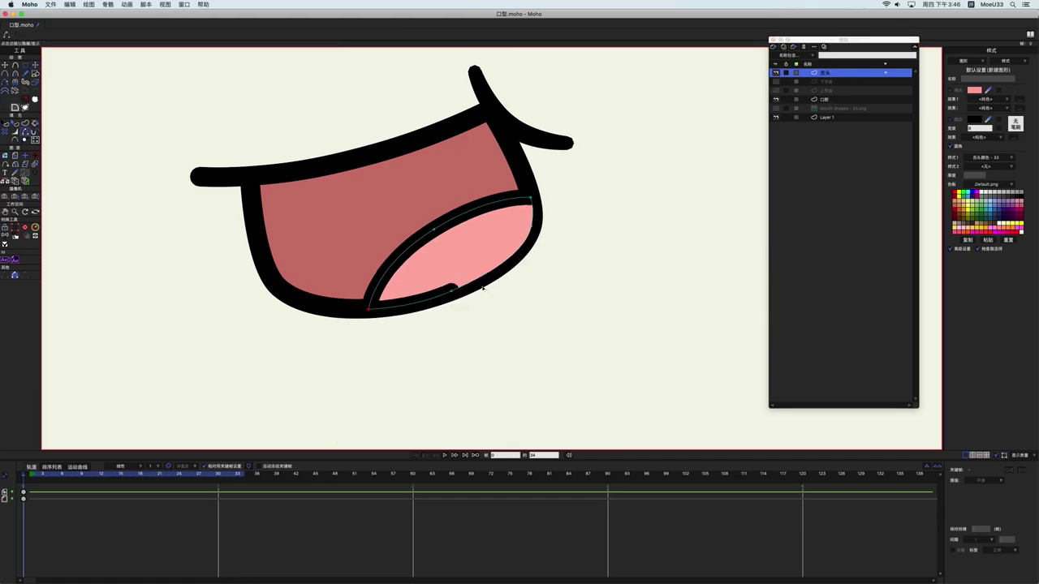
scroll(550, 180, "down", 1)
key("super+s")
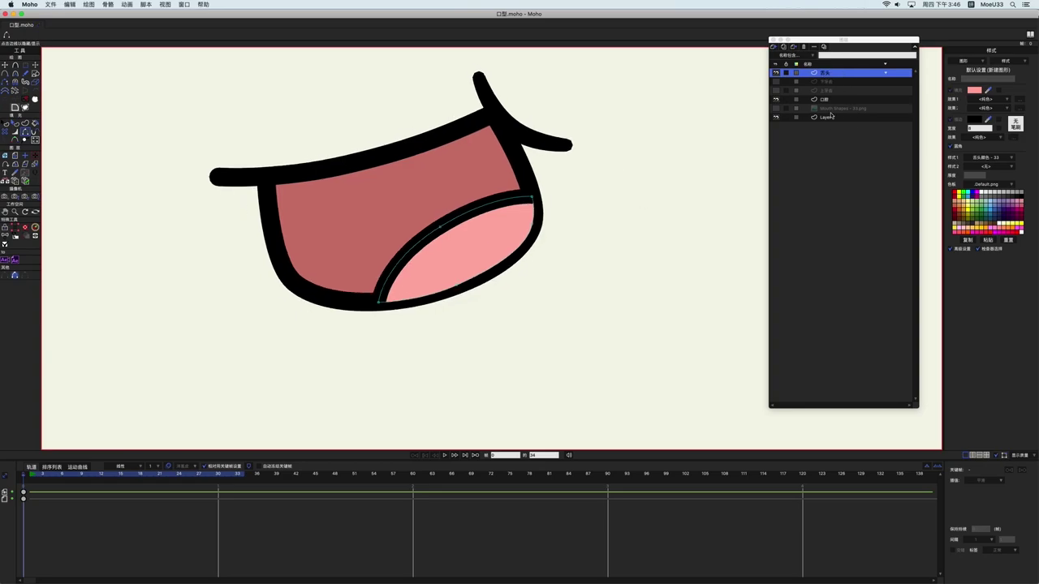
- Show the 上牙齿 and 下牙齿 layers and move the 舌头 layer directly above 口腔
left_click(776, 82)
left_click(775, 90)
left_click_drag(828, 73, 831, 95)
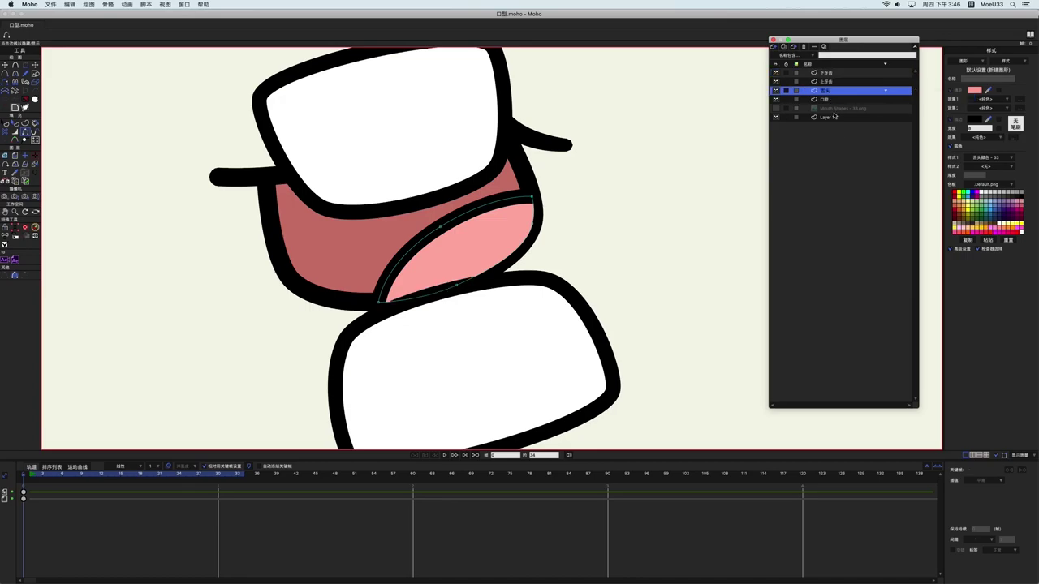
left_click_drag(767, 68, 745, 87)
- Group the 下牙齿, 上牙齿, 舌头 and 口腔 layers into a group named A
left_click(840, 73)
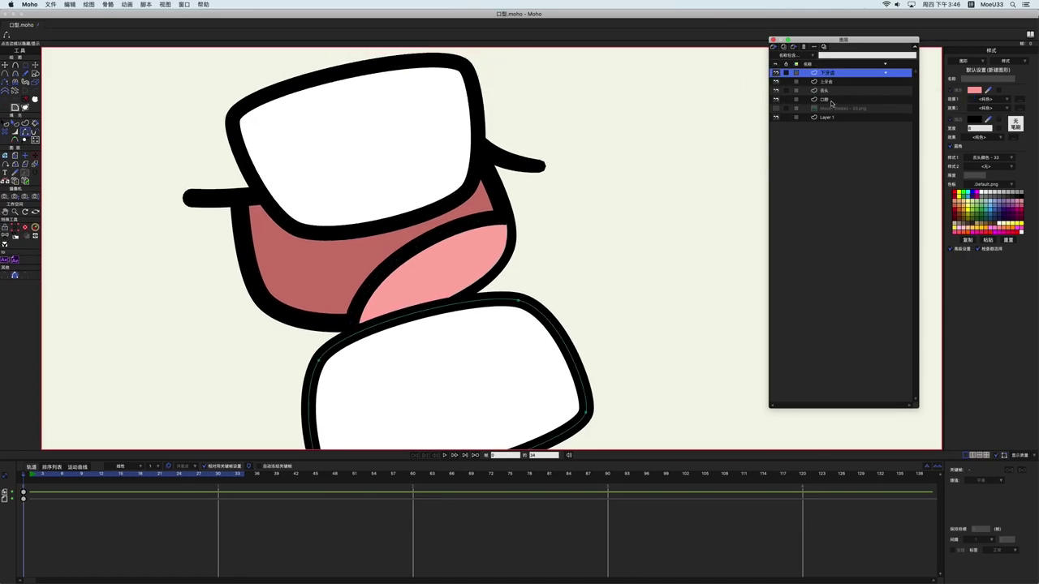
scroll(682, 189, "down", 3)
left_click_drag(680, 188, 661, 196)
left_click(825, 99, "shift")
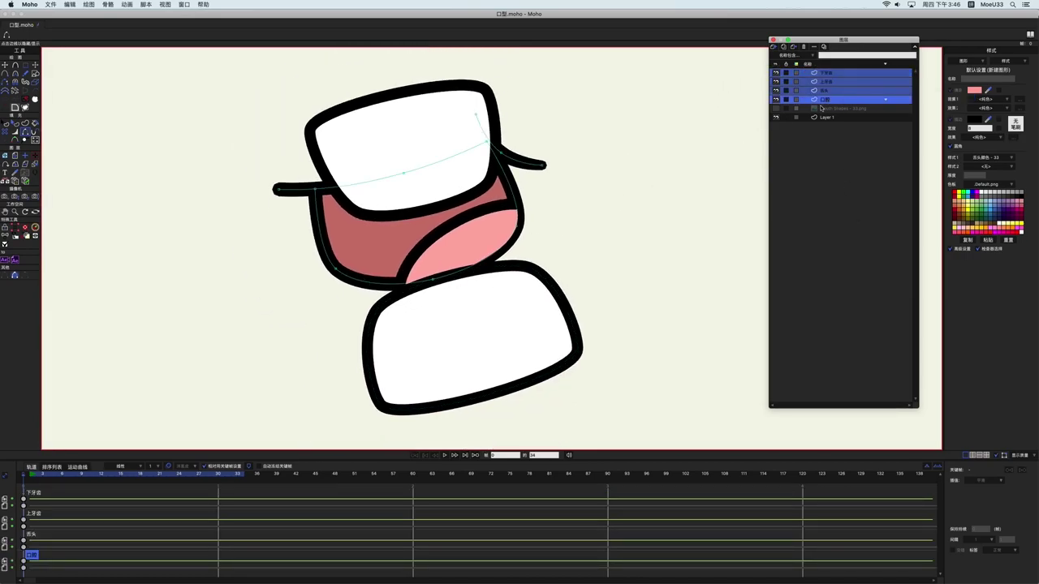
right_click(828, 100)
left_click(862, 124)
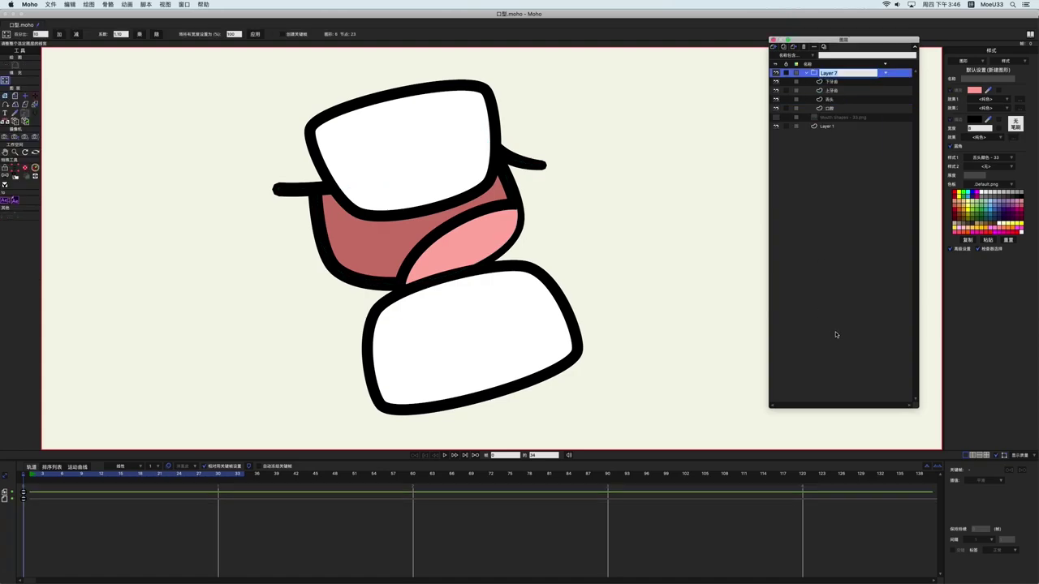
type("A")
key("Return")
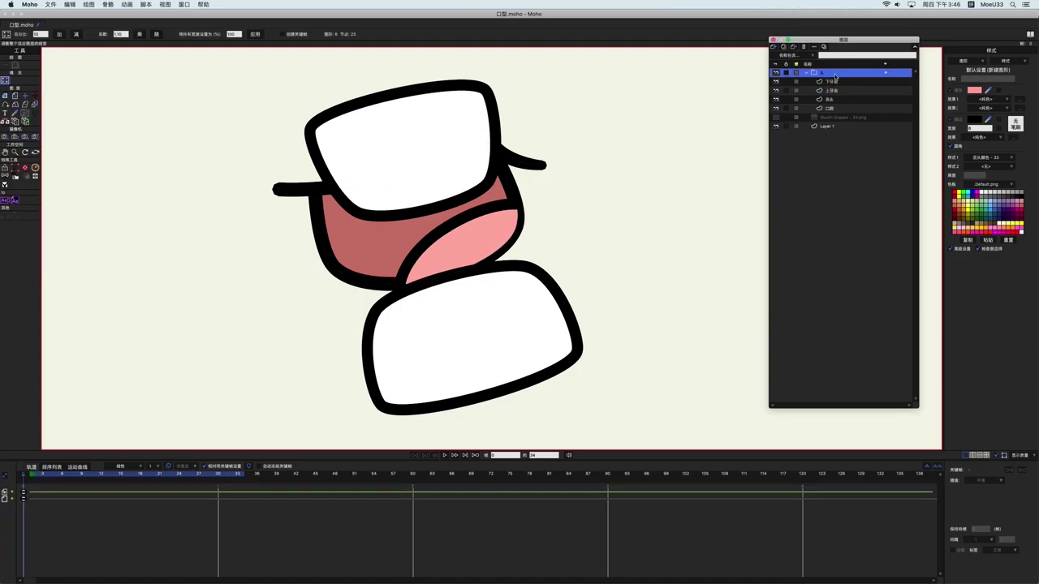
- Set up masking in group A so the teeth are clipped to the mouth cavity, and show the reference image
double_click(835, 75)
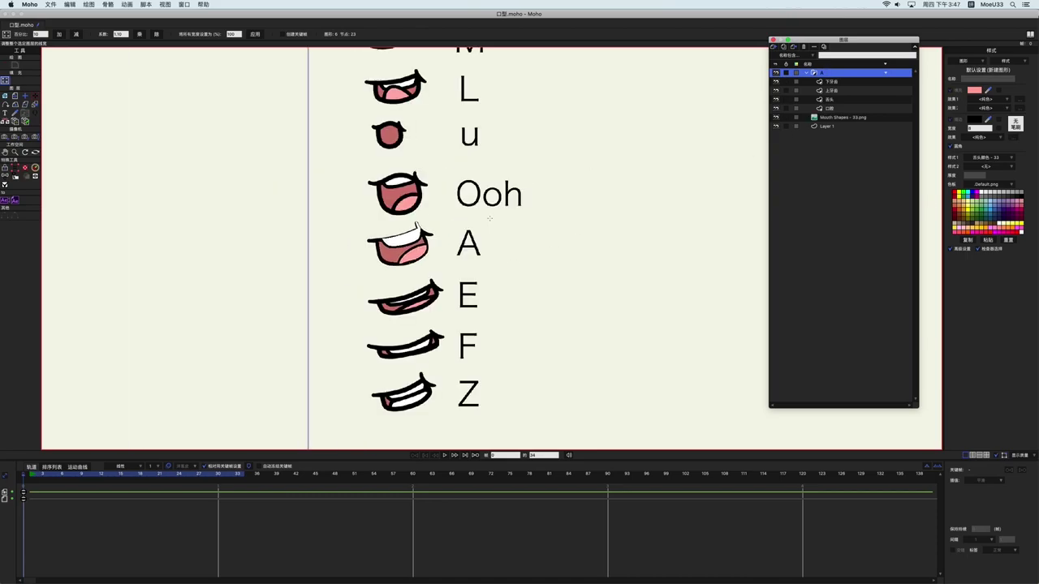
left_click_drag(550, 259, 515, 267)
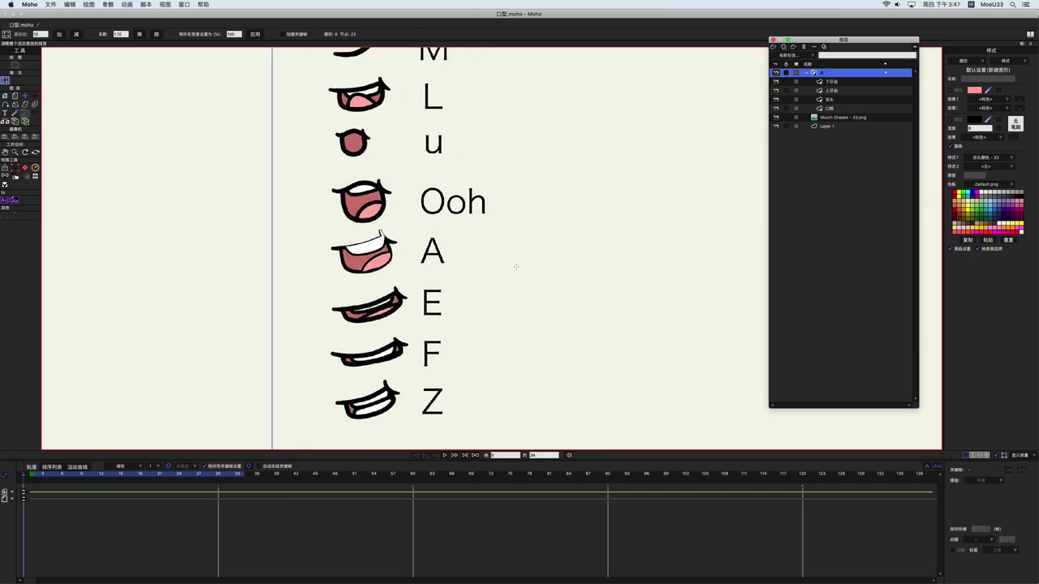
- Centre the origins of group A and its four mouth layers on the mouth artwork
left_click(26, 96)
left_click(840, 108, "shift")
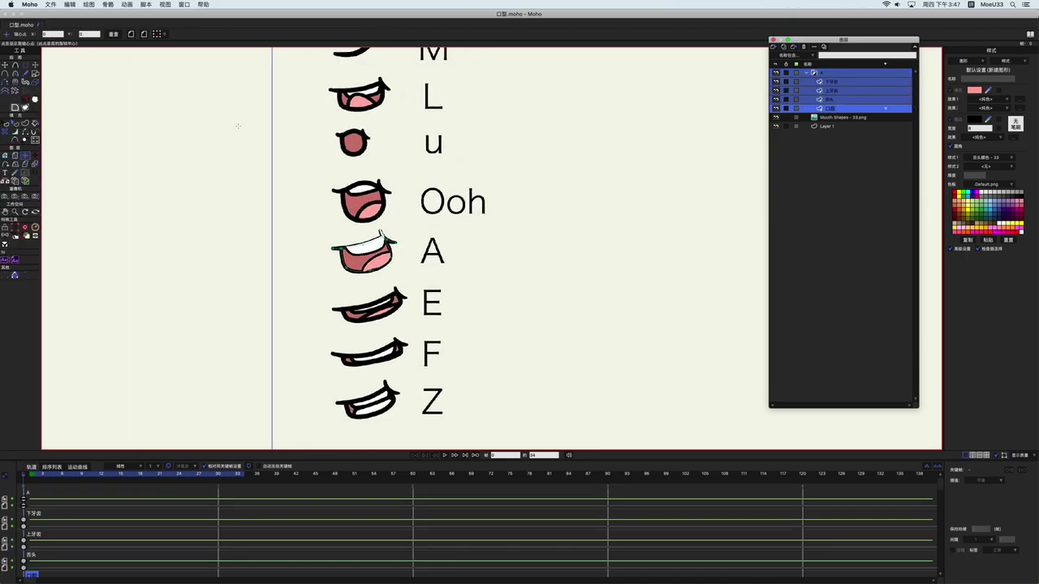
left_click(166, 35)
left_click(179, 67)
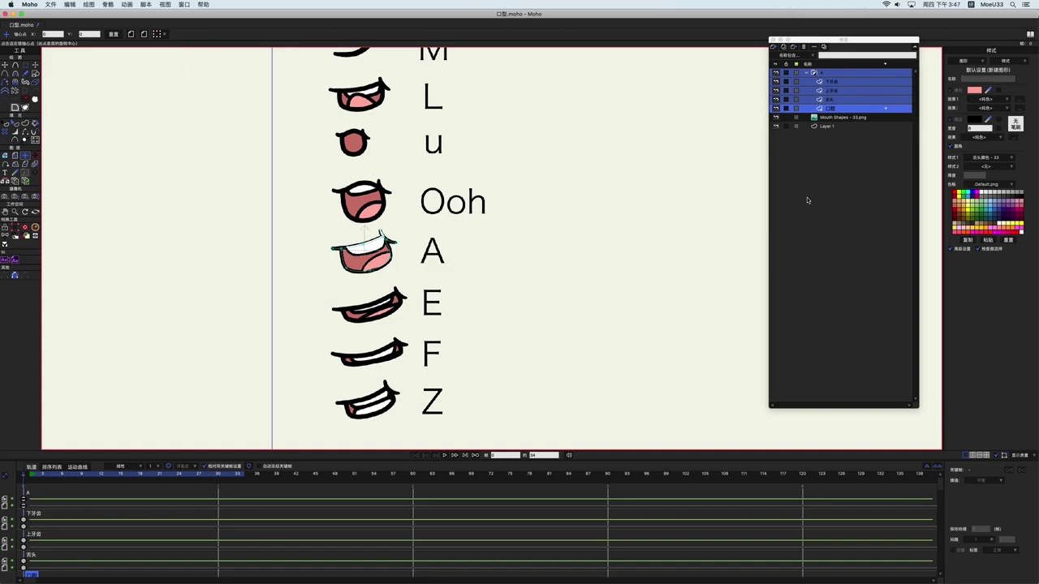
- Move the Mouth Shapes - 33.png reference layer to the right, clear of the drawn mouth
left_click(828, 117)
key("m")
left_click_drag(560, 273, 680, 273)
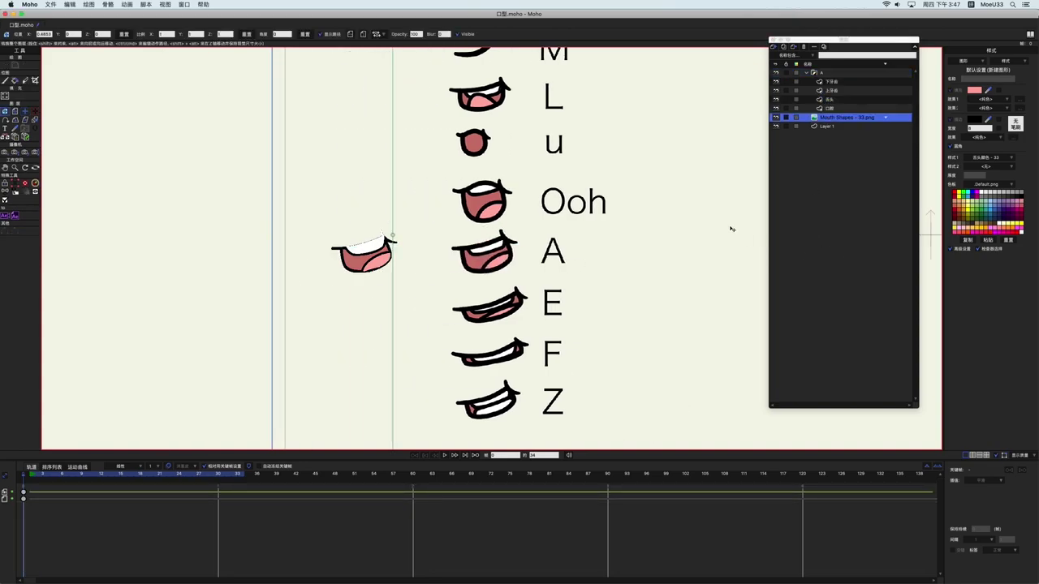
- Try raising the points of the tongue shape on the 舌头 layer, and undo the changes
scroll(410, 285, "up", 5)
left_click(839, 101)
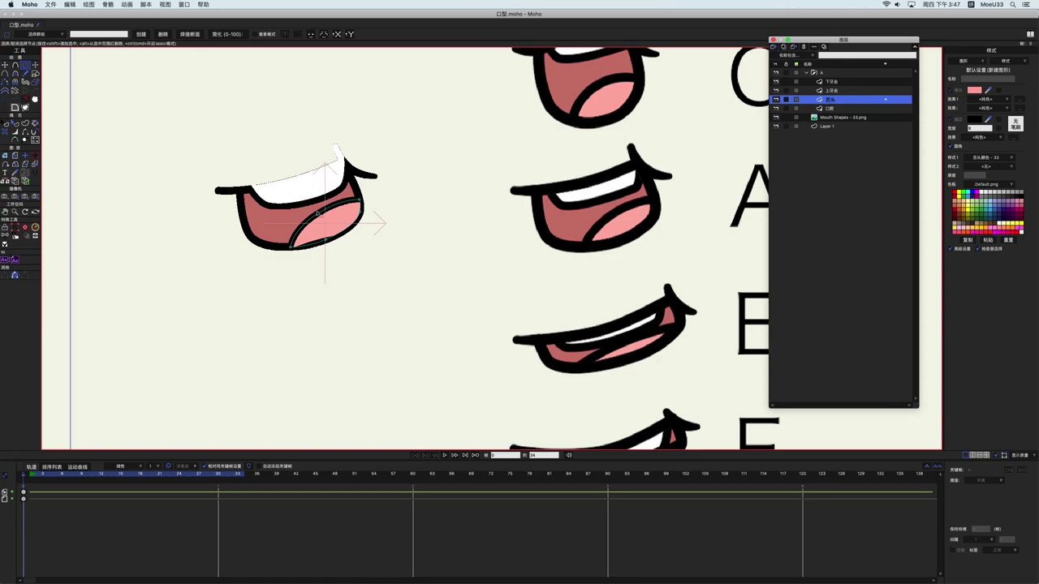
left_click_drag(319, 215, 294, 194)
left_click_drag(496, 152, 480, 265)
scroll(480, 265, "down", 3)
left_click_drag(558, 81, 530, 151)
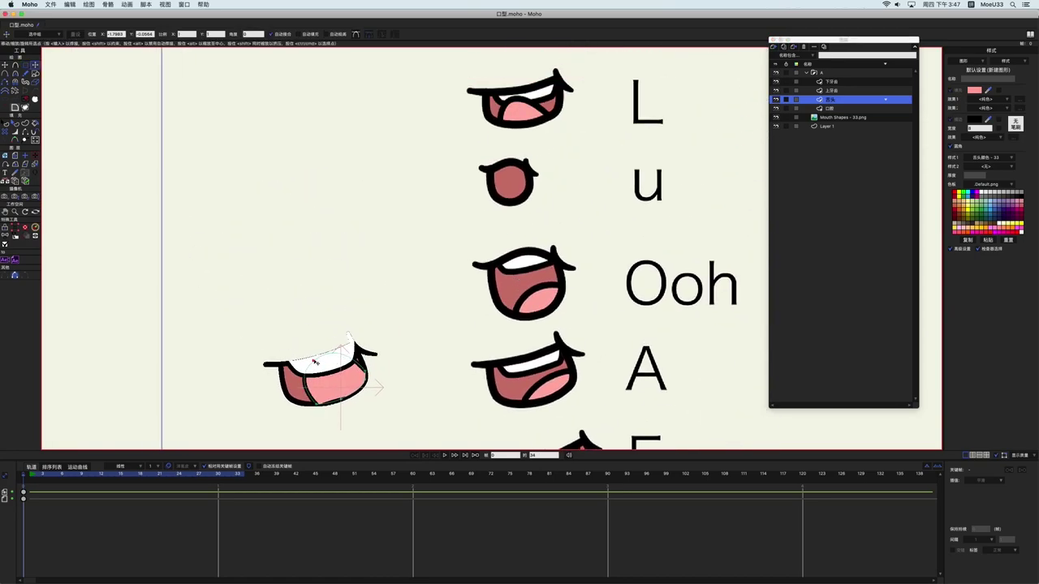
key("super+z")
key("super+z")
- Create a reference copy of the 舌头 layer and place it at the top of group A
left_click(793, 47)
left_click_drag(844, 100, 841, 78)
right_click(840, 81)
left_click(825, 385)
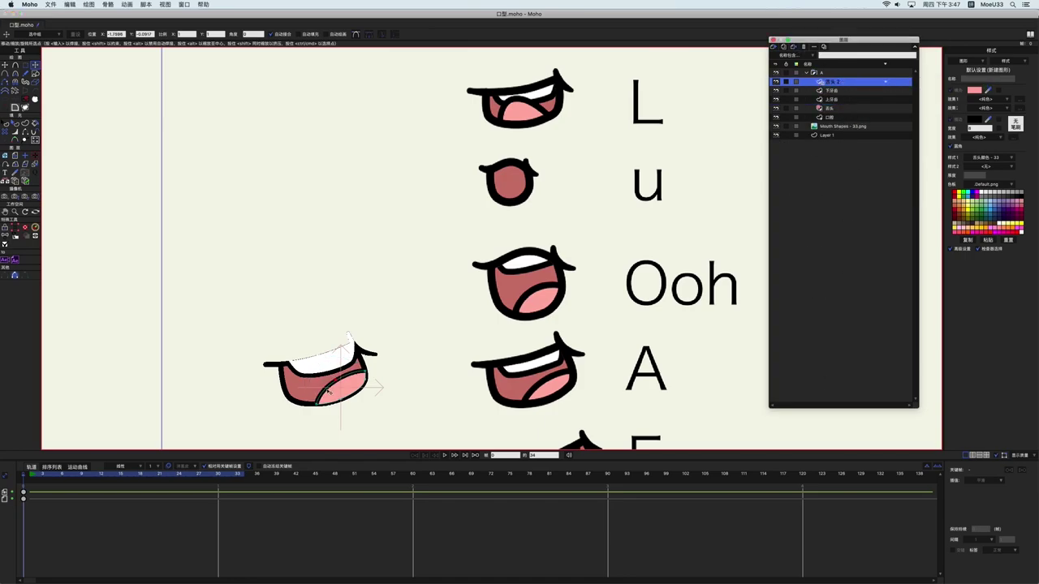
left_click_drag(342, 389, 315, 363)
key("super+z")
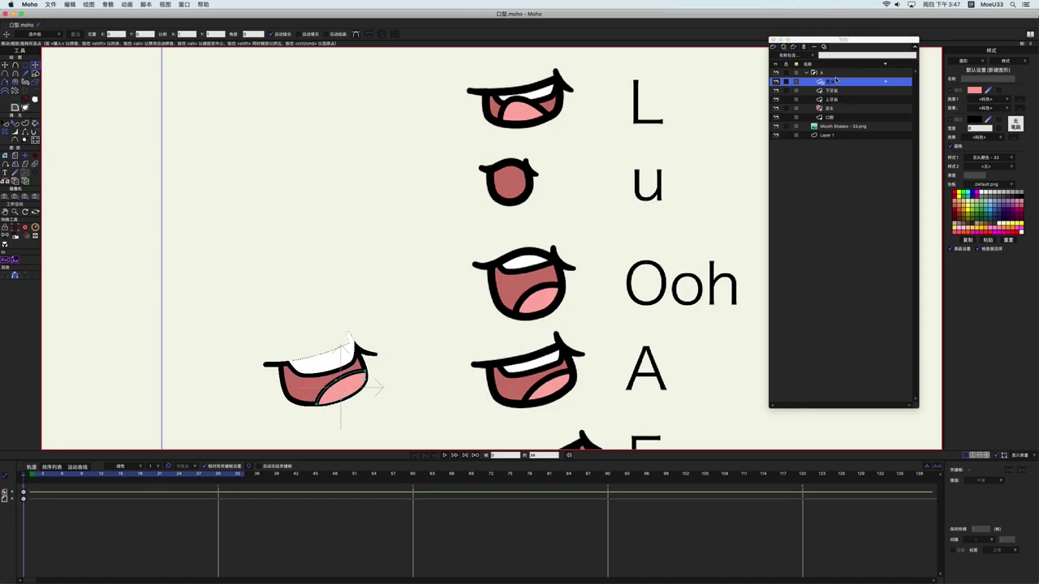
- Create a reference copy of the 口腔 layer and place it above the tongue copy in group A
left_click(836, 116)
left_click(793, 46)
left_click_drag(814, 120, 856, 82)
- Turn off the fill of the mouth shape on the 口腔 2 layer, keeping only its outline
key("q")
left_click(336, 379)
left_click(335, 378)
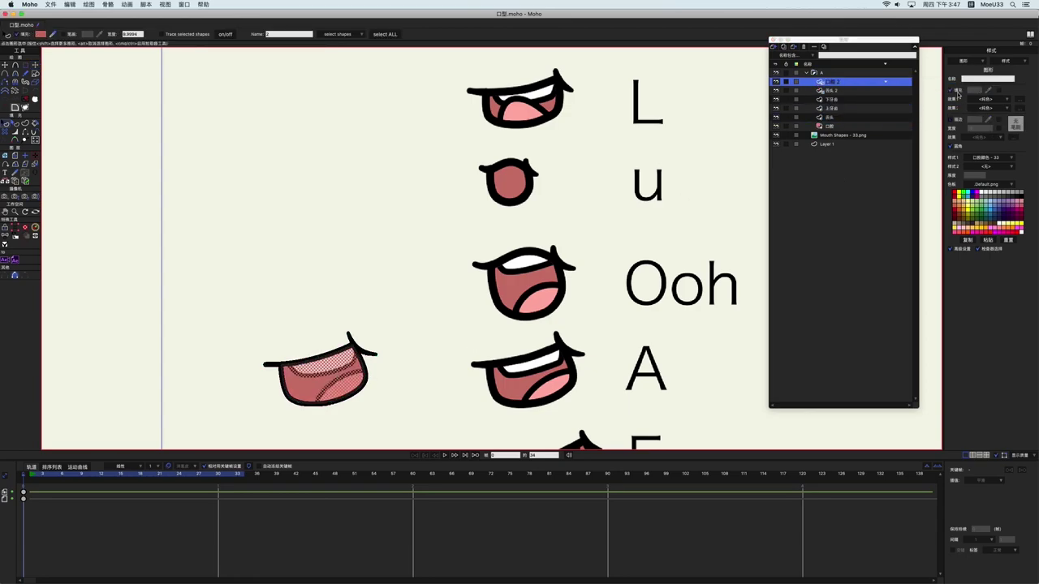
left_click(956, 92)
left_click(560, 271)
scroll(560, 272, "down", 1)
- Try moving points of the tongue outline on the 舌头 2 layer, and undo the change
left_click(832, 91)
key("t")
left_click_drag(342, 379, 316, 365)
key("super+z")
left_click_drag(419, 368, 423, 344)
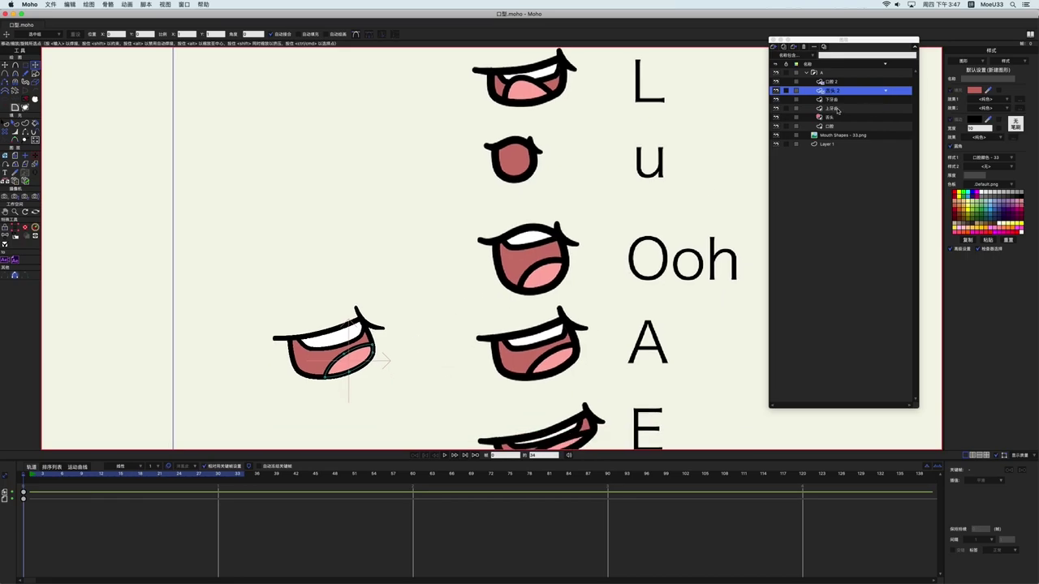
- Move the 下牙齿 layer above 舌头 2 in group A
left_click(836, 100)
key("m")
left_click(844, 108)
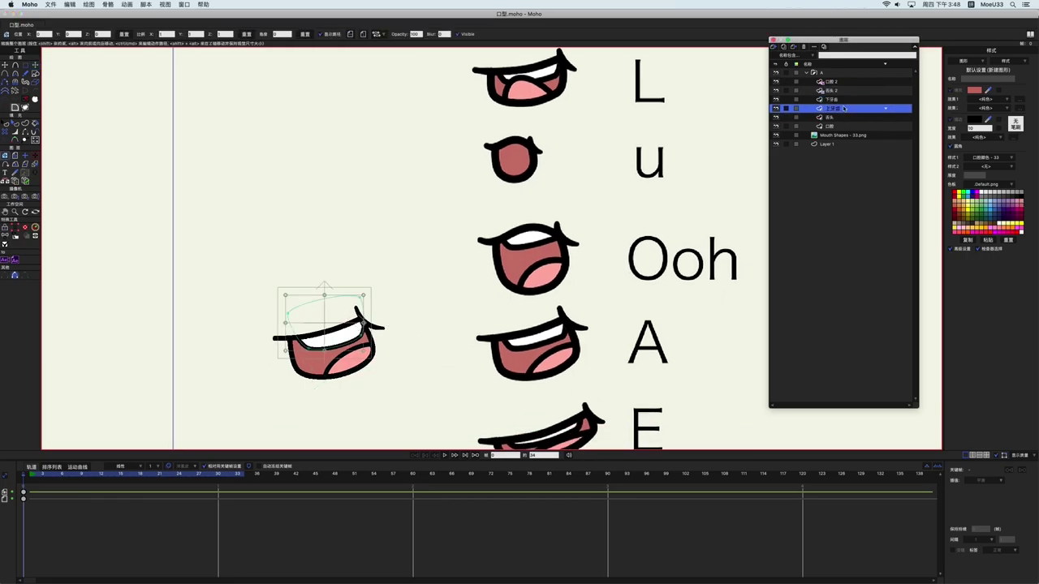
left_click(842, 93)
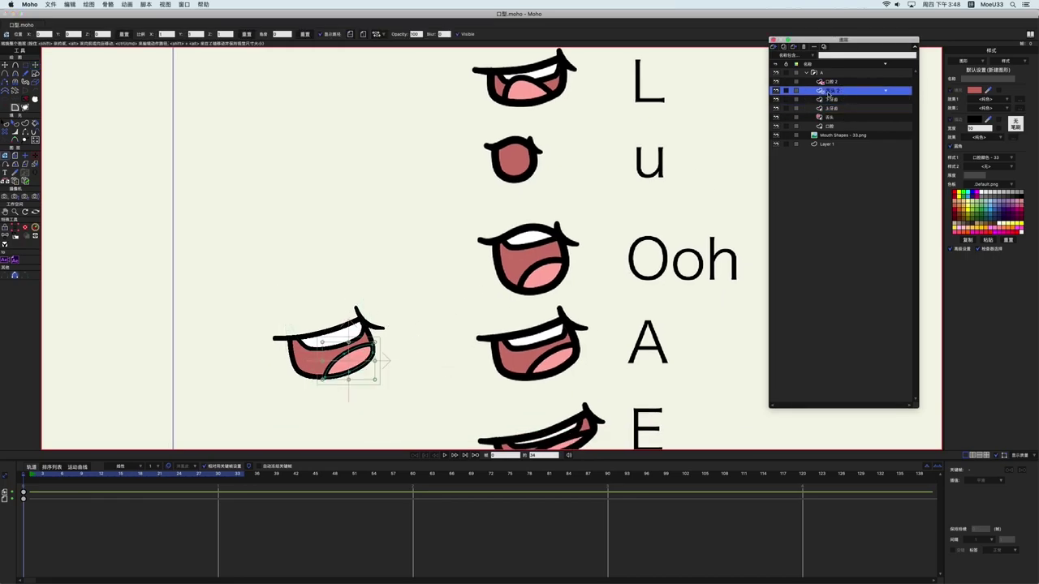
left_click(836, 100)
left_click_drag(836, 101, 842, 88)
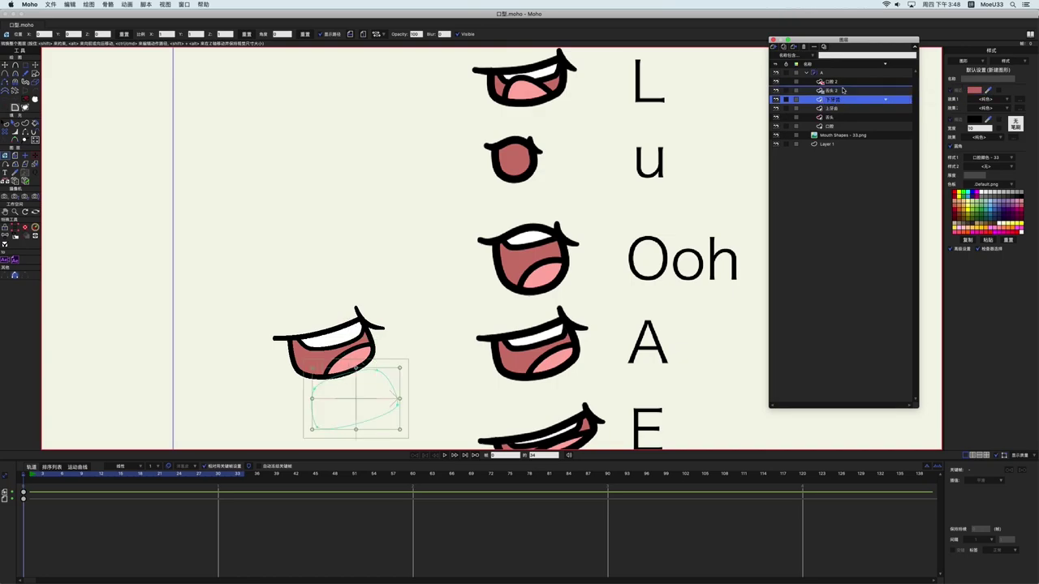
- Try raising the lower teeth into the mouth and shifting the tongue on 舌头 2, and undo the changes
left_click_drag(364, 407, 357, 394)
left_click(839, 99)
key("t")
left_click_drag(347, 357, 319, 344)
key("super+z")
key("super+z")
key("super+z")
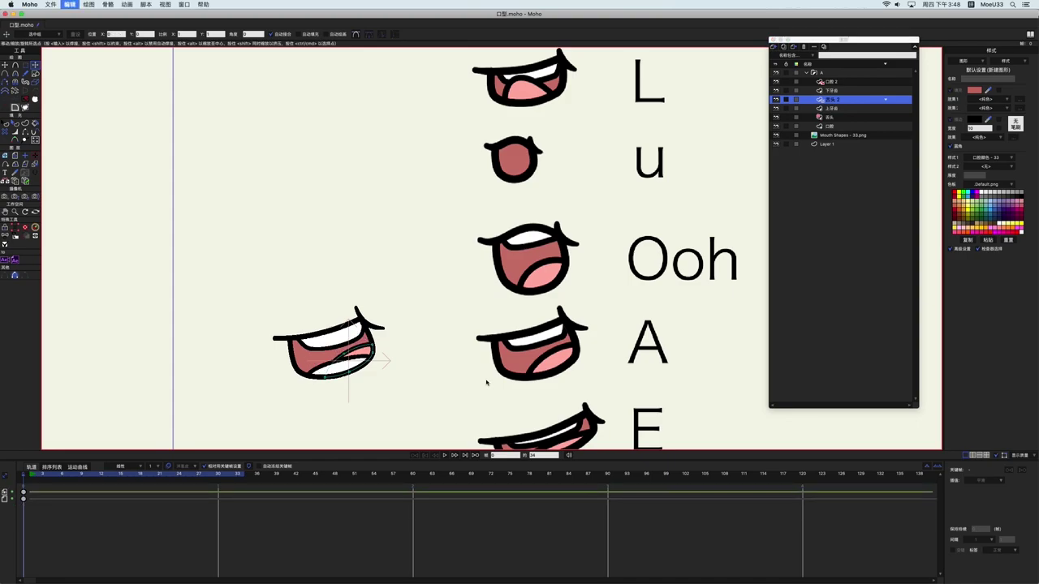
- Save the 口型.moho project
key("super+s")
left_click_drag(594, 317, 582, 299)
scroll(582, 299, "down", 1)
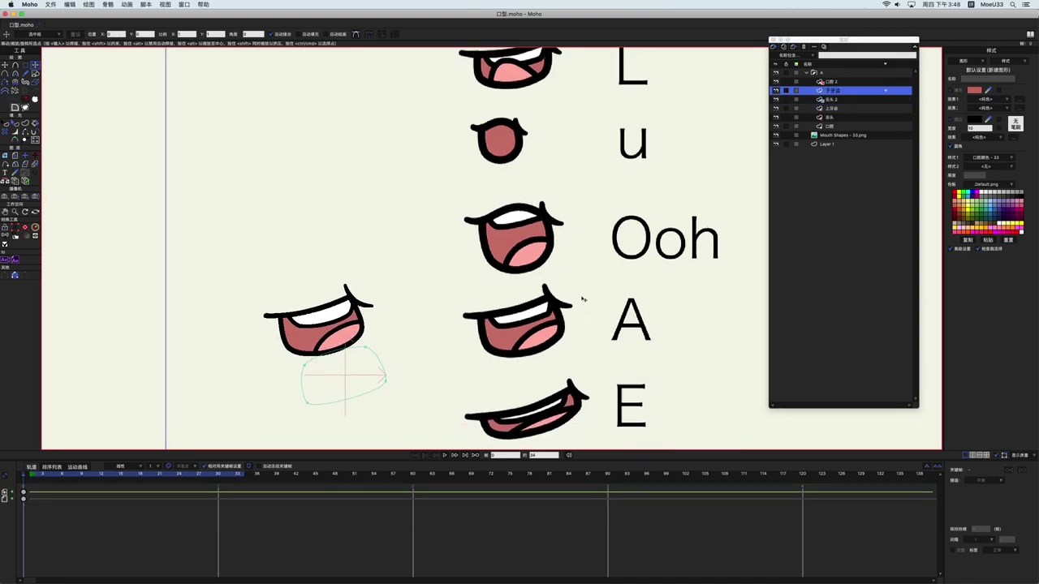
- Give the 口腔, 舌头, 上牙齿 and 下牙齿 layers of group A a dusty pink color label
left_click(828, 73)
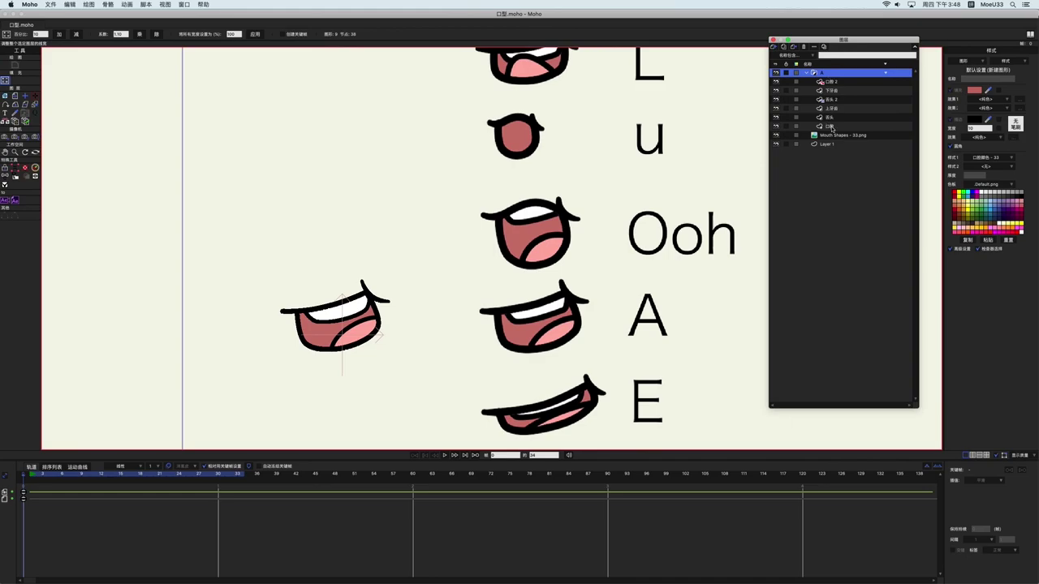
left_click(831, 127)
left_click(836, 120, "super")
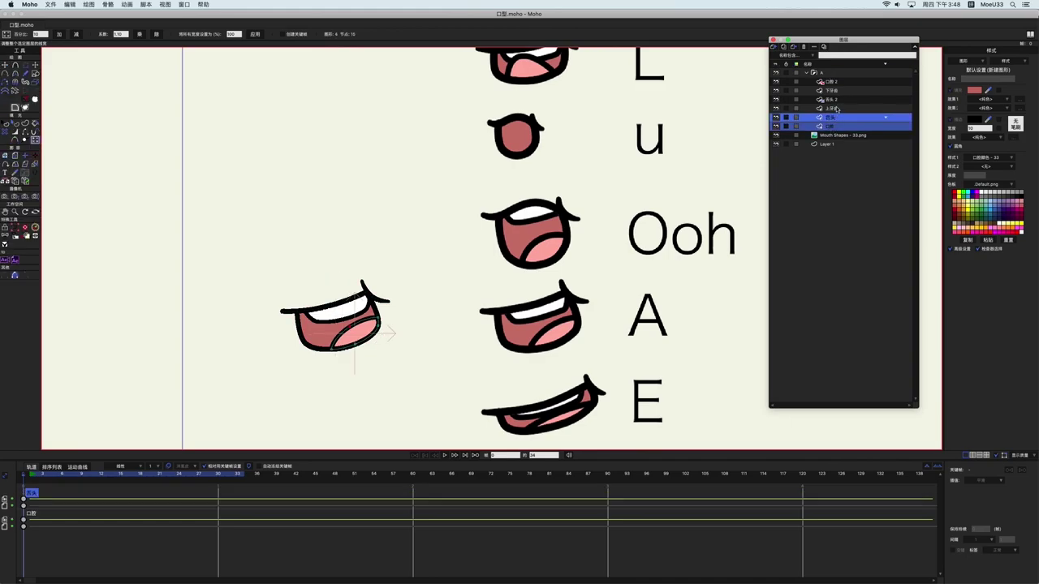
left_click(837, 110, "super")
left_click(839, 91, "super")
left_click(797, 91)
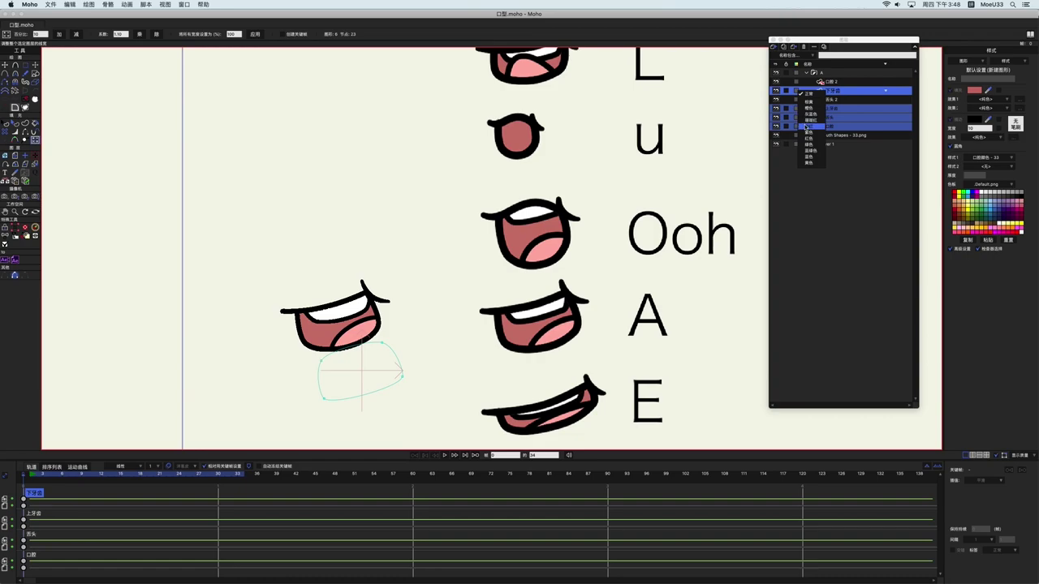
left_click(809, 128)
- Duplicate group A and name the copy Ooh
scroll(630, 296, "down", 1)
scroll(631, 296, "down", 2)
scroll(567, 246, "down", 7)
left_click_drag(607, 262, 459, 287)
scroll(449, 236, "up", 3)
scroll(457, 286, "up", 2)
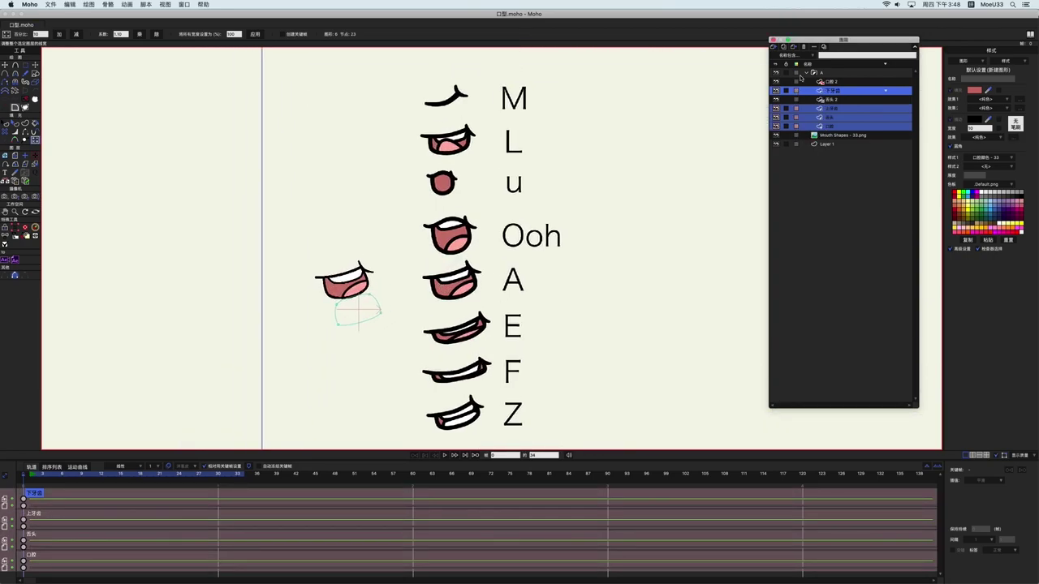
left_click(847, 74)
left_click(806, 73)
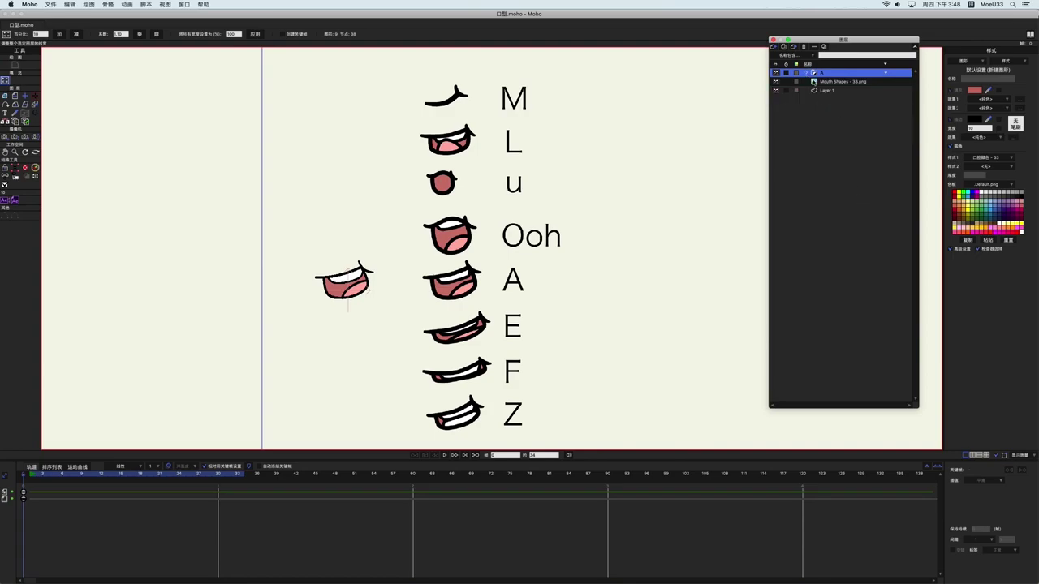
left_click(784, 46)
type("Ooh")
key("Return")
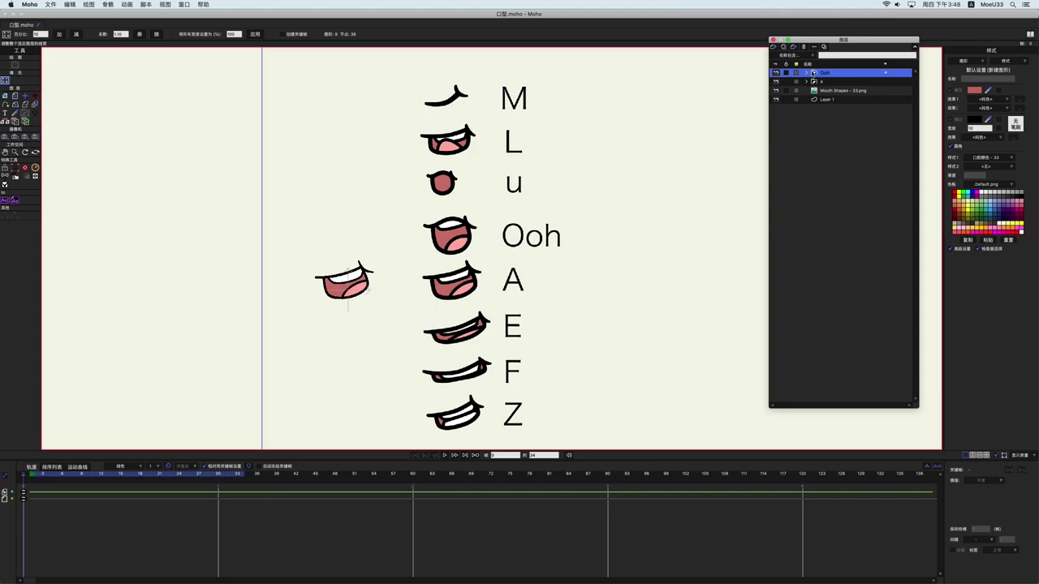
- Move the Ooh group straight up, beside the Ooh reference mouth
left_click(807, 73)
key("t")
left_click_drag(345, 284, 345, 240)
scroll(433, 278, "up", 2)
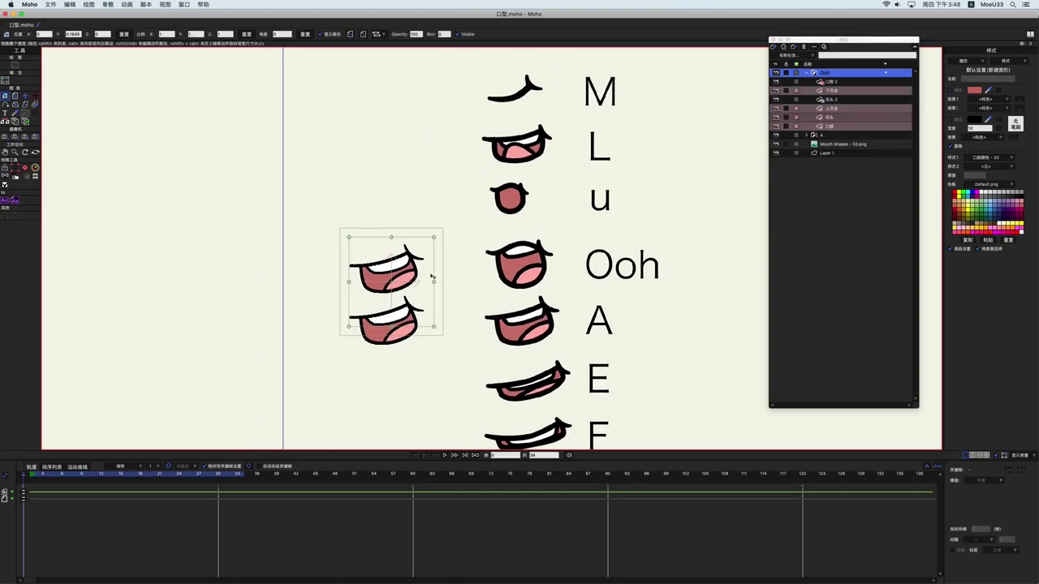
- Arch the upper lip of the Ooh group's 口腔 shape upward and pull its right side inward
left_click(852, 127)
scroll(418, 267, "up", 5)
key("g")
left_click_drag(331, 230, 358, 238)
key("t")
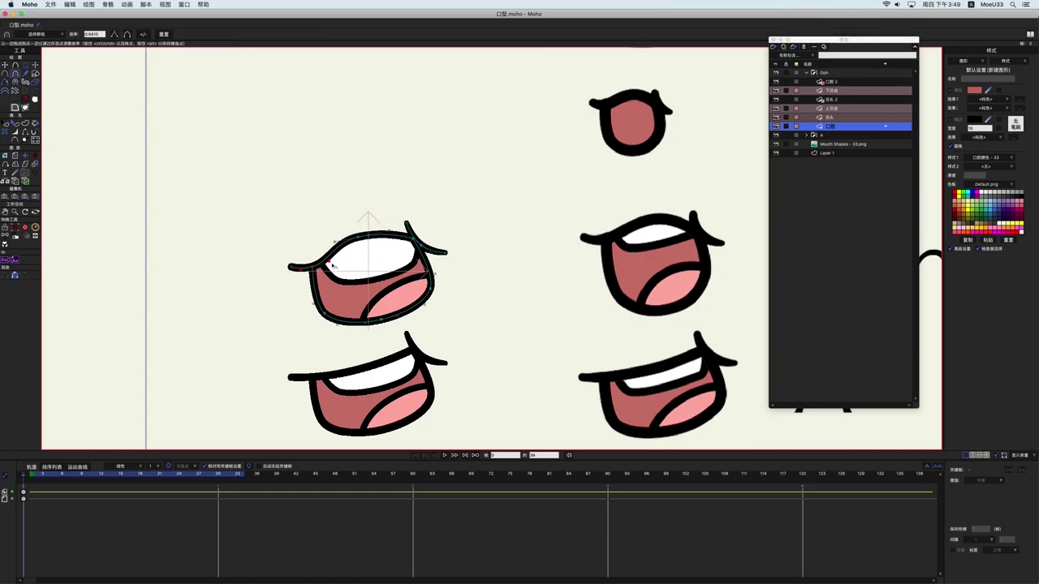
key("g")
left_click_drag(384, 192, 434, 284)
key("t")
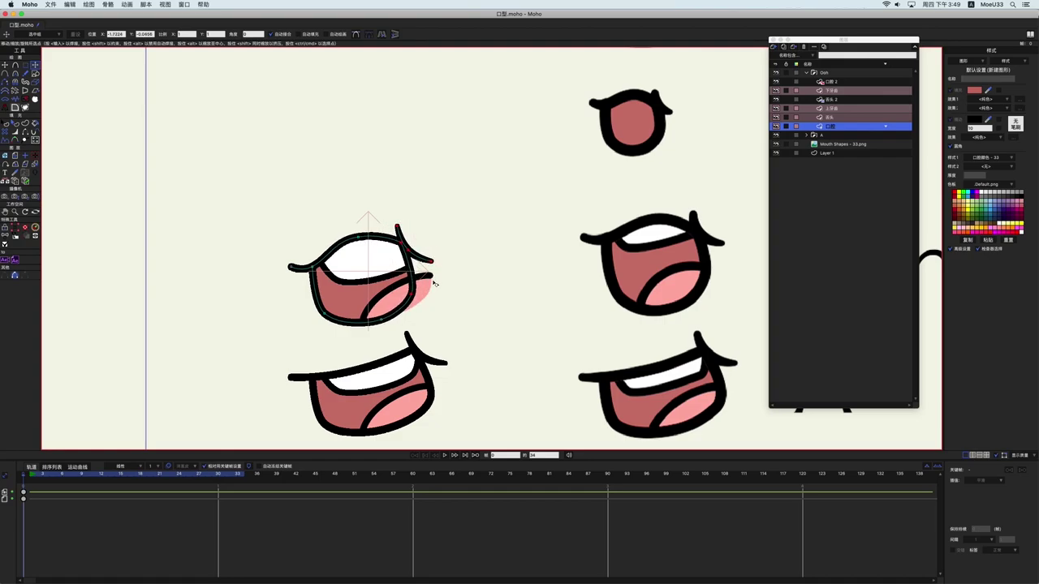
- Lower the bottom of the Ooh group's 口腔 outline and adjust its curvature to a rounder form
left_click_drag(381, 321, 371, 332)
key("c")
left_click_drag(447, 317, 483, 311)
key("t")
left_click(415, 300)
key("c")
left_click_drag(416, 311, 409, 317)
left_click_drag(341, 324, 335, 328)
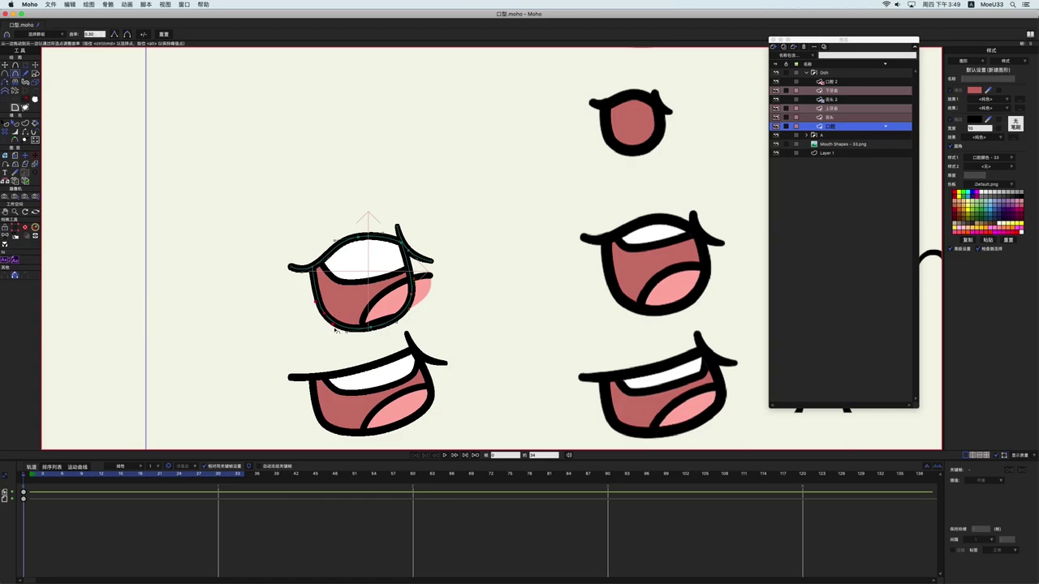
- Shift the upper-right corner strokes of the Ooh group's 口腔 outline slightly up and inward
key("t")
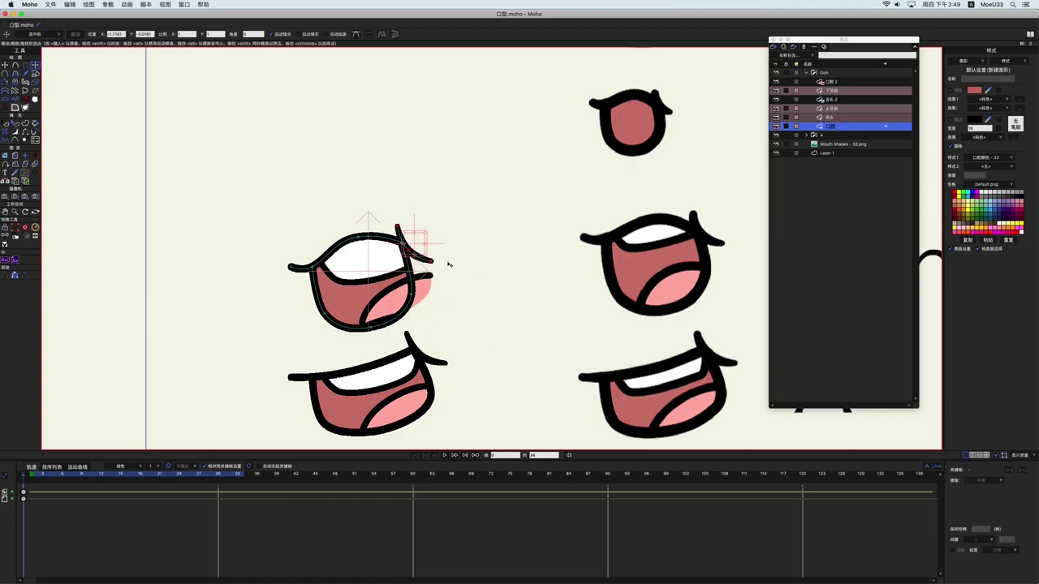
left_click_drag(425, 258, 412, 245)
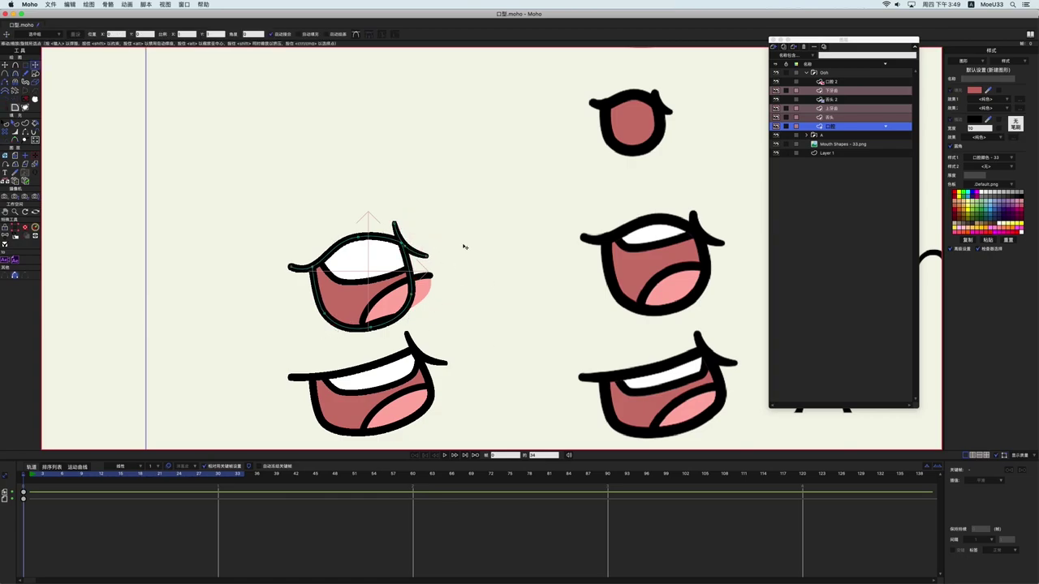
left_click(465, 249)
scroll(716, 164, "up", 1)
- Reshape the Ooh group's 舌头 shape, moving its points inward and adjusting its curvature to fit the narrower mouth
left_click(839, 119)
left_click_drag(363, 340, 385, 338)
left_click_drag(437, 306, 329, 334)
key("c")
key("t")
key("c")
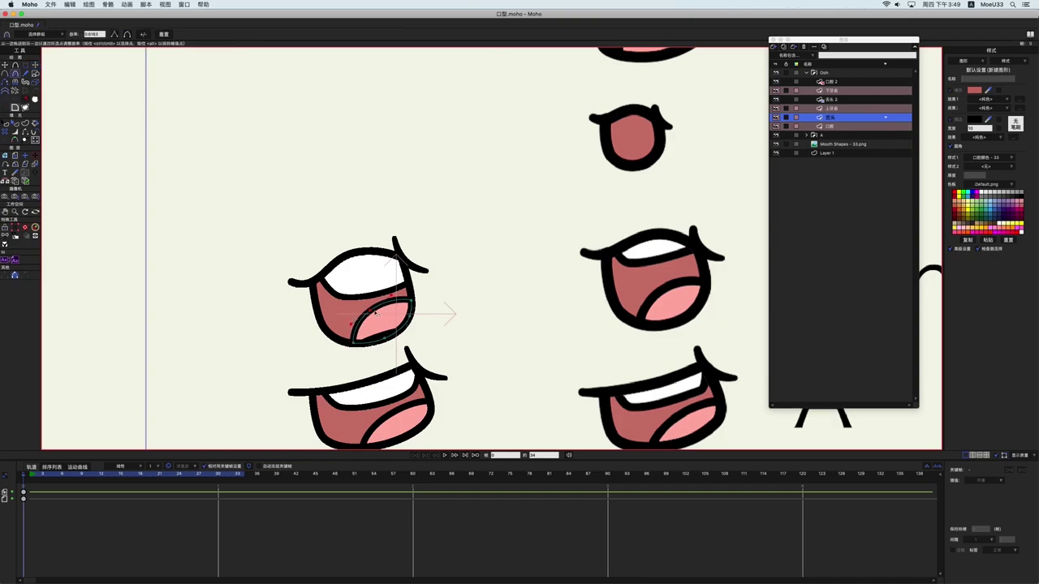
- Raise the Ooh group's 上牙齿 shape and pull its upper-right point inward to make the visible teeth thinner
left_click(824, 108)
key("t")
left_click_drag(225, 154, 638, 365)
left_click_drag(337, 261, 338, 260)
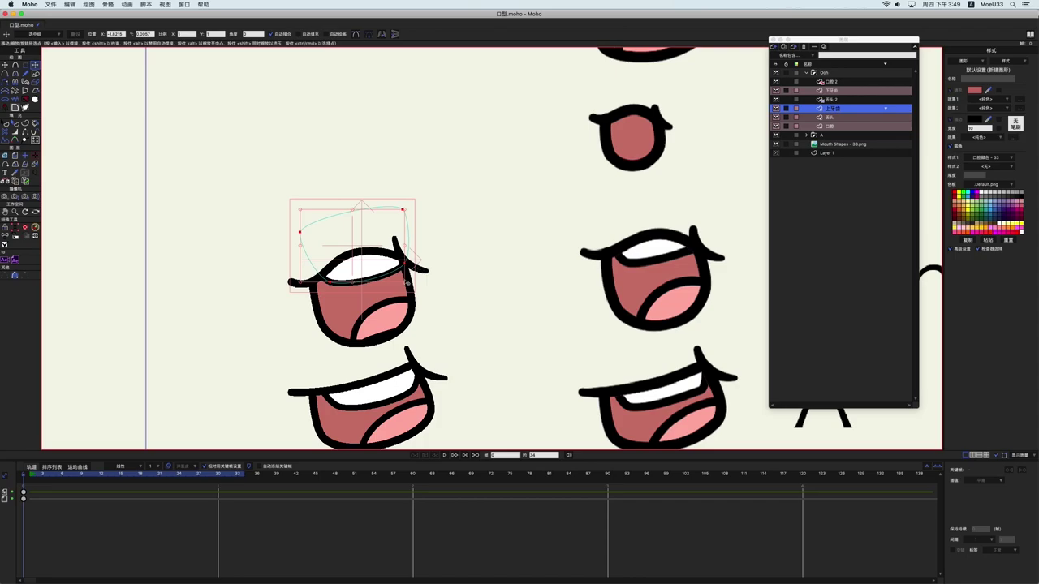
left_click_drag(405, 211, 394, 219)
key("c")
key("t")
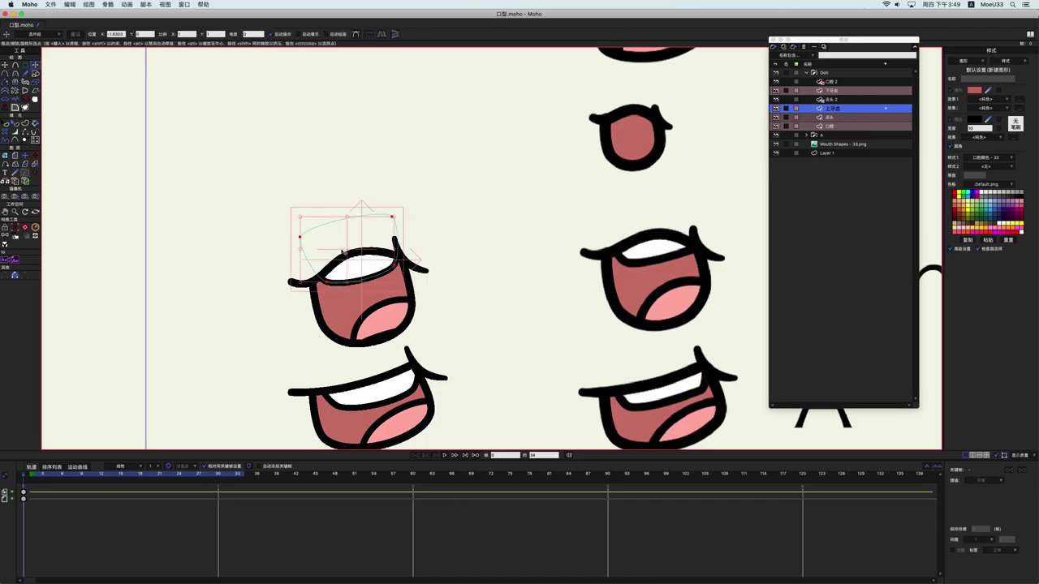
- Refine the lower edge, right corner and left point of the Ooh group's 上牙齿 shape to fit the mouth
left_click_drag(332, 284, 336, 284)
left_click(401, 262)
key("c")
key("t")
left_click_drag(401, 263, 409, 263)
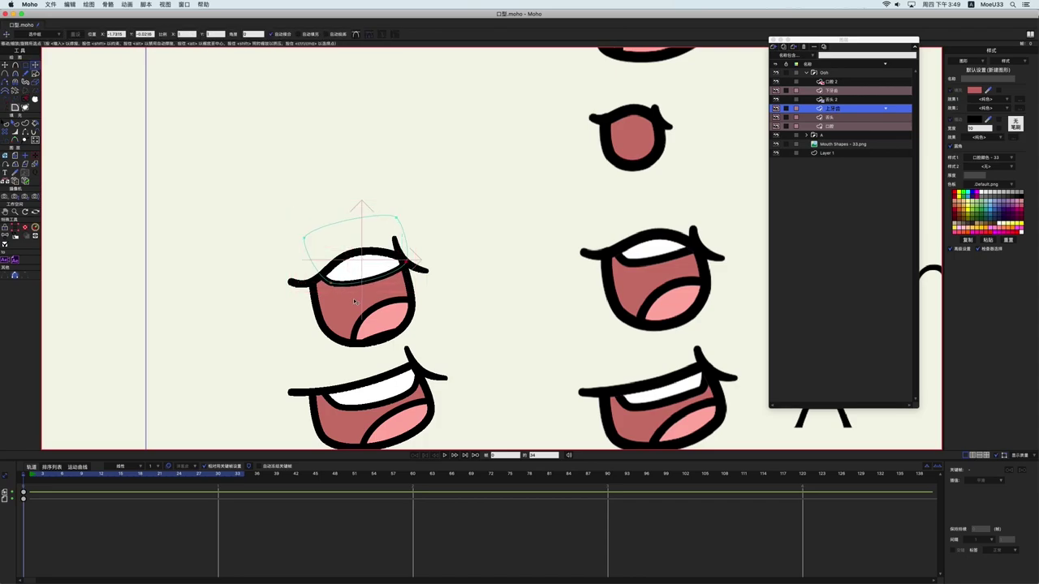
left_click_drag(306, 239, 308, 238)
key("super+a")
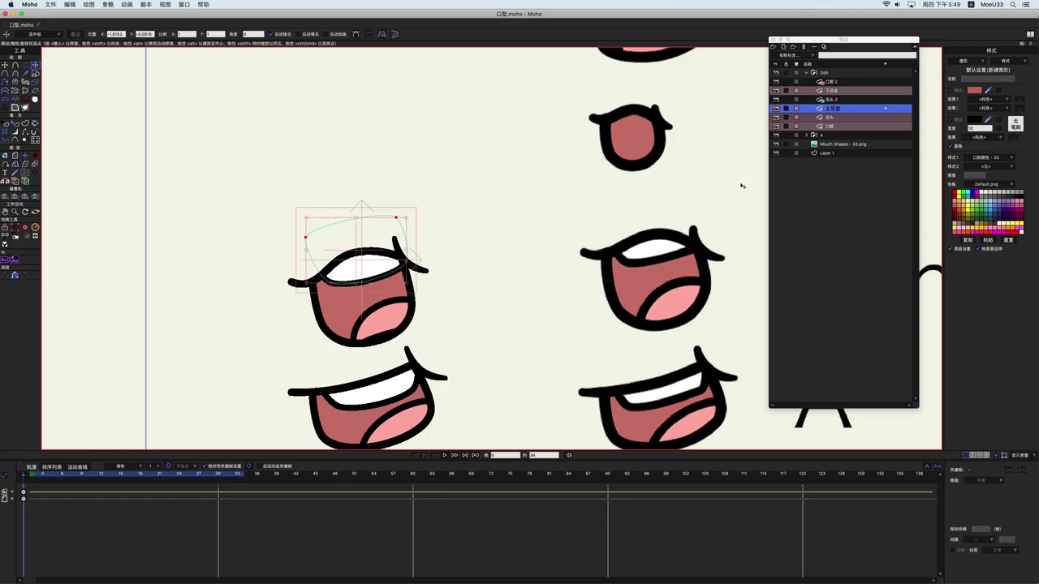
key("Return")
- Shift the points of the Ooh group's 下牙齿 shape down, clear of the mouth cavity
scroll(538, 236, "down", 2)
left_click(836, 91)
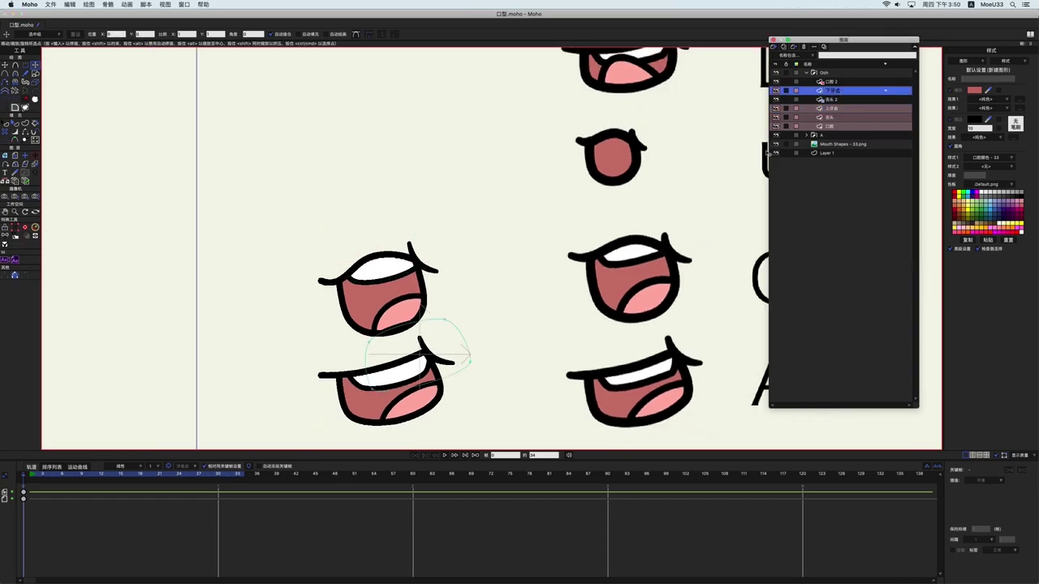
left_click_drag(556, 286, 524, 250)
left_click_drag(264, 258, 519, 383)
left_click_drag(379, 306, 378, 315)
key("Return")
left_click(442, 315)
left_click_drag(448, 324, 423, 318)
key("super+z")
key("Return")
- Compare the Ooh mouth and its 口腔 outline with the reference mouths
scroll(503, 230, "down", 3)
left_click_drag(540, 251, 543, 298)
scroll(543, 300, "down", 2)
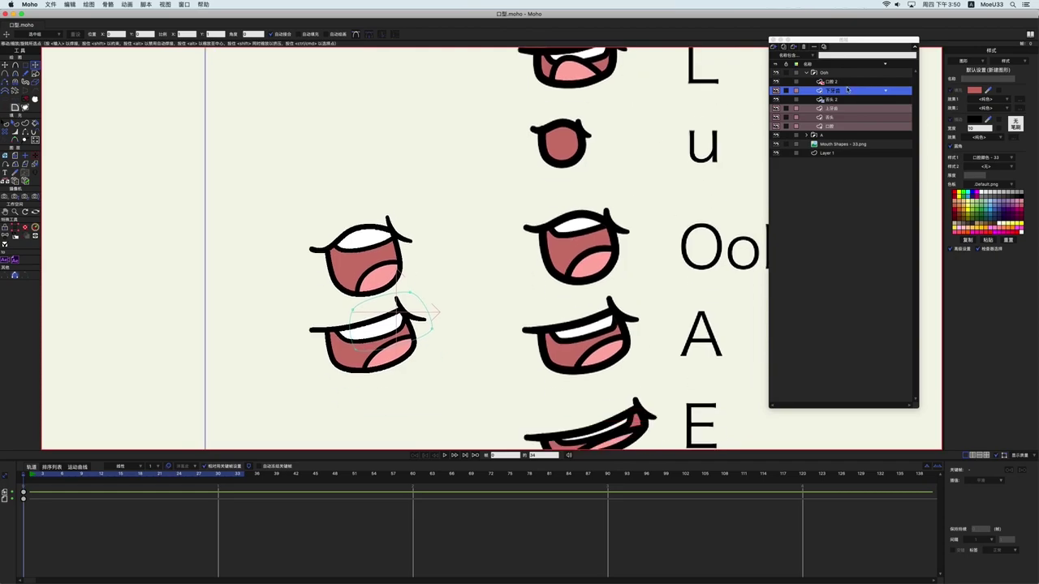
left_click(829, 74)
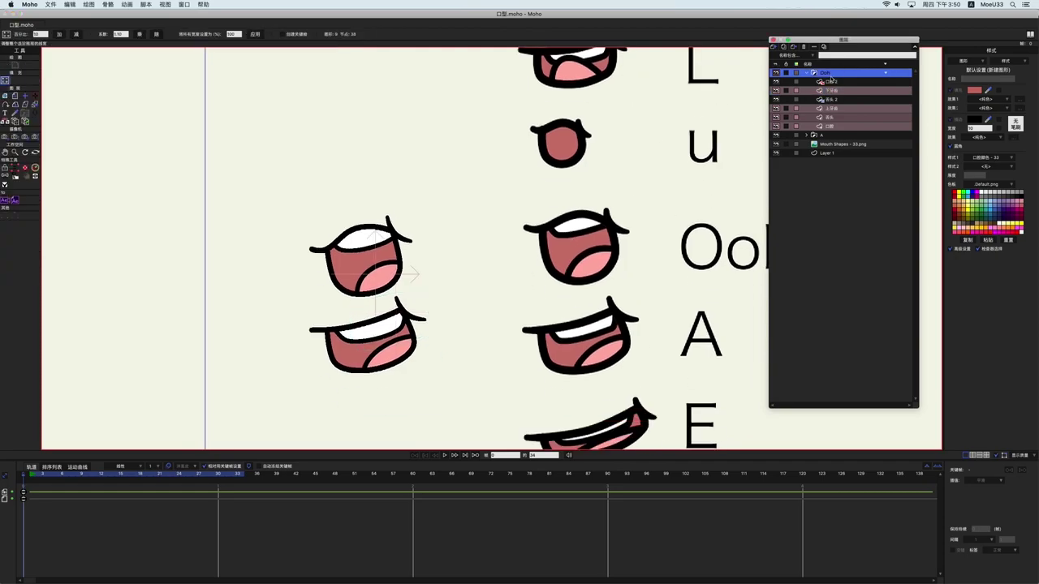
left_click(833, 128)
scroll(427, 302, "down", 1)
scroll(537, 346, "down", 1)
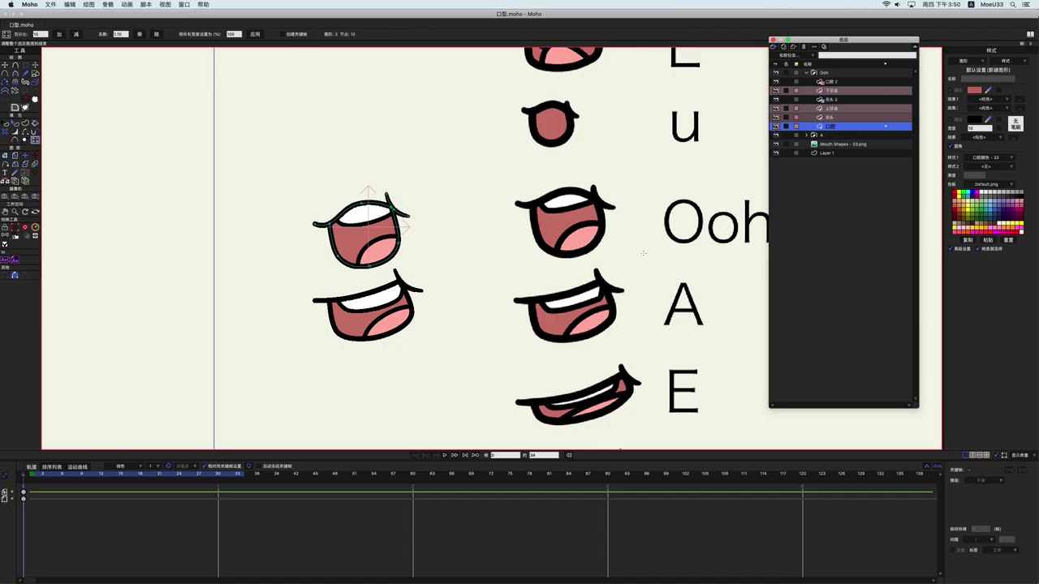
- Duplicate the Ooh group and name the copy u
left_click(824, 73)
left_click(806, 73)
scroll(402, 250, "down", 5)
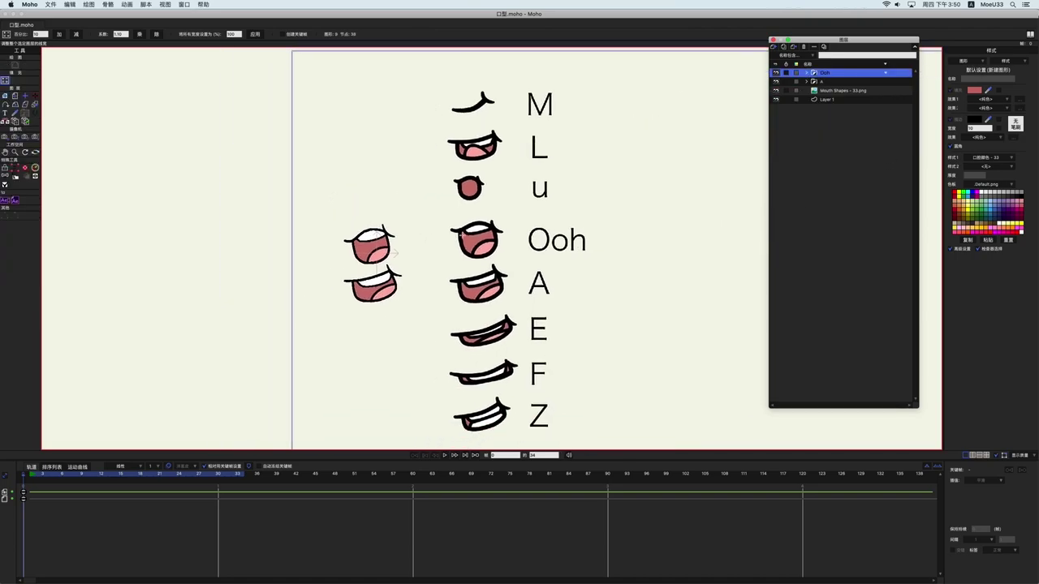
left_click(828, 82)
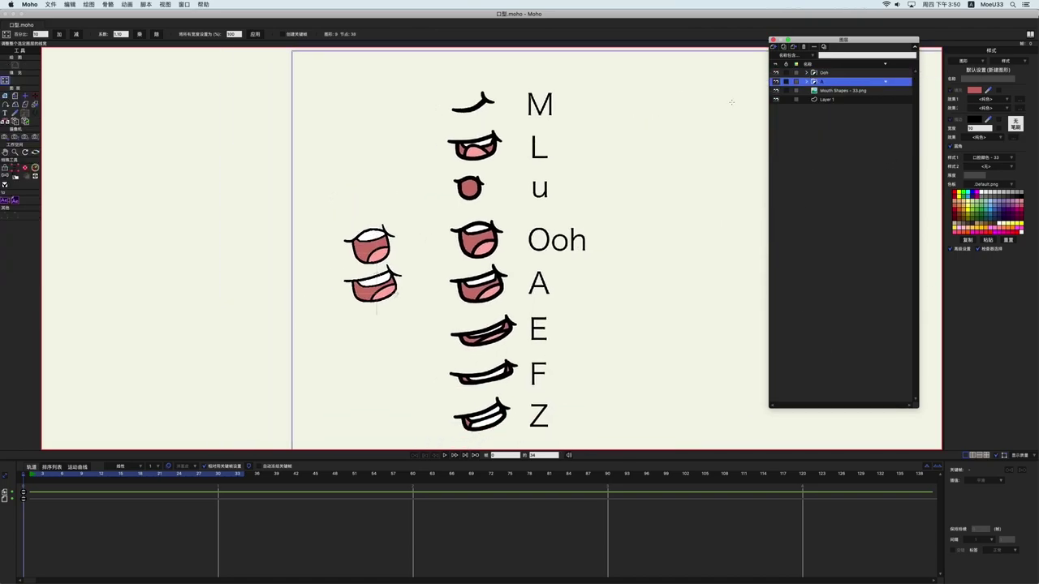
left_click(783, 46)
type("u")
key("Return")
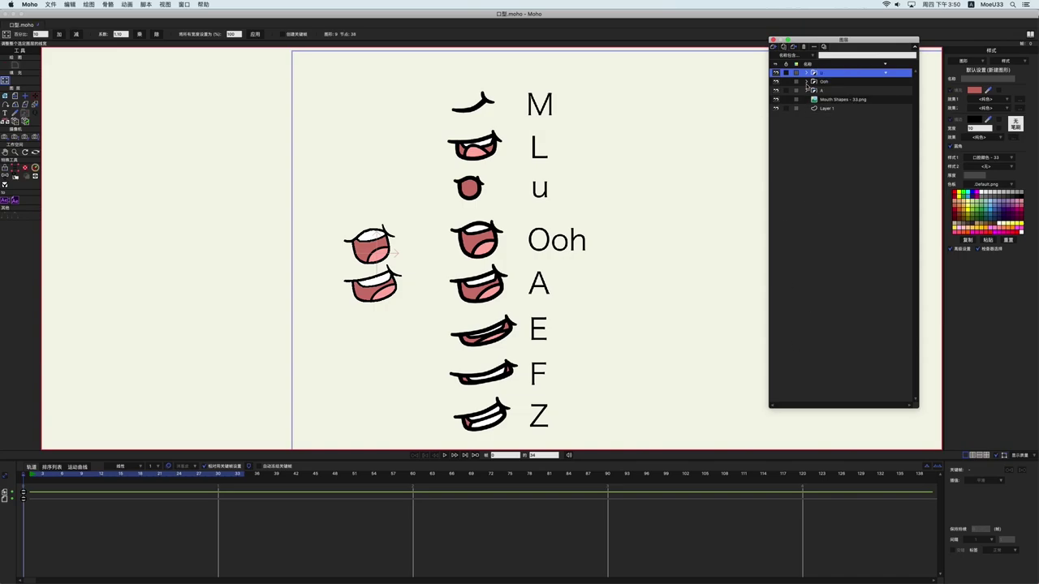
- Move the u group straight up, beside the u reference mouth
left_click(806, 73)
left_click(829, 126)
scroll(398, 228, "up", 4)
left_click_drag(479, 239, 482, 253)
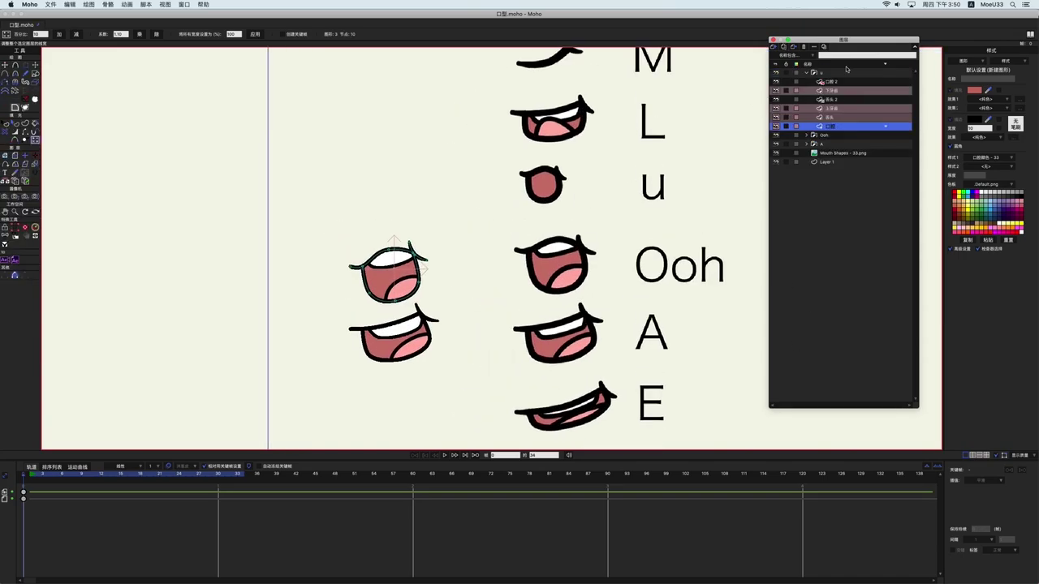
left_click(828, 75)
key("m")
left_click_drag(396, 283, 397, 198)
- Shrink the u group's 口腔 outline and pull its right side inward toward the small u mouth shape
left_click(837, 128)
left_click_drag(460, 209, 485, 239)
key("g")
left_click_drag(341, 158, 513, 286)
key("t")
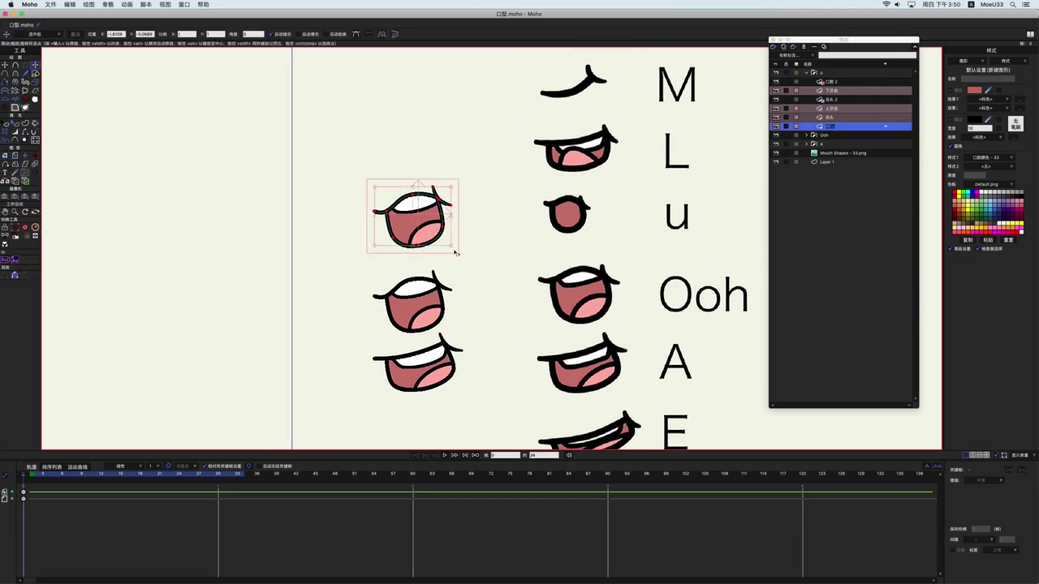
left_click_drag(453, 246, 425, 249)
left_click(454, 235)
left_click_drag(438, 203, 440, 235)
- Rework the u group's 口腔 outline into a small round mouth with short lip ends, following the u reference
scroll(440, 235, "up", 1)
key("g")
left_click(402, 270)
key("t")
left_click_drag(410, 273, 382, 259)
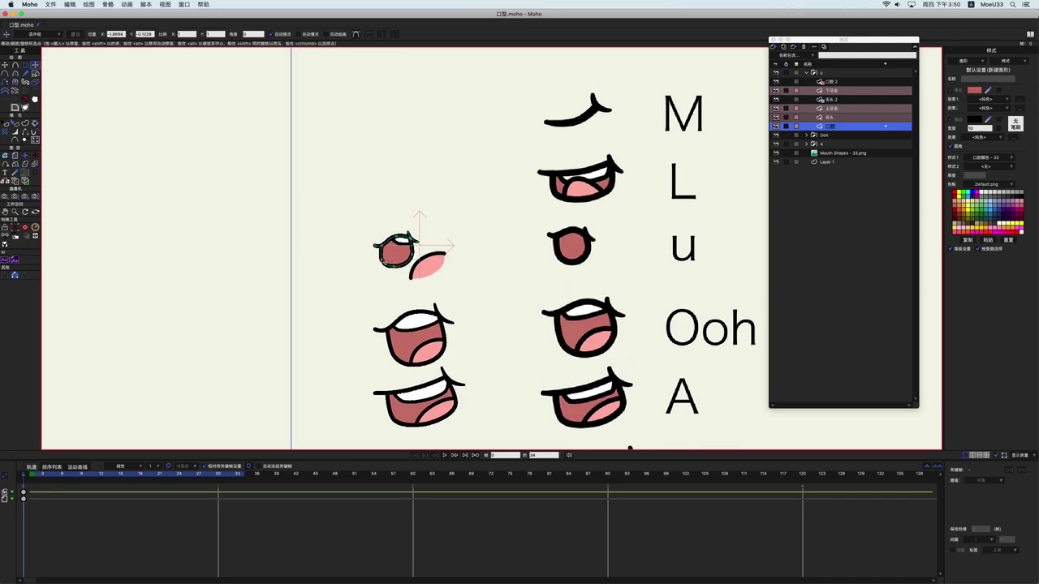
scroll(394, 245, "up", 2)
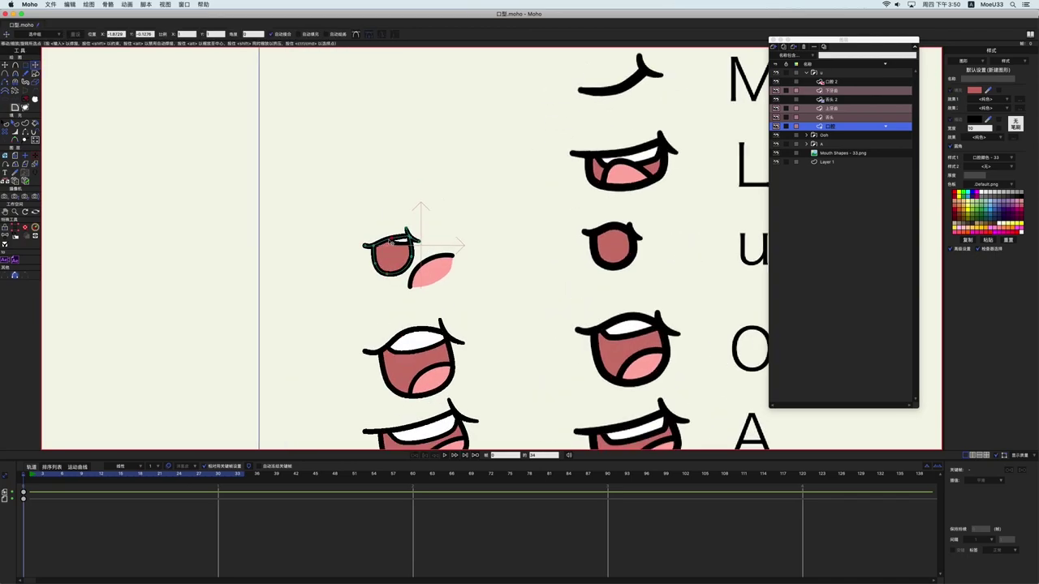
scroll(412, 240, "up", 1)
left_click_drag(409, 243, 413, 239)
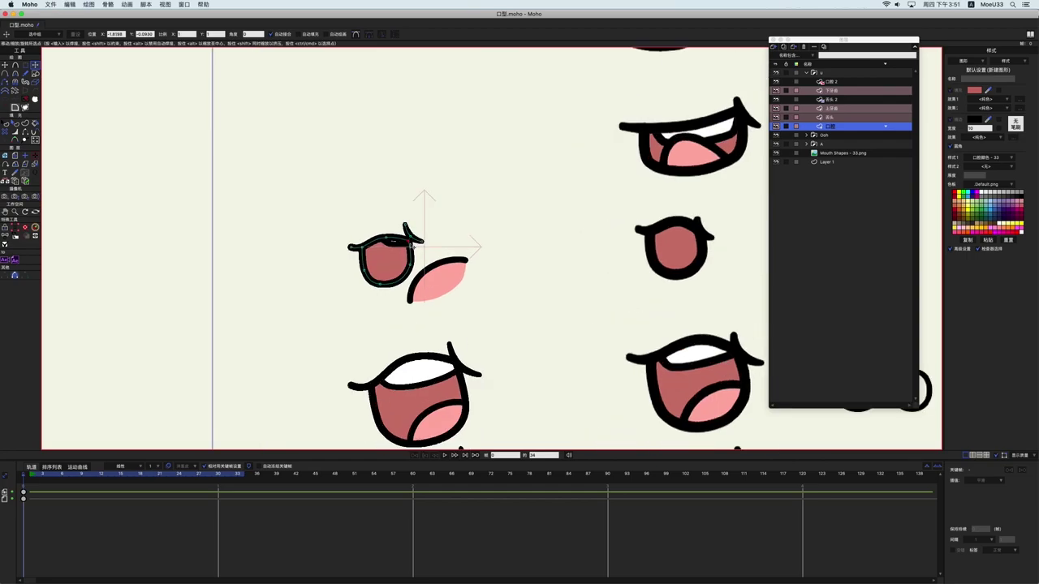
- Round off the lower edge of the u group's 口腔 outline and adjust its right lip corner
left_click_drag(412, 266, 361, 268)
left_click_drag(382, 286, 360, 275)
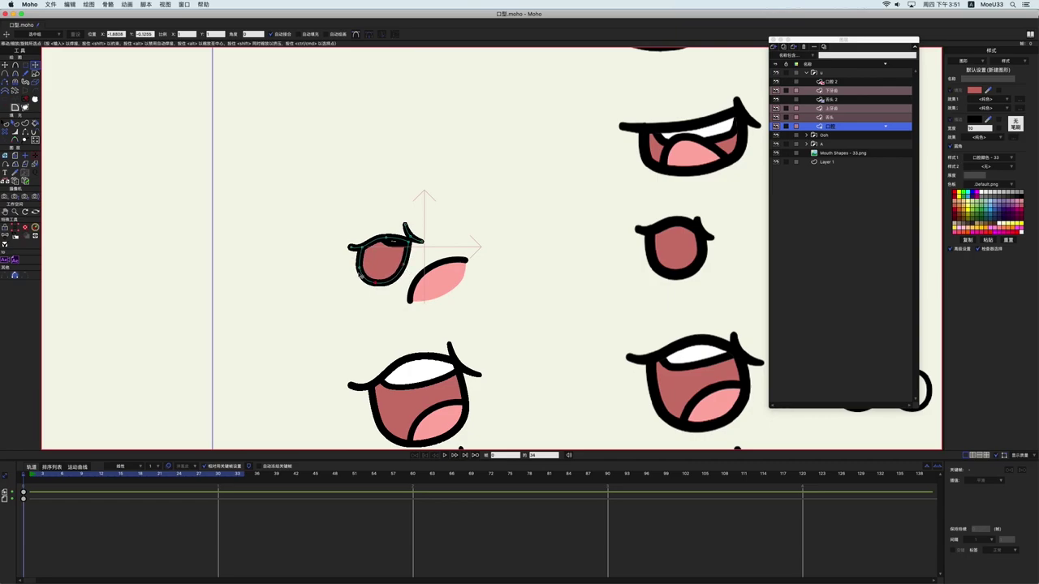
left_click_drag(413, 246, 408, 267)
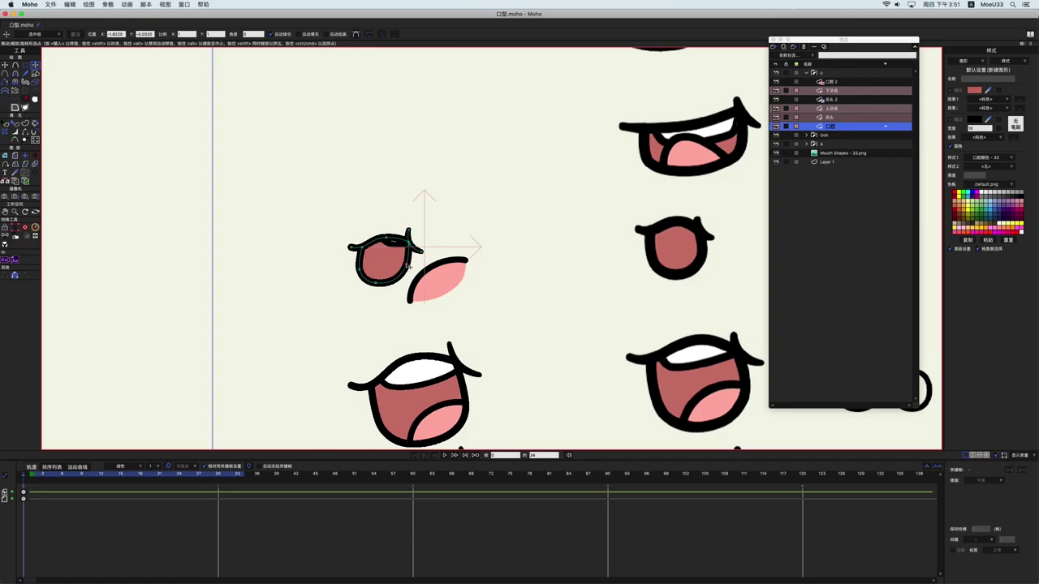
left_click(377, 286)
- Collapse the u group's 舌头 shape into a thin sliver hidden inside the mouth's lower outline
left_click(839, 120)
left_click_drag(410, 302, 370, 282)
scroll(415, 286, "up", 5)
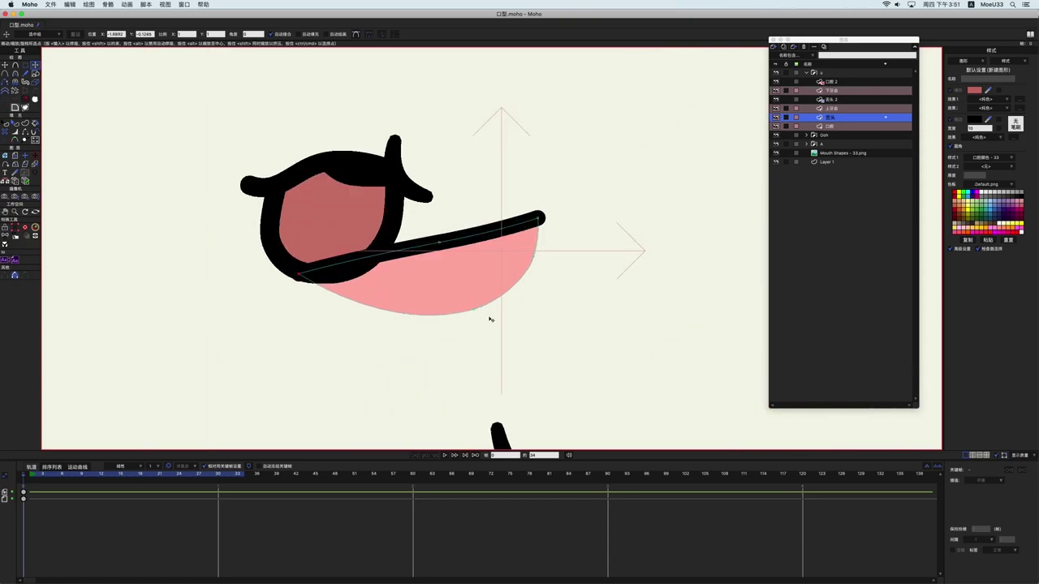
left_click_drag(477, 310, 336, 275)
left_click_drag(517, 282, 356, 269)
mouse_move(547, 224)
left_mouse_down()
mouse_move(450, 267)
mouse_move(382, 244)
left_mouse_up()
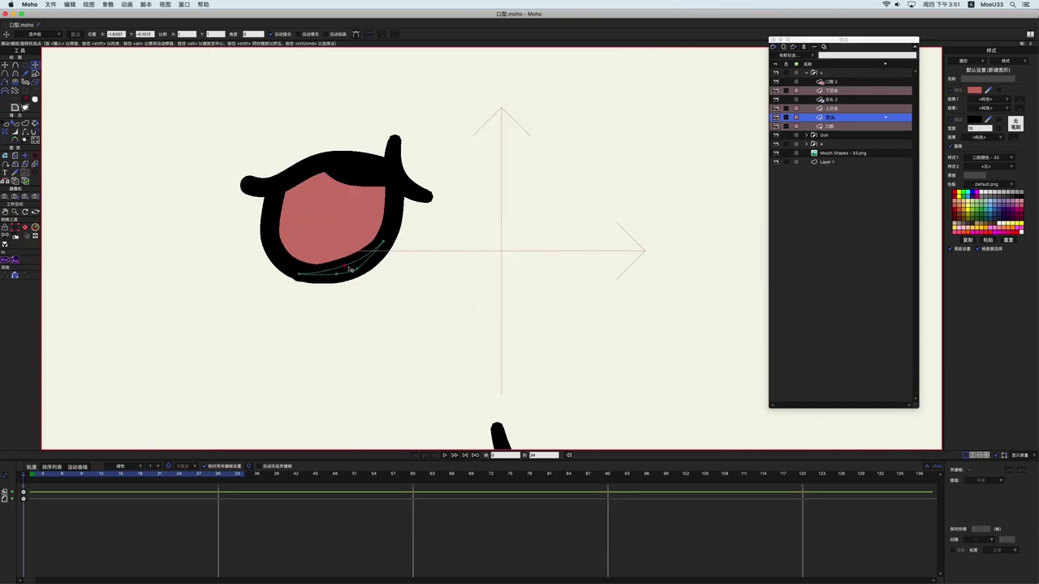
scroll(350, 273, "up", 1)
scroll(305, 278, "up", 3)
left_click_drag(296, 276, 294, 270)
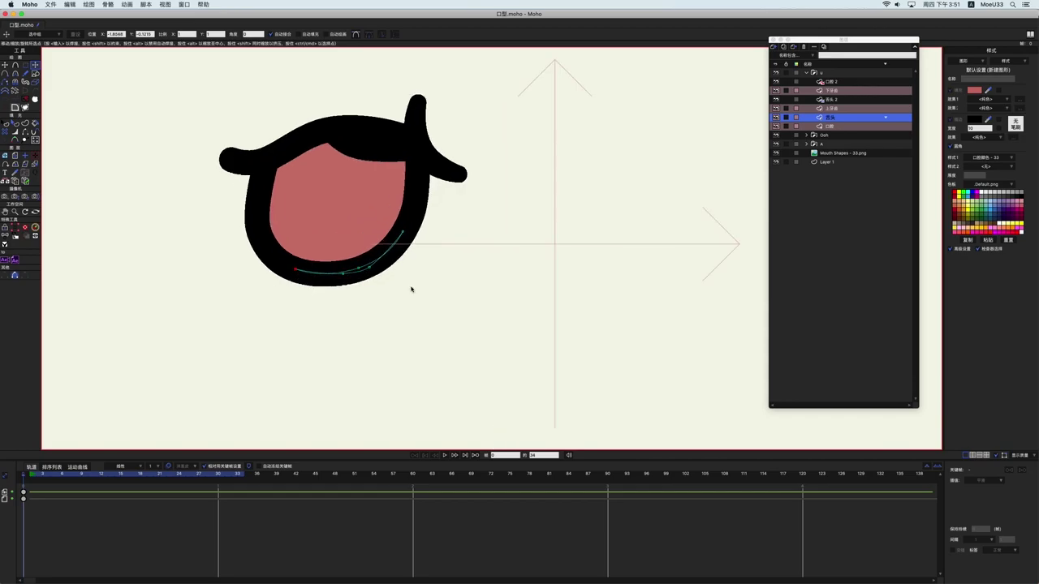
- Adjust the collapsed tongue's points and curvature so it follows the lower lip line of the u mouth
scroll(377, 259, "up", 3)
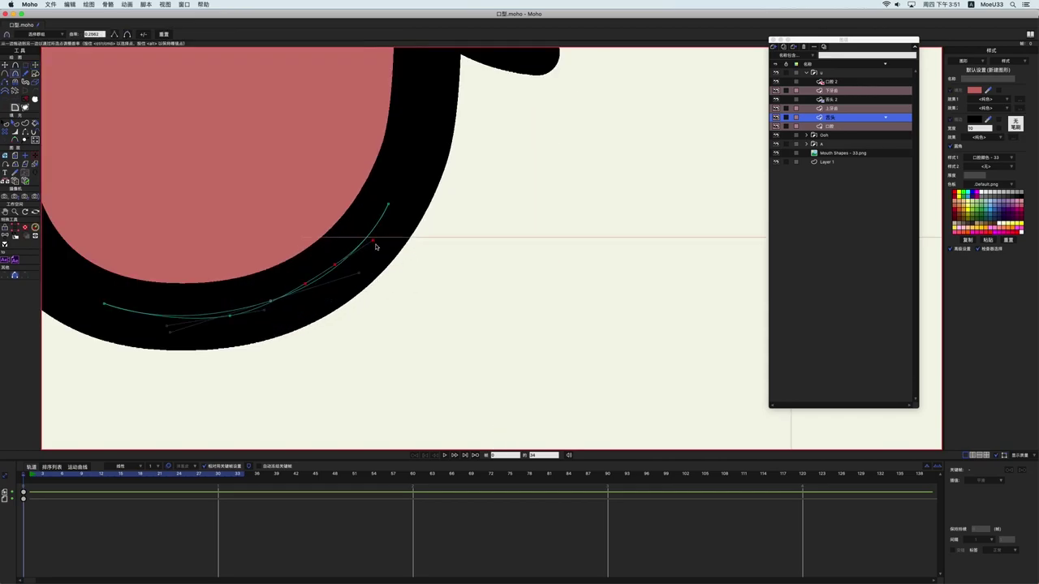
left_click(338, 267)
left_click_drag(338, 267, 338, 268)
left_click_drag(231, 317, 272, 310)
key("c")
key("t")
left_click(336, 268)
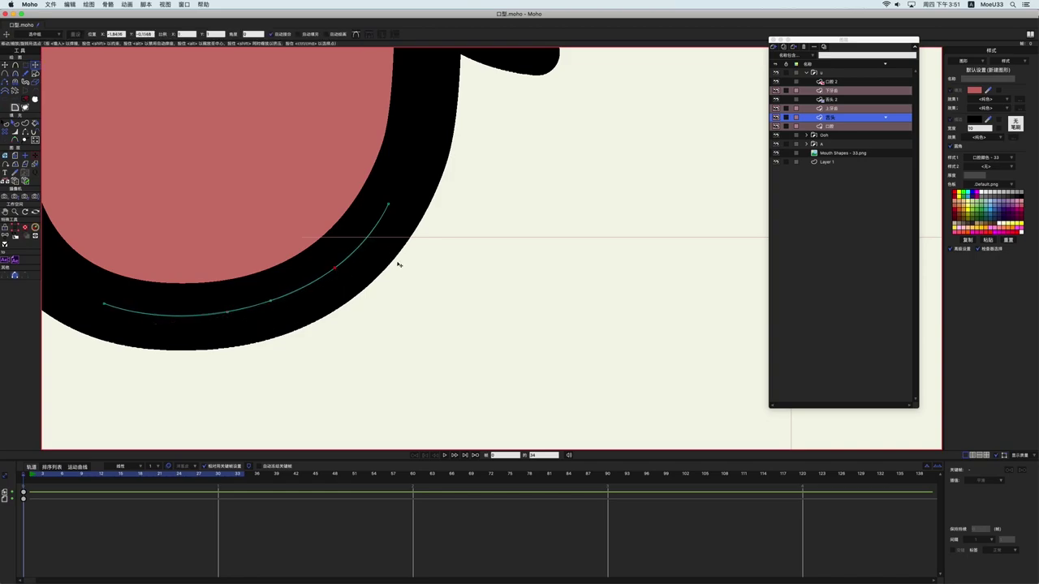
- Reshape the u group's 上牙齿 points into a smaller form fitting the narrow mouth
scroll(394, 260, "down", 5)
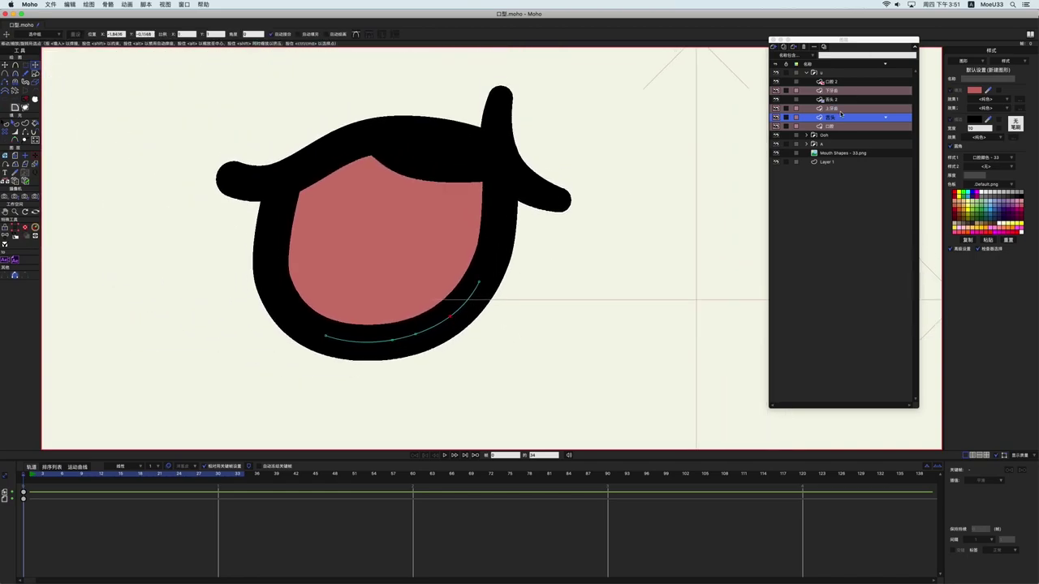
left_click(840, 111)
scroll(584, 185, "down", 5)
left_click_drag(418, 273, 392, 275)
left_click_drag(528, 243, 468, 276)
left_click_drag(513, 177, 493, 228)
left_click_drag(381, 206, 369, 224)
left_click_drag(492, 229, 489, 227)
- Move the whole 上牙齿 shape up above the u mouth's opening
key("super+a")
left_click_drag(434, 267, 430, 248)
scroll(621, 277, "down", 1)
left_click_drag(620, 278, 573, 188)
scroll(572, 188, "right", 4)
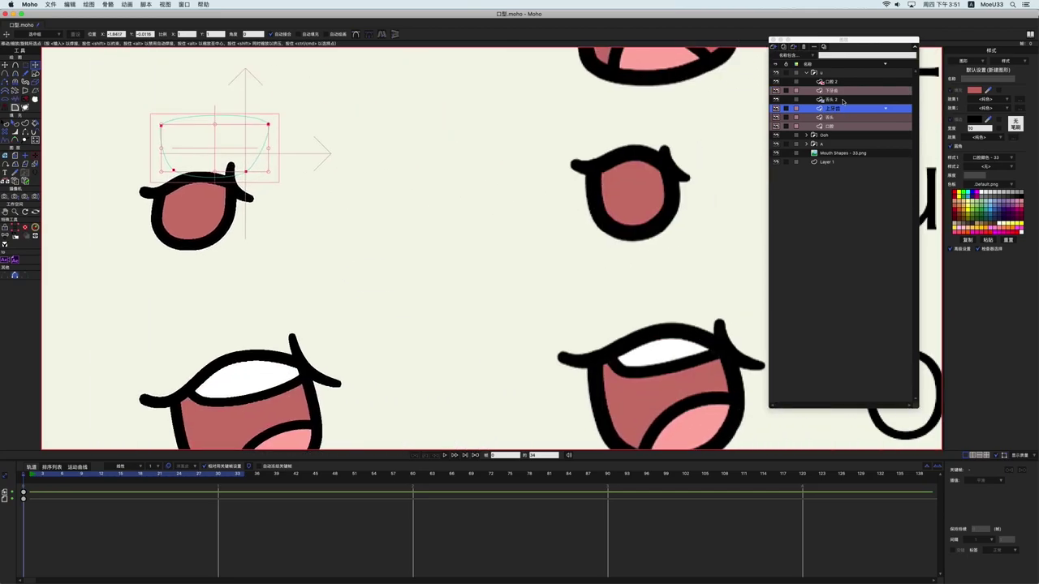
- Place the u group's 下牙齿 shape just beneath the mouth and narrow it by pulling its right side inward
left_click(843, 92)
scroll(392, 251, "left", 2)
left_click(385, 348)
key("super+a")
left_click_drag(464, 293, 472, 321)
left_click_drag(378, 344, 310, 319)
left_click_drag(379, 351, 339, 323)
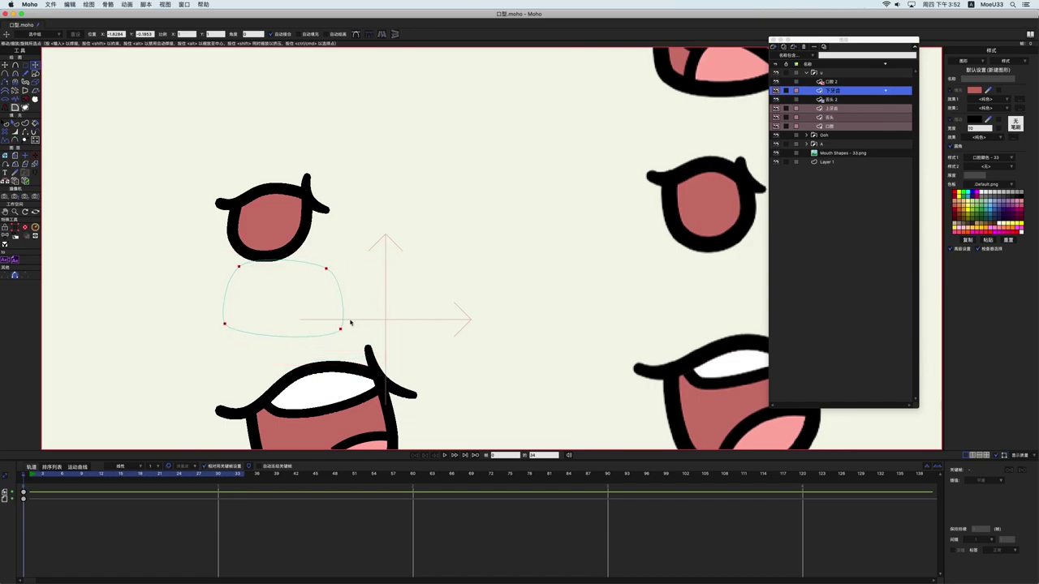
scroll(437, 265, "down", 2)
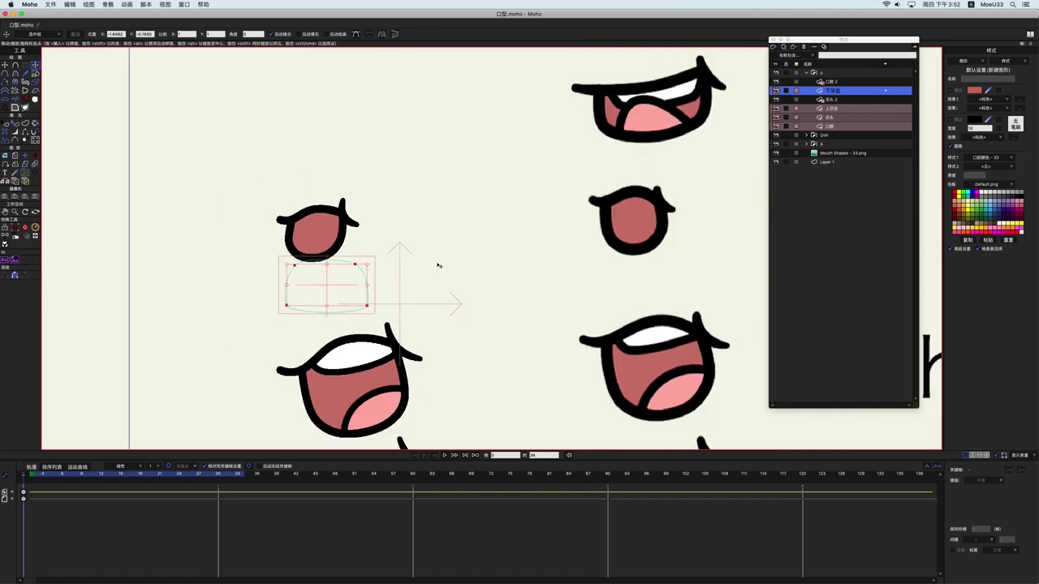
scroll(552, 293, "down", 3)
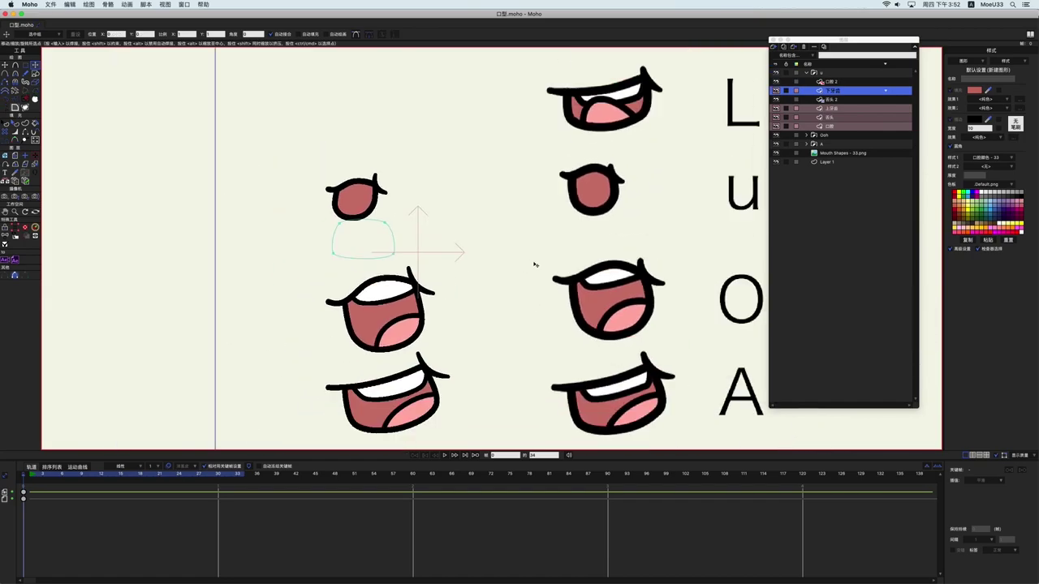
- Collapse the u group and reset the positions of the u and Ooh groups so they overlay mouth A
left_click(828, 73)
left_click(806, 73)
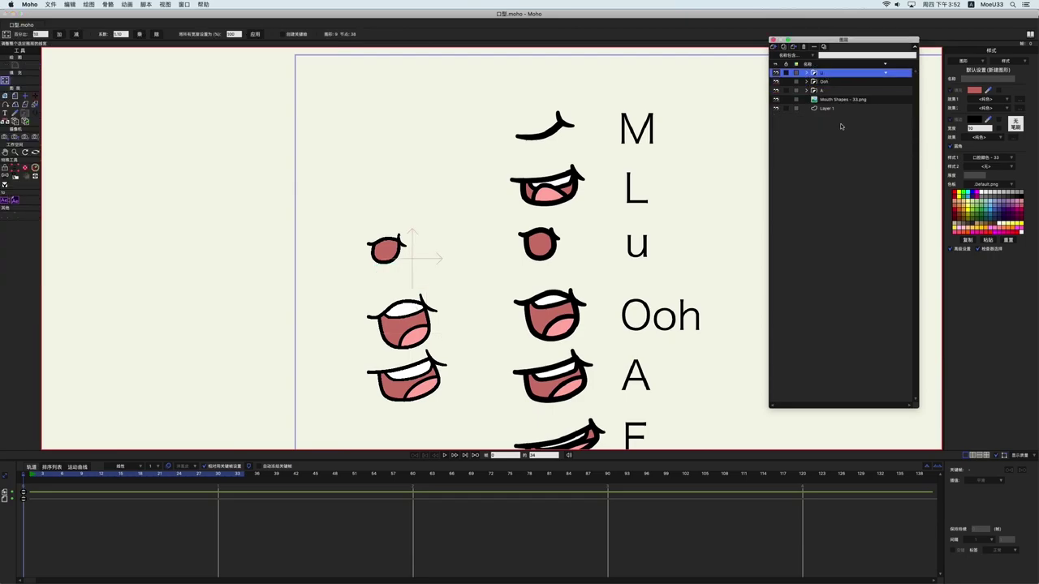
left_click(828, 81, "shift")
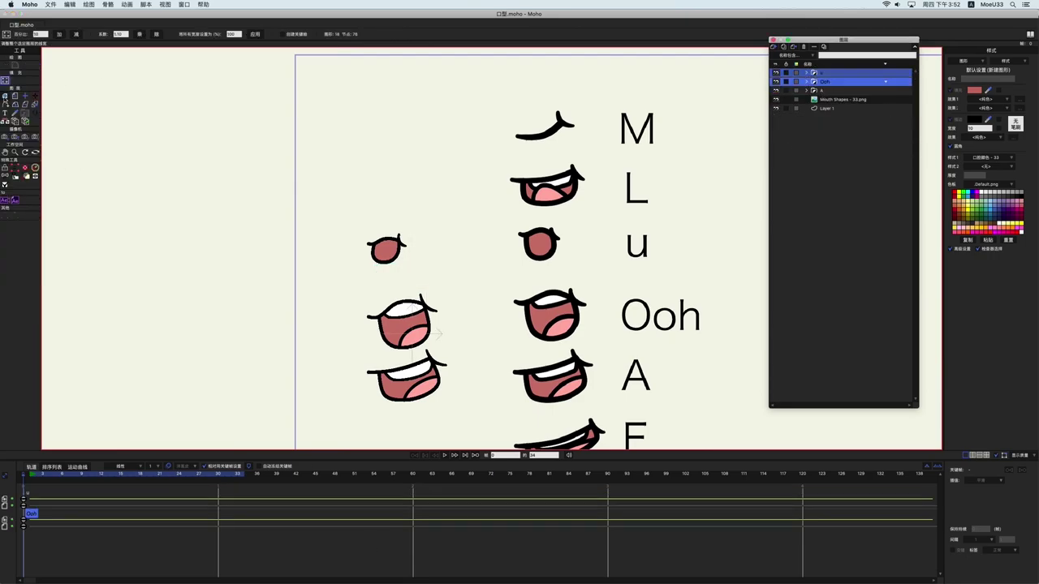
left_click(5, 96)
left_click(124, 34)
left_click_drag(564, 302, 552, 242)
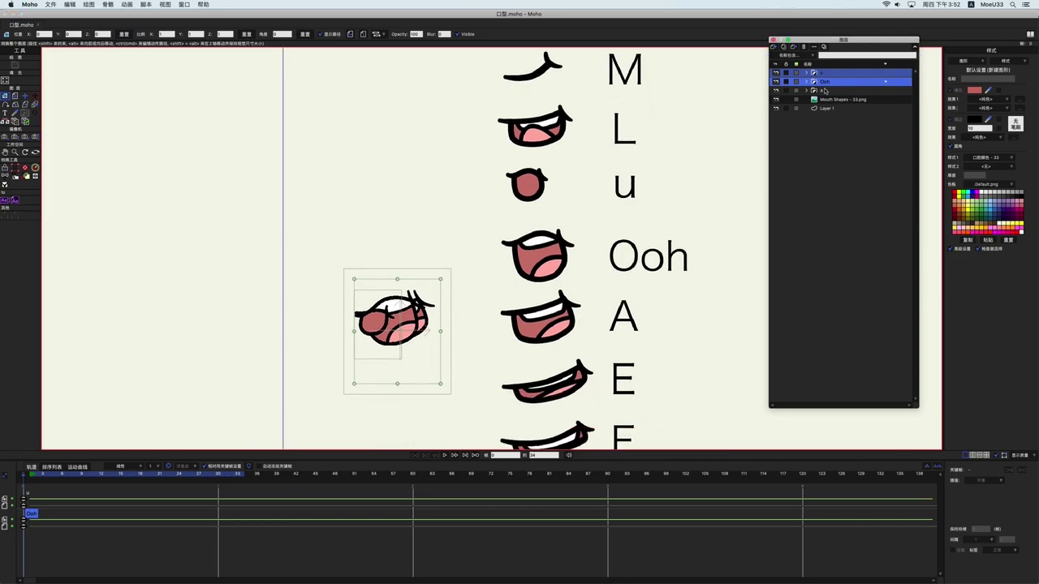
- Toggle the visibility of the Ooh and u groups to check each overlaid mouth
left_click(826, 91)
left_click(825, 82)
left_click(823, 74)
left_click(777, 82)
left_click(777, 82)
left_click(777, 73)
left_click(777, 73)
left_click_drag(589, 267, 560, 320)
- Duplicate group A as a new top group named L and move it straight up beside the L reference mouth
left_click(825, 92)
left_click(824, 90)
left_click(783, 51)
left_click_drag(828, 91, 816, 84)
mouse_move(821, 66)
left_mouse_down()
mouse_move(828, 88)
mouse_move(837, 85)
mouse_move(828, 73)
left_mouse_up()
double_click(824, 73)
key("Return")
left_click_drag(376, 403, 377, 233)
scroll(369, 187, "up", 2)
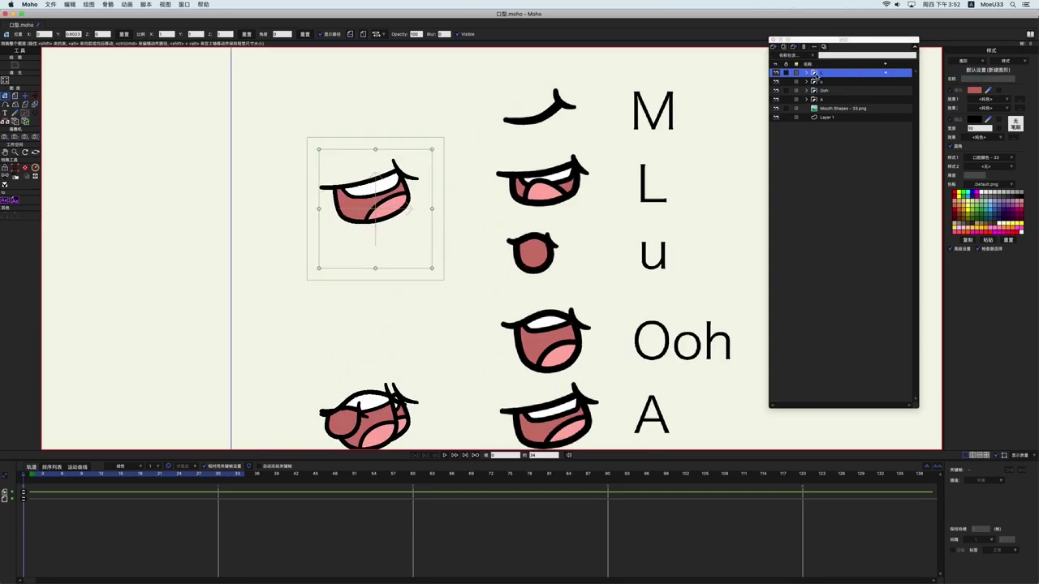
- Shear the L group's 口腔 outline to level the mouth, and begin pulling its right side inward
left_click(806, 73)
left_click(824, 126)
left_click_drag(322, 131, 499, 251)
key("t")
left_click_drag(422, 211, 427, 221)
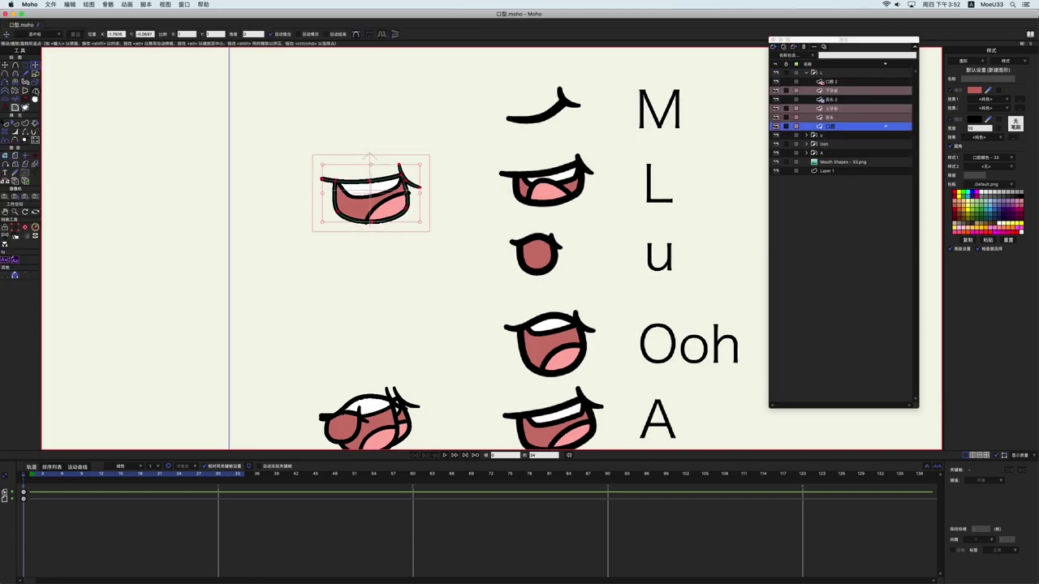
left_click(35, 99)
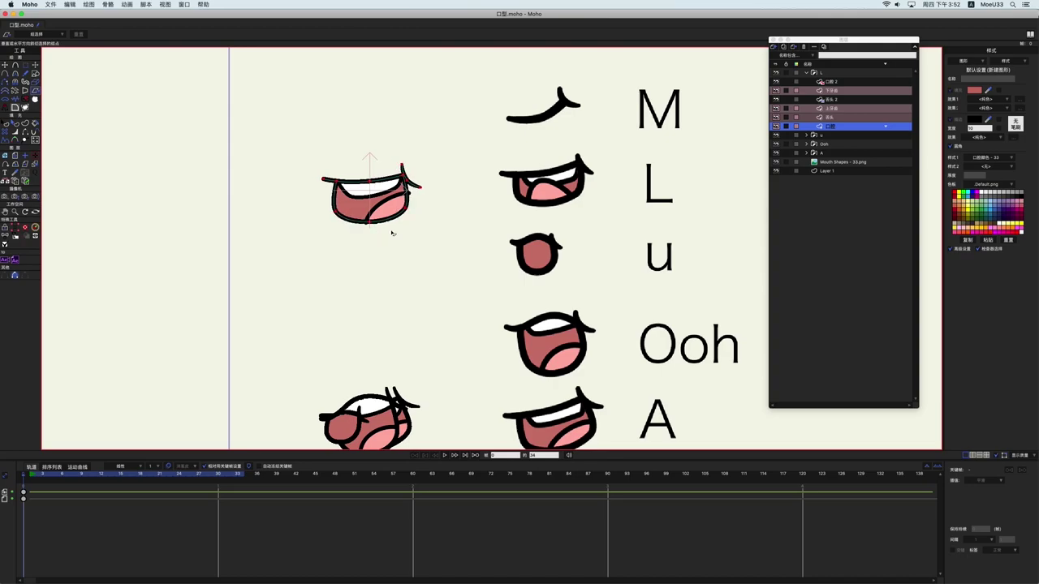
key("t")
left_click_drag(399, 194, 402, 246)
- Add a point on the lower edge of the L mouth's 口腔 outline and flatten the lower lip curve
scroll(395, 193, "up", 3)
key("a")
left_click(359, 283)
key("t")
left_click_drag(358, 282, 409, 270)
left_click_drag(360, 276, 358, 282)
left_click_drag(316, 273, 317, 273)
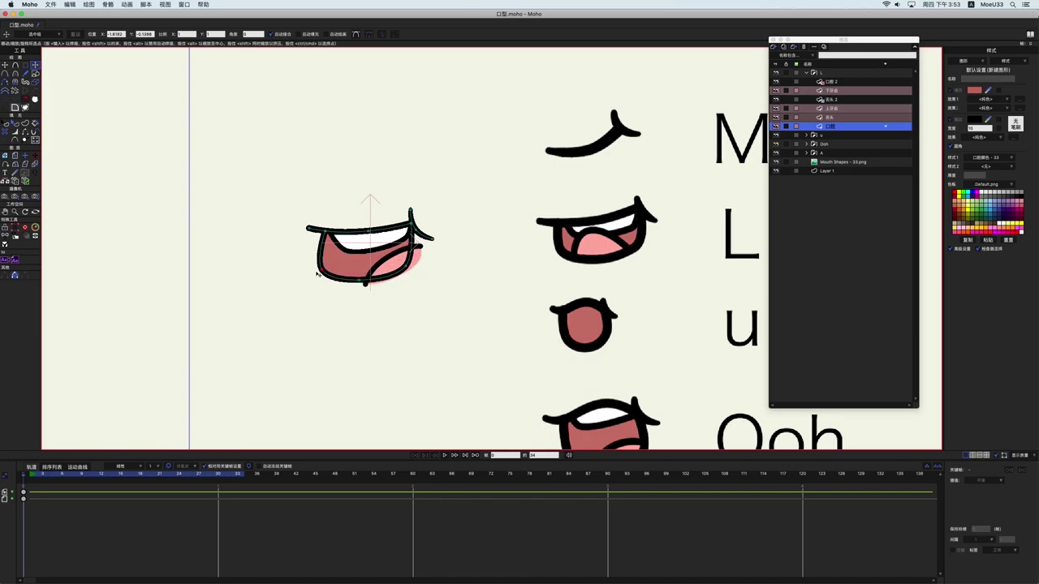
scroll(479, 260, "up", 2)
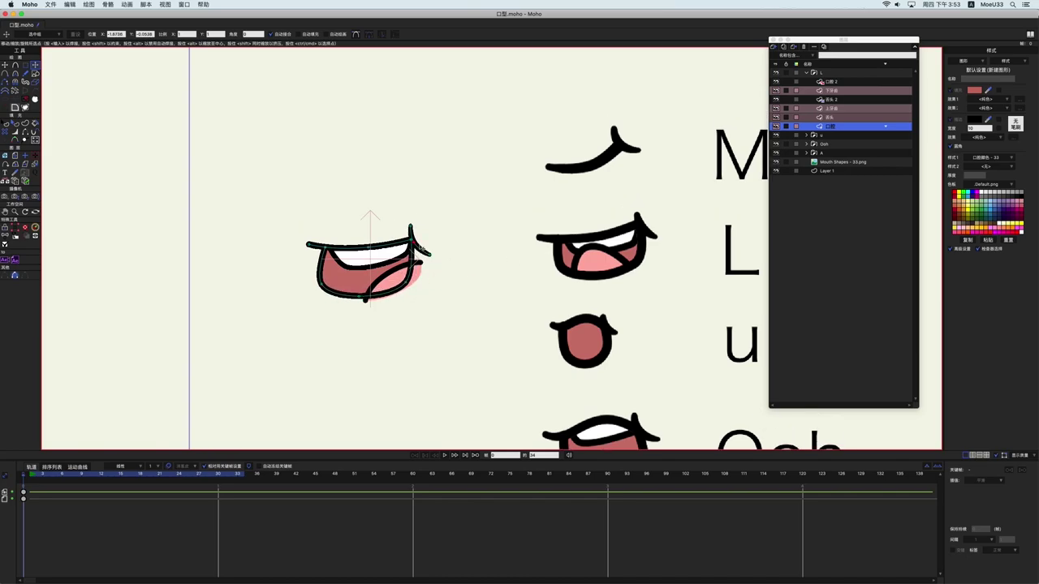
- Level the L group's 上牙齿 shape and raise it slightly to fit under the upper lip
left_click(829, 109)
scroll(301, 195, "up", 2)
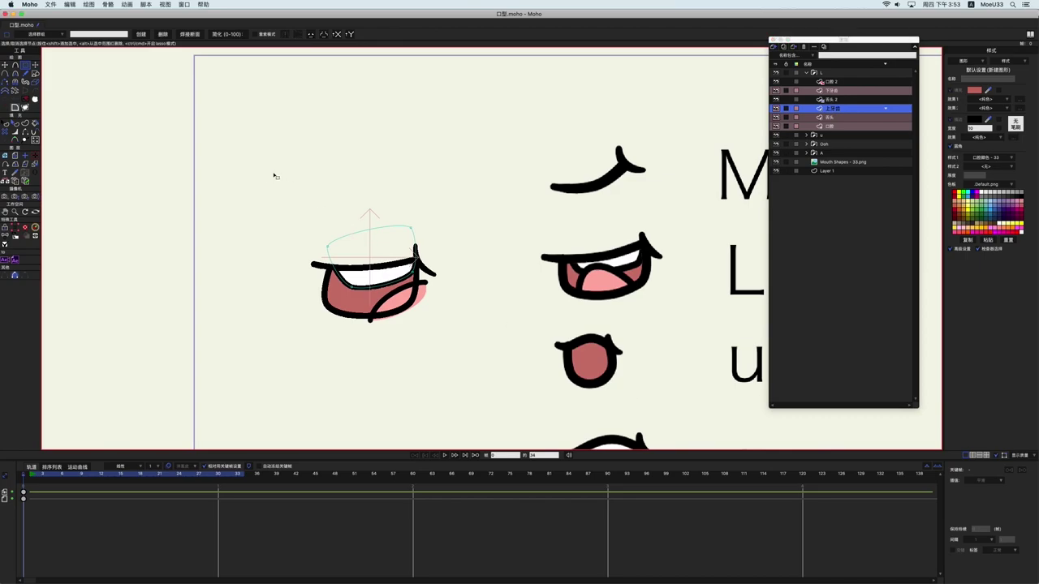
left_click_drag(416, 231, 424, 247)
left_click_drag(399, 276, 397, 273)
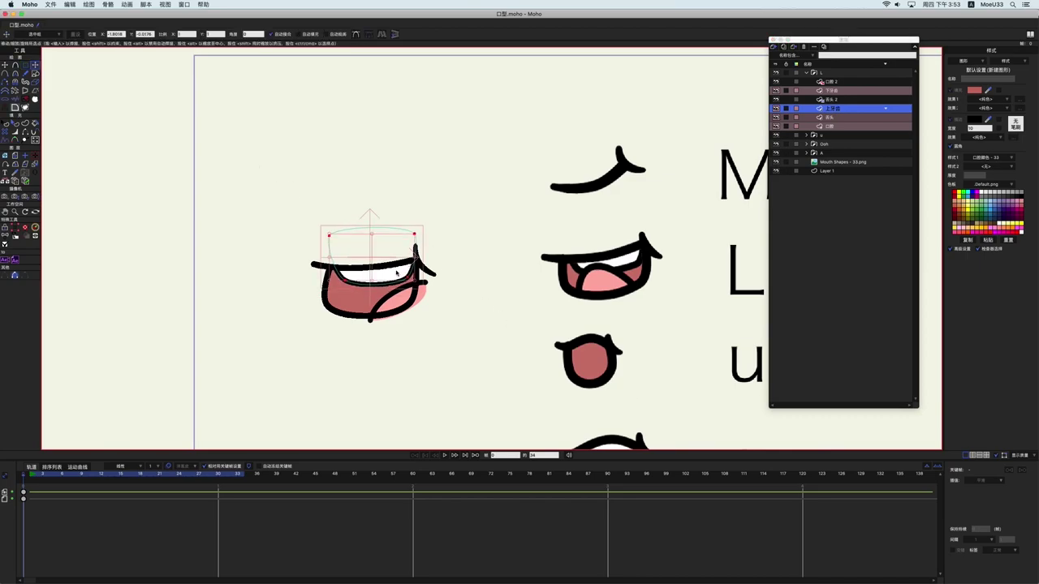
- Reshape the L group's 舌头 into a raised dome overlapping the upper teeth, with its base along the lower lip
left_click(841, 118)
left_click_drag(371, 323, 379, 288)
scroll(398, 317, "up", 1)
key("c")
key("t")
scroll(380, 305, "up", 3)
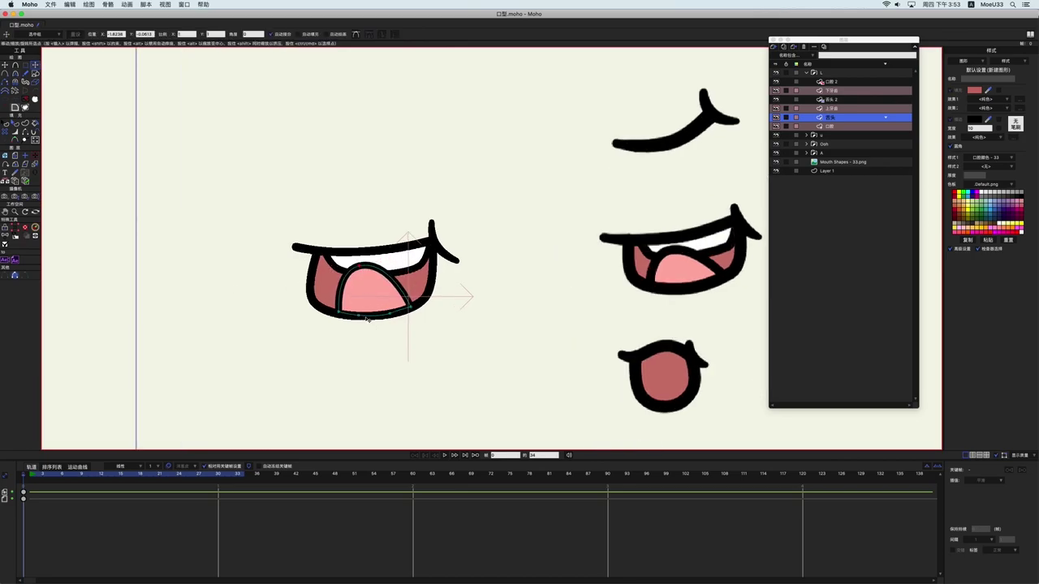
key("c")
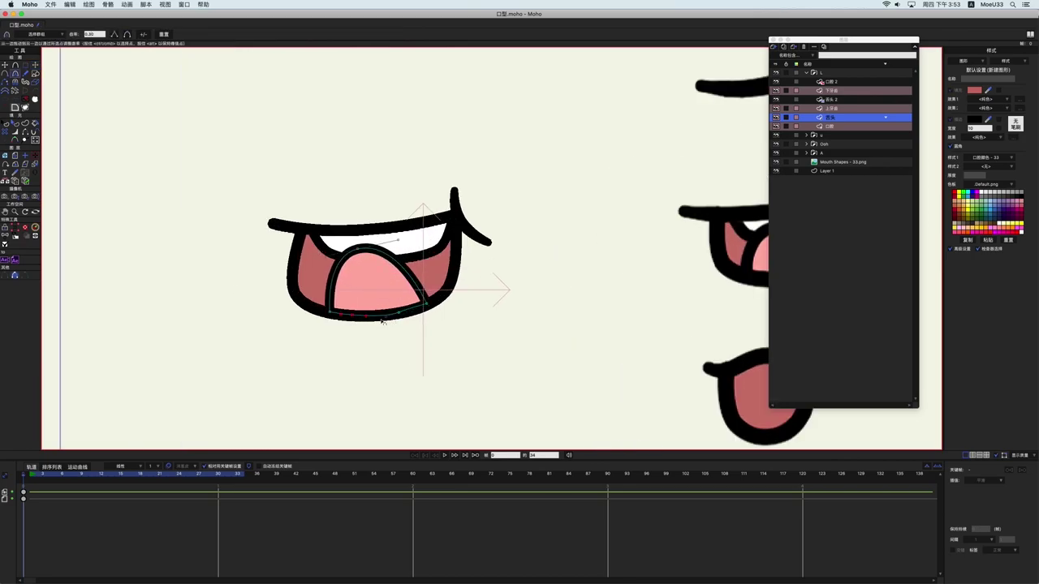
key("t")
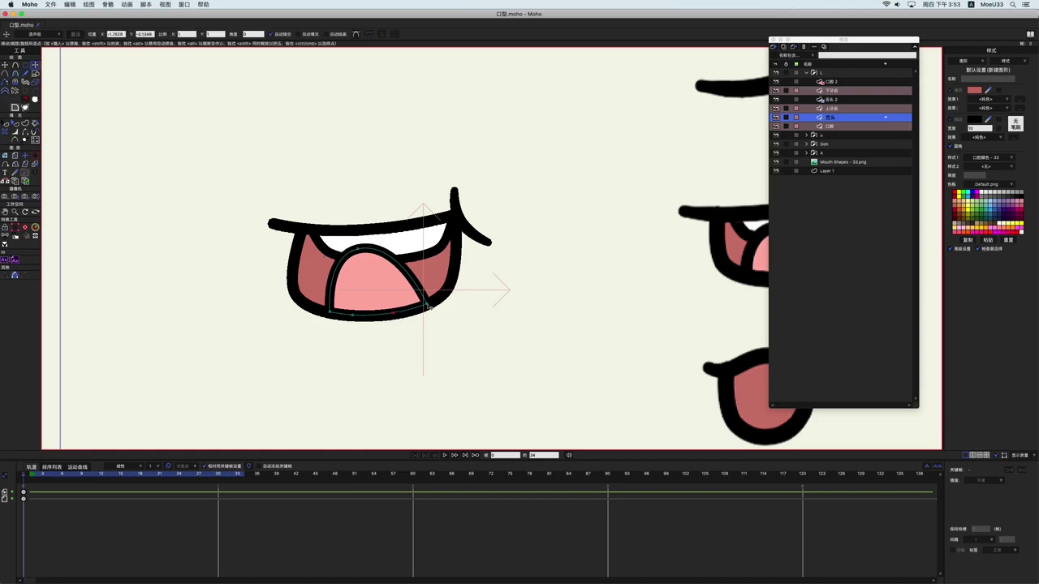
- Raise the bottom edge of the L group's 口腔 outline to make the mouth shallower
scroll(492, 291, "down", 5)
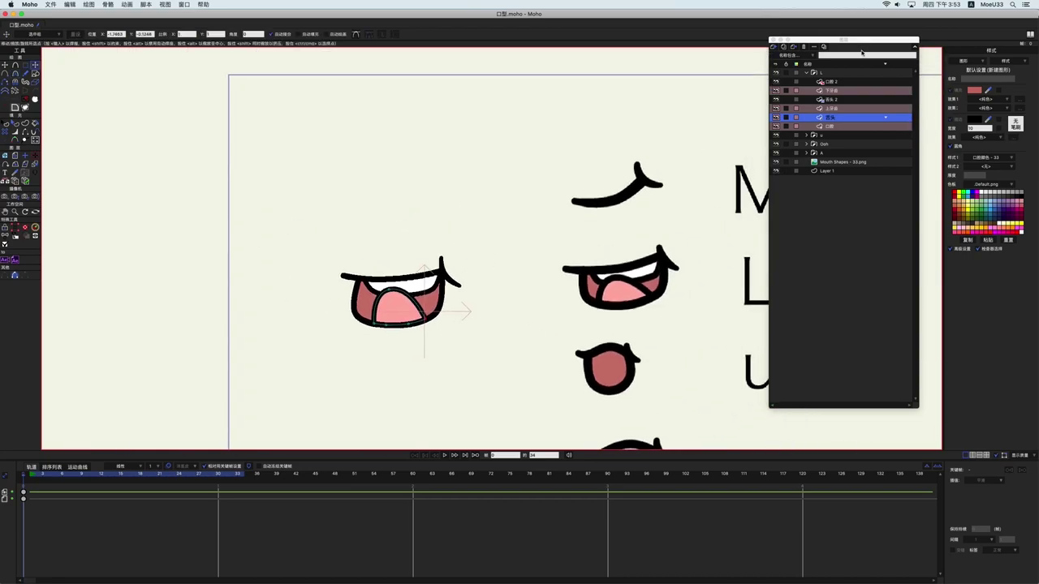
left_click(839, 127)
left_click_drag(324, 308, 519, 372)
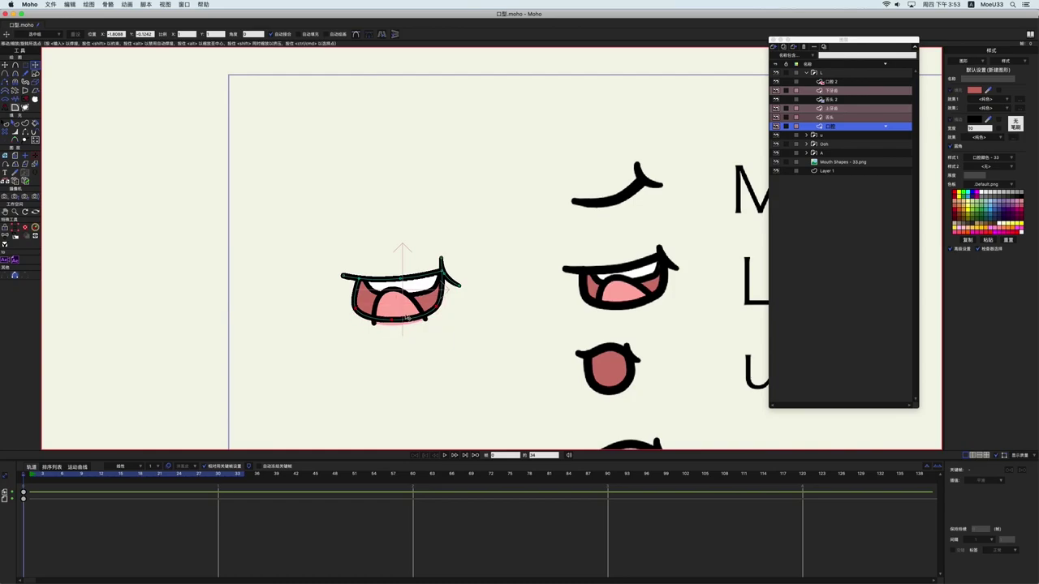
- Raise the L tongue's base into the lower lip line and pull its right corner inward
left_click(852, 118)
scroll(430, 296, "up", 1)
key("g")
left_click_drag(341, 315, 570, 387)
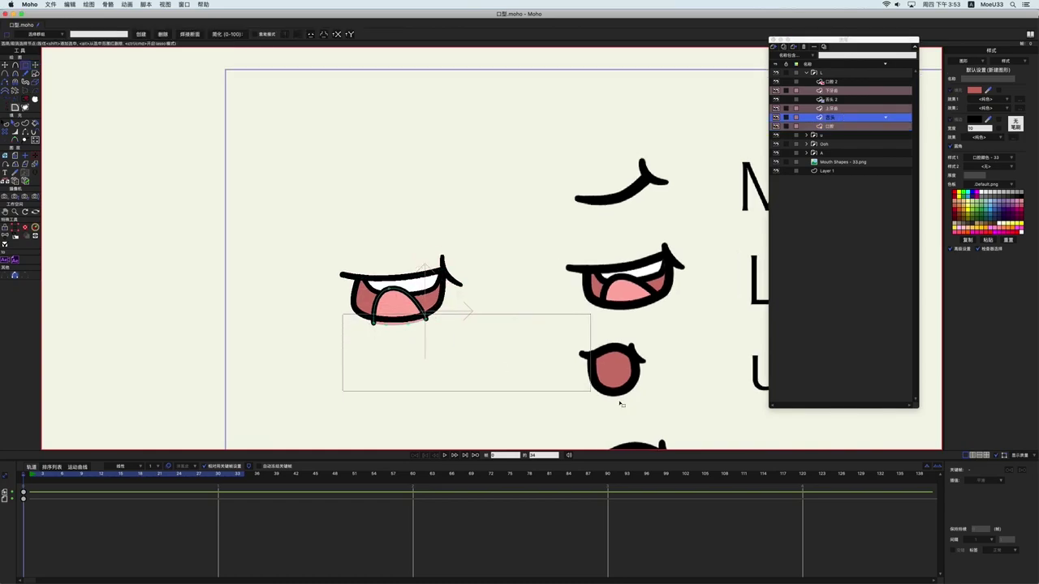
scroll(421, 324, "up", 10)
left_click_drag(351, 316, 295, 283)
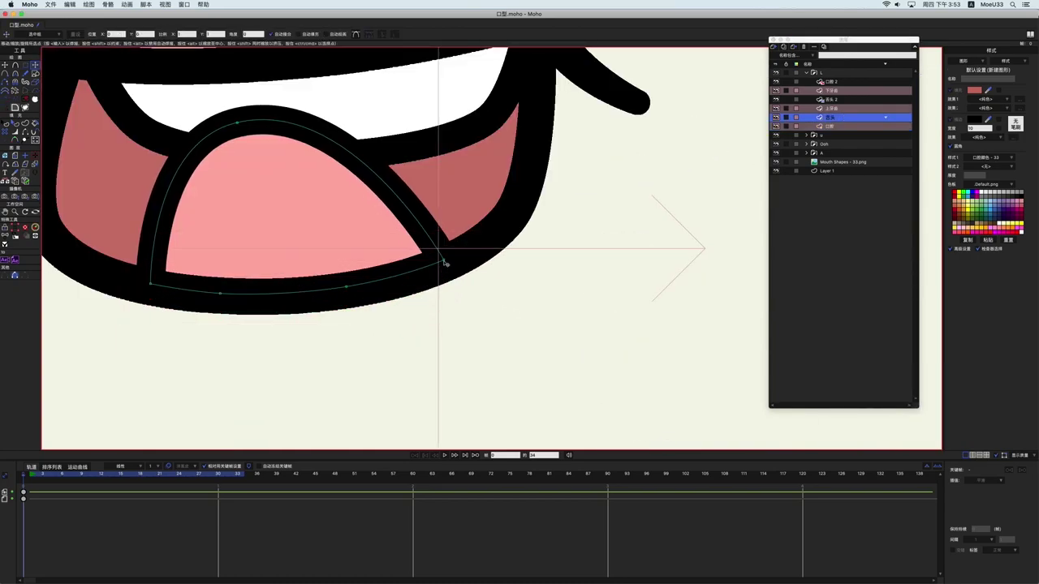
key("t")
left_click(284, 294)
left_click_drag(443, 260, 388, 280)
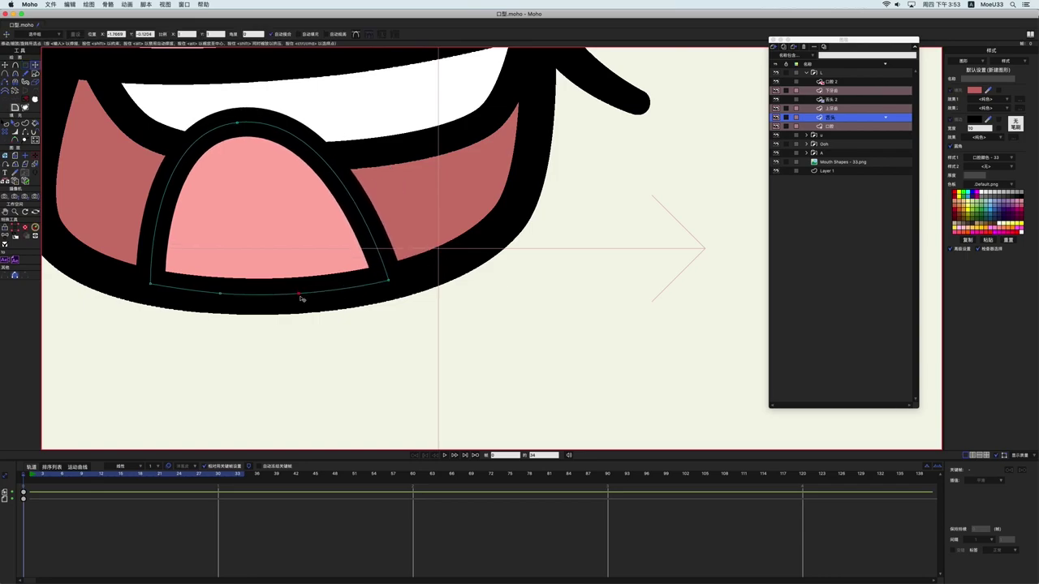
- Fine-tune the L tongue's top, corners and base points to match the L reference mouth
scroll(370, 310, "down", 20)
key("Escape")
left_click_drag(240, 225, 480, 282)
scroll(405, 213, "up", 8)
left_click_drag(405, 214, 399, 213)
left_click_drag(578, 247, 411, 270)
left_click_drag(304, 258, 303, 255)
left_click_drag(349, 299, 357, 297)
scroll(512, 263, "down", 3)
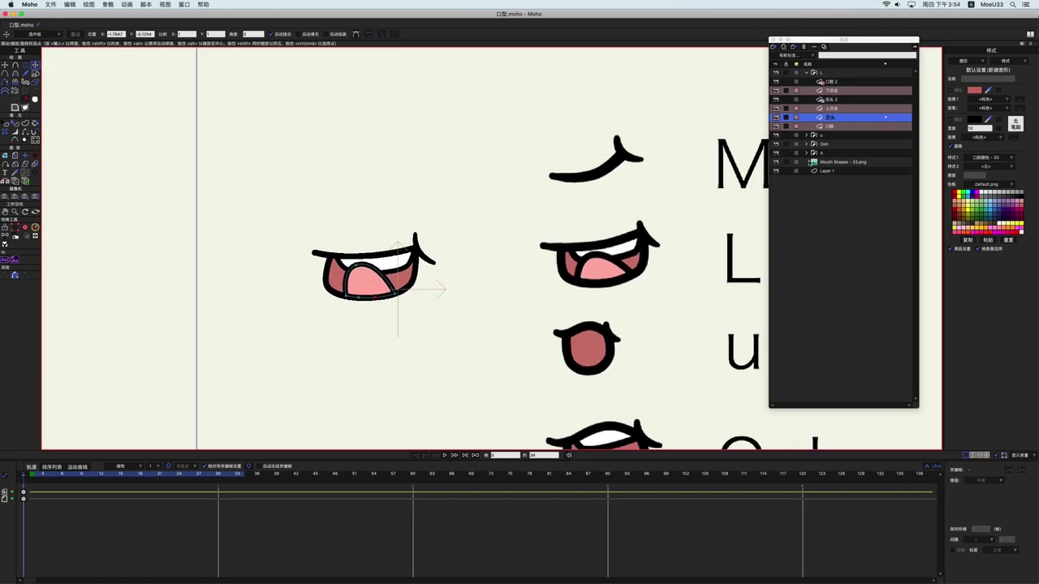
- Move the L group's 下牙齿 shape beneath the mouth, outside its opening
left_click_drag(615, 215, 569, 169)
left_click(832, 91)
key("g")
left_click_drag(301, 244, 419, 329)
key("t")
left_click_drag(368, 289, 350, 289)
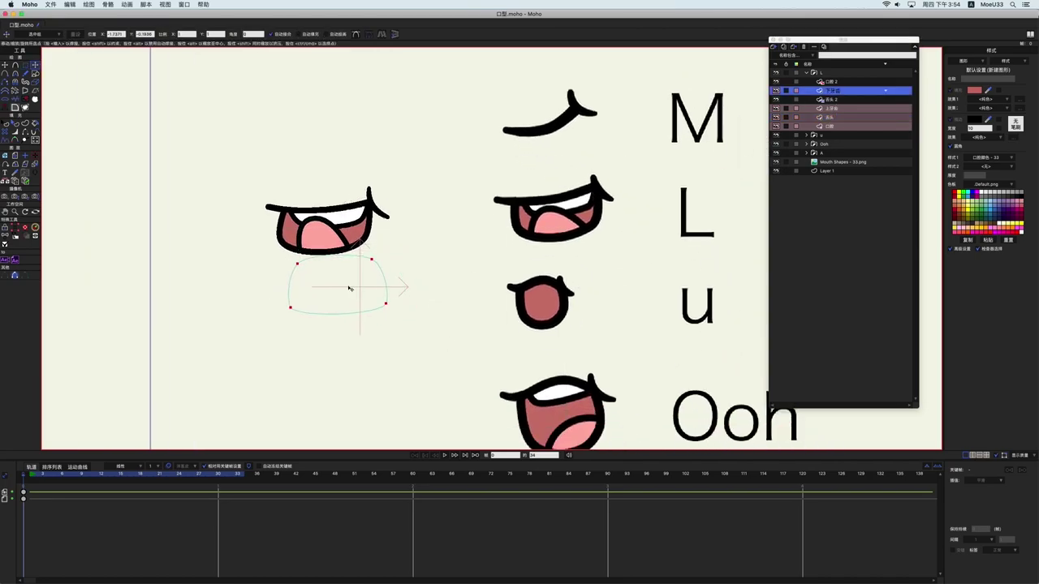
- Deselect the lower teeth's points, save the file, and collapse the finished L group
key("Escape")
scroll(485, 268, "down", 5)
key("super+s")
left_click_drag(503, 287, 478, 269)
left_click(835, 74)
left_click(806, 74)
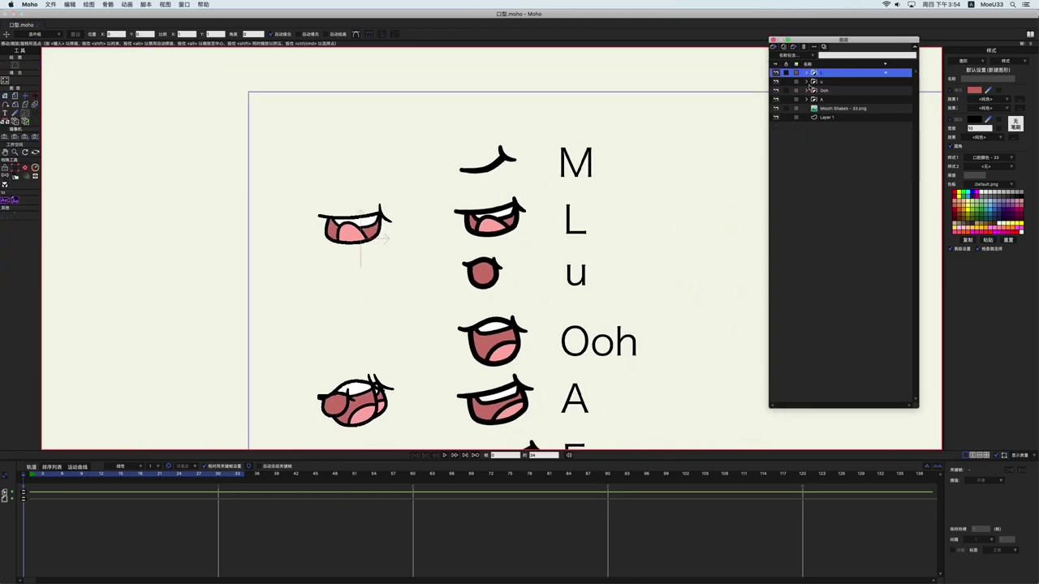
- Duplicate the L group, name the copy M, and move it above the L mouth beside the M reference
left_click(784, 46)
type("M")
key("Return")
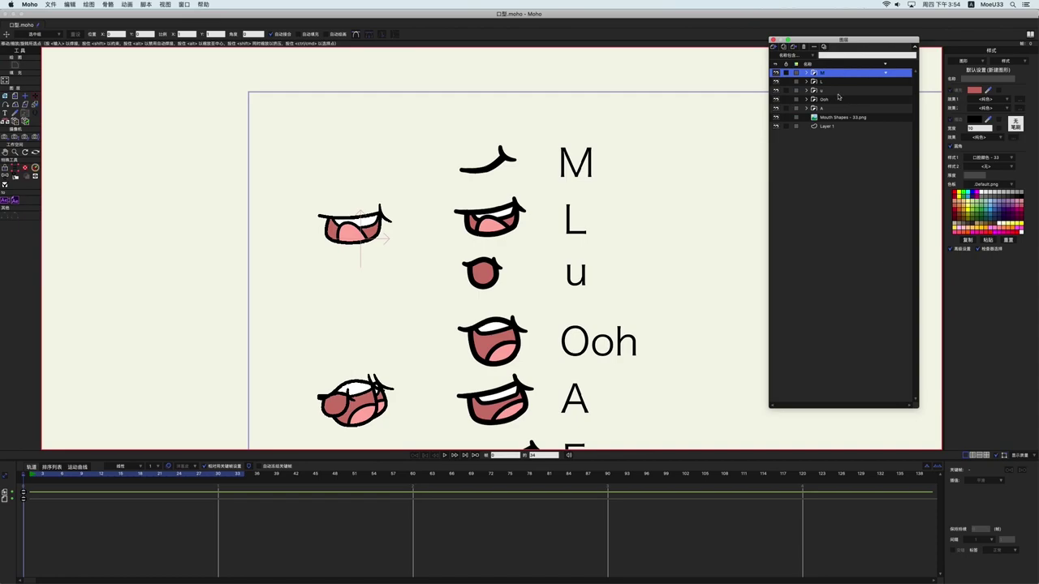
key("m")
left_click_drag(343, 238, 348, 182)
scroll(357, 133, "up", 3)
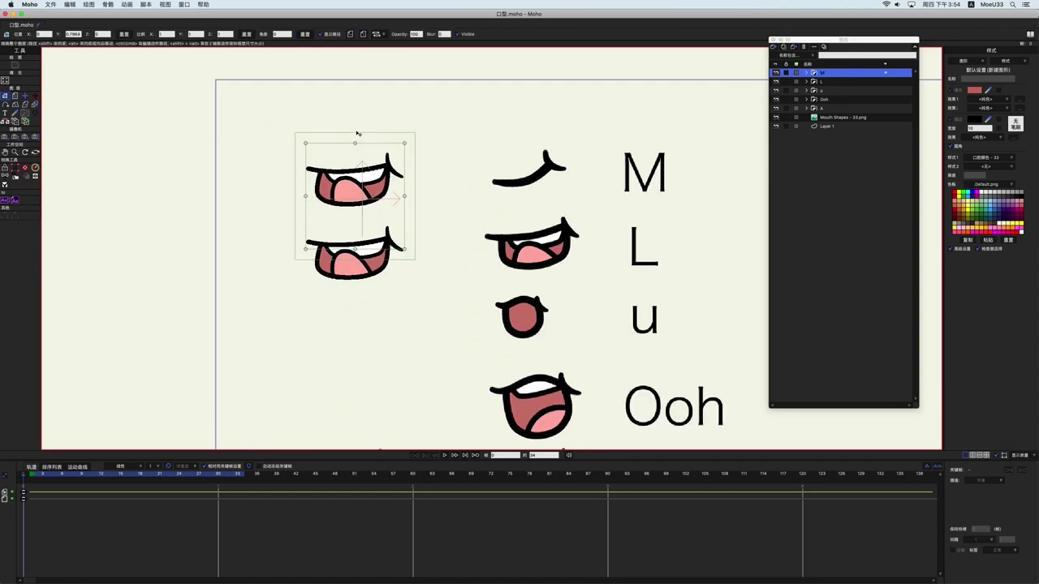
- Raise the lower points of the M group's 口腔 outline to the upper lip line, closing the mouth
left_click(806, 73)
left_click(835, 128)
left_click_drag(404, 162, 421, 195)
key("g")
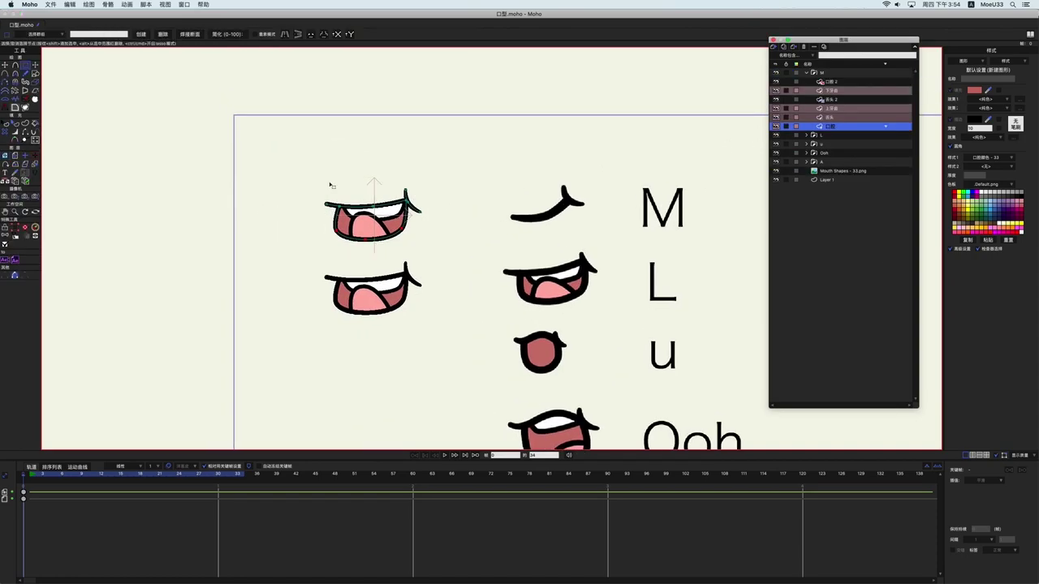
left_click(312, 220)
key("t")
scroll(373, 244, "up", 2)
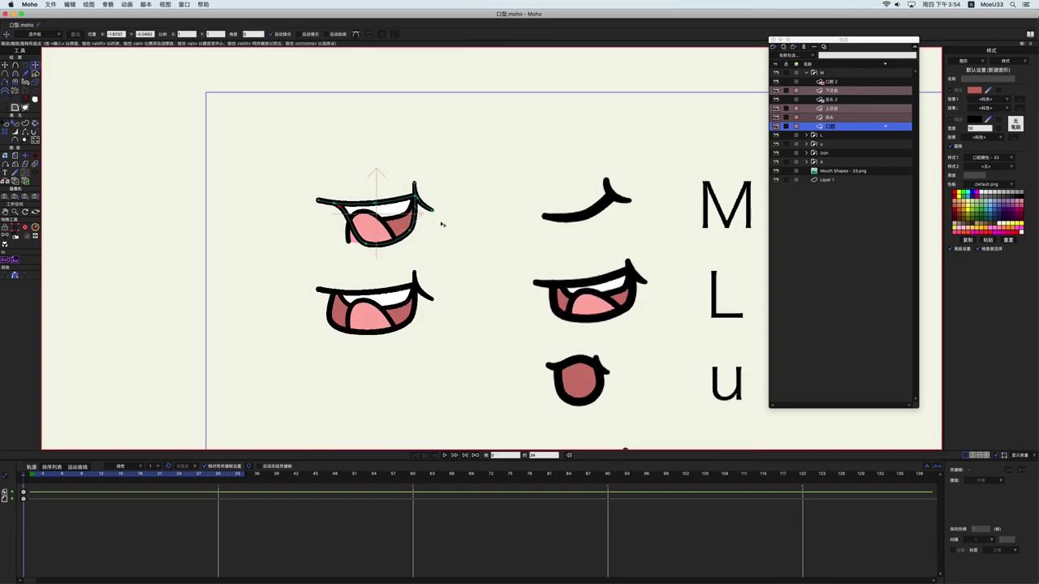
left_click_drag(346, 300, 357, 249)
left_click_drag(402, 282, 412, 242)
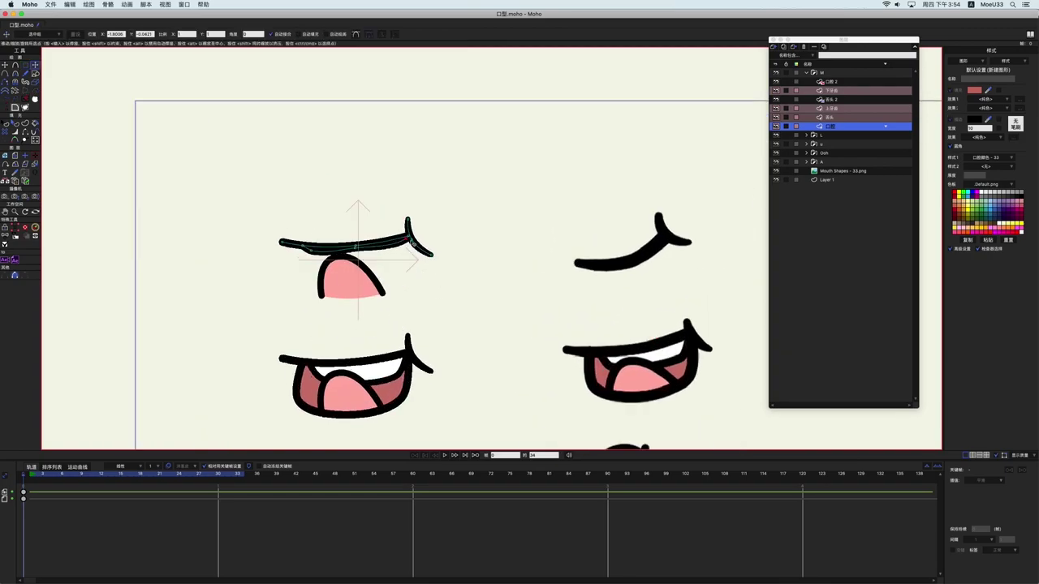
- Select the points of M's closed lip line and bend its middle downward into a smile curve
key("g")
left_click_drag(252, 219, 416, 281)
left_click(14, 99)
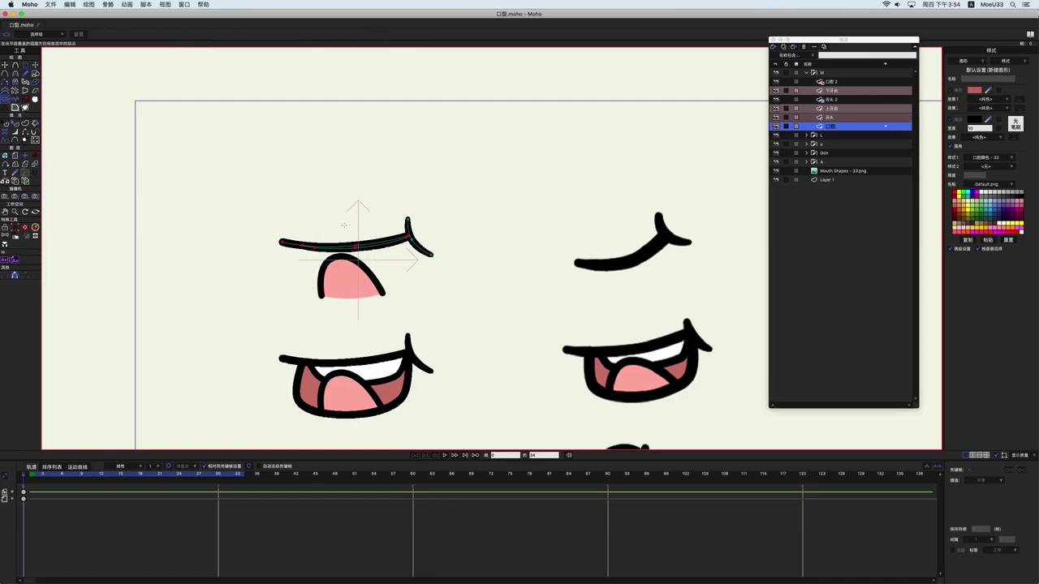
left_click_drag(663, 243, 652, 331)
key("t")
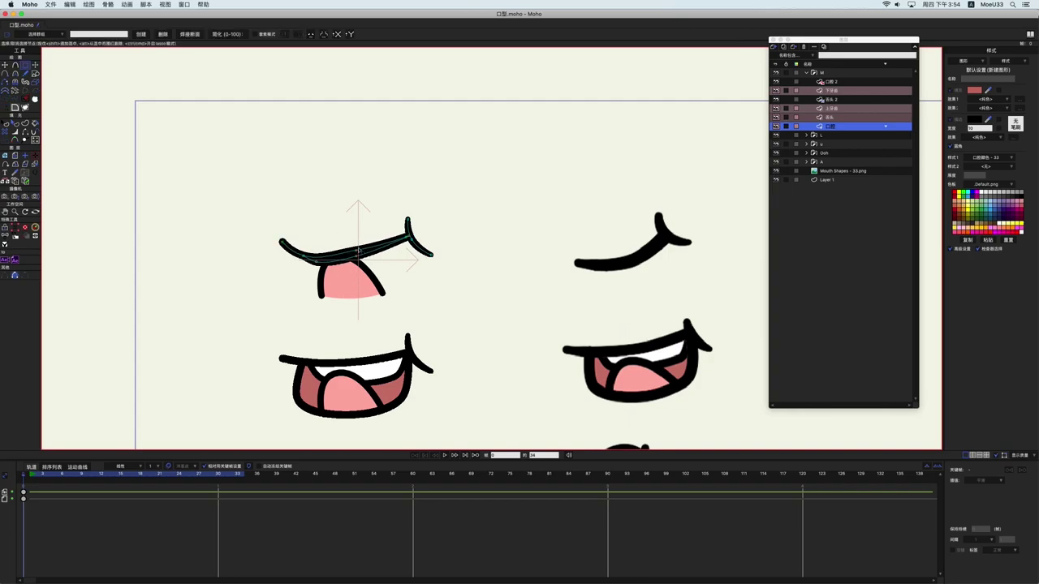
- Reposition the middle and left points of M's lip line and smooth the curvature toward the right corner
scroll(349, 236, "up", 3)
left_click_drag(360, 255, 375, 266)
left_click_drag(305, 277, 312, 275)
scroll(363, 264, "up", 2)
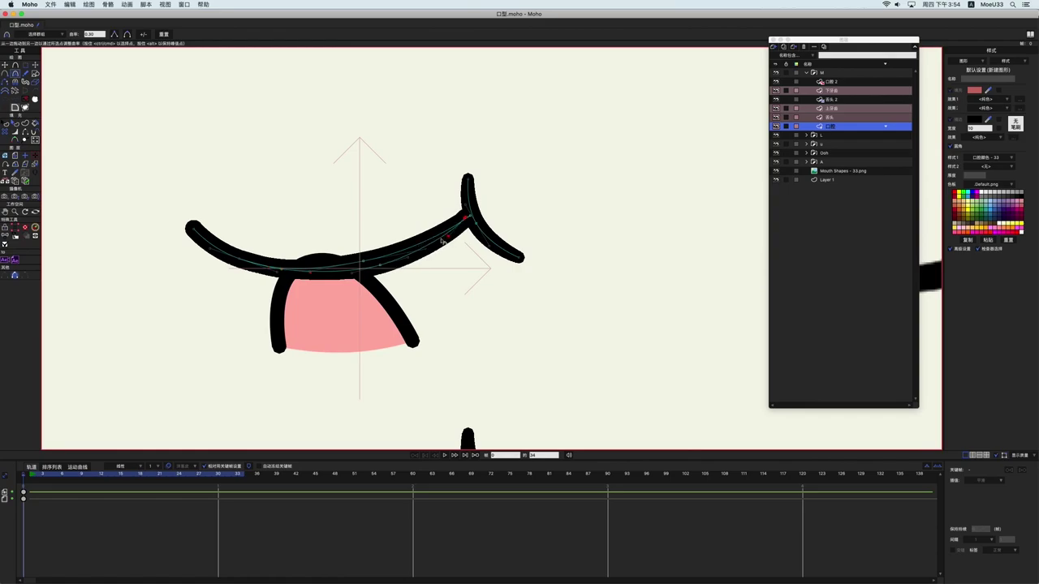
scroll(462, 227, "up", 1)
key("c")
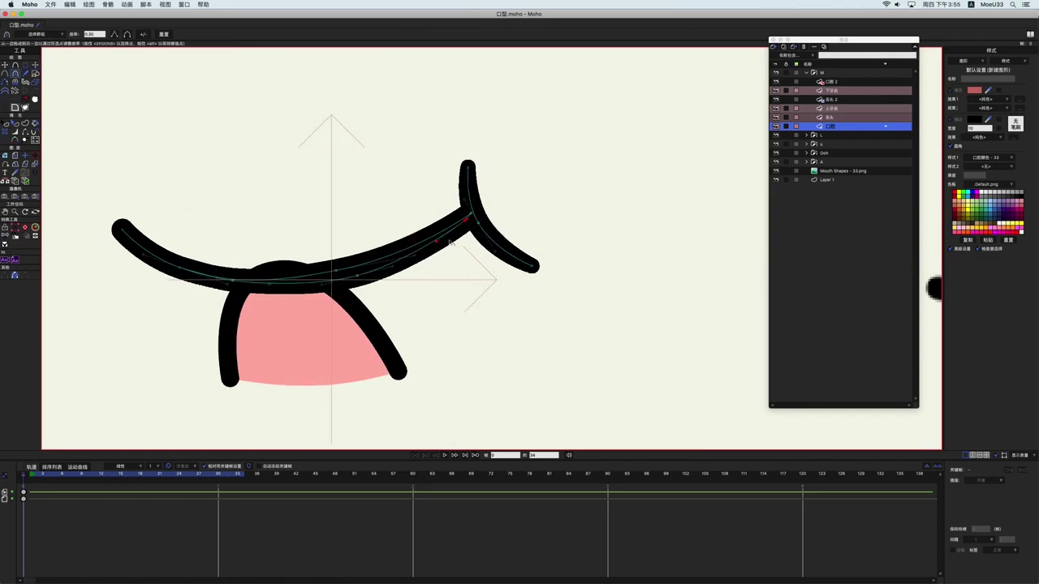
key("t")
scroll(406, 243, "up", 1)
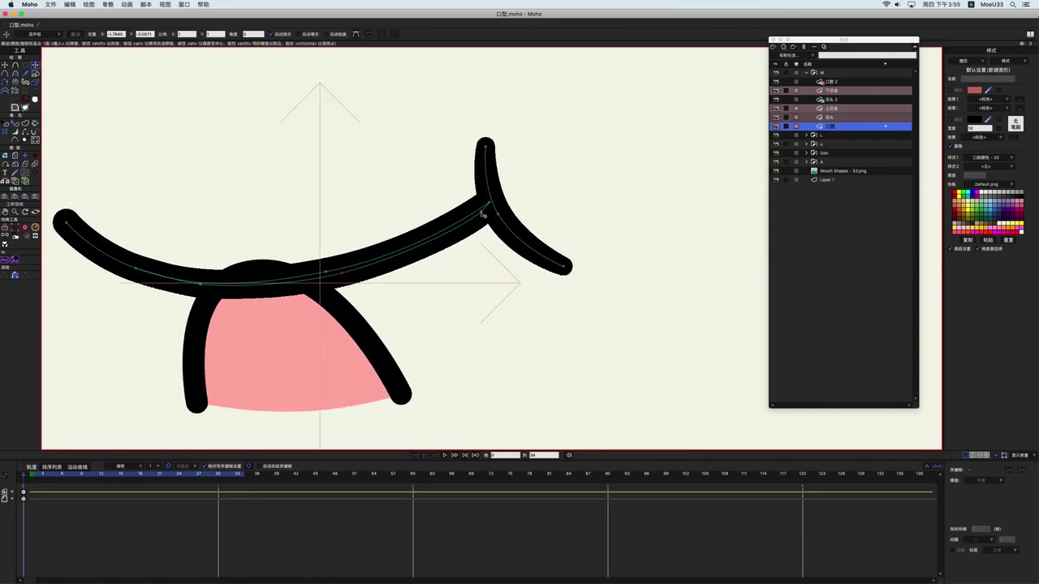
- Bring the lower edge points of M's 口腔 outline closer to the upper edge for an even lip line
key("c")
key("t")
left_click(329, 277)
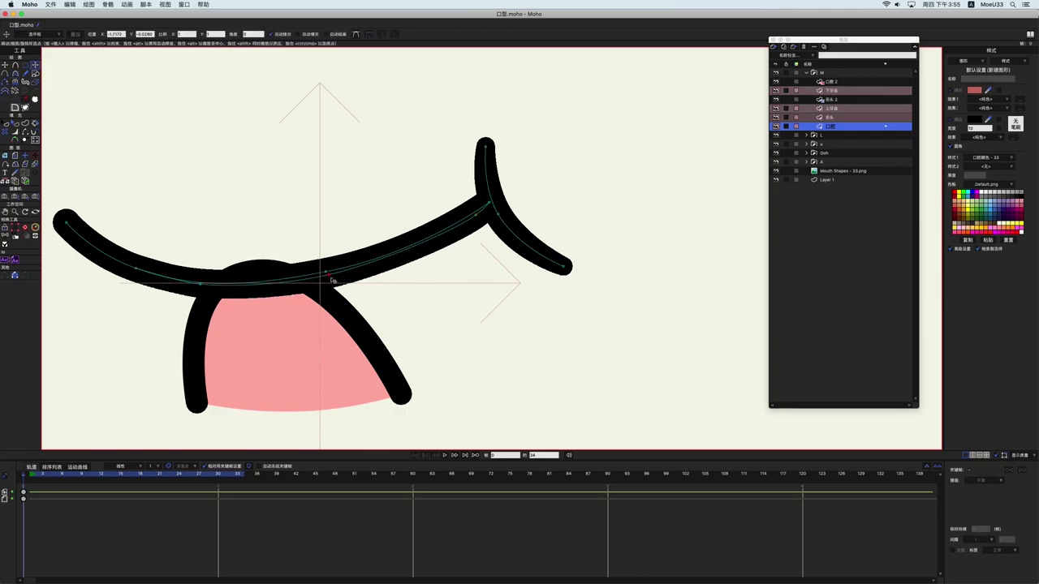
left_click(443, 235)
left_click_drag(368, 343, 414, 348)
left_click_drag(183, 274, 188, 275)
left_click_drag(246, 290, 263, 289)
scroll(445, 311, "down", 1)
scroll(445, 312, "down", 5)
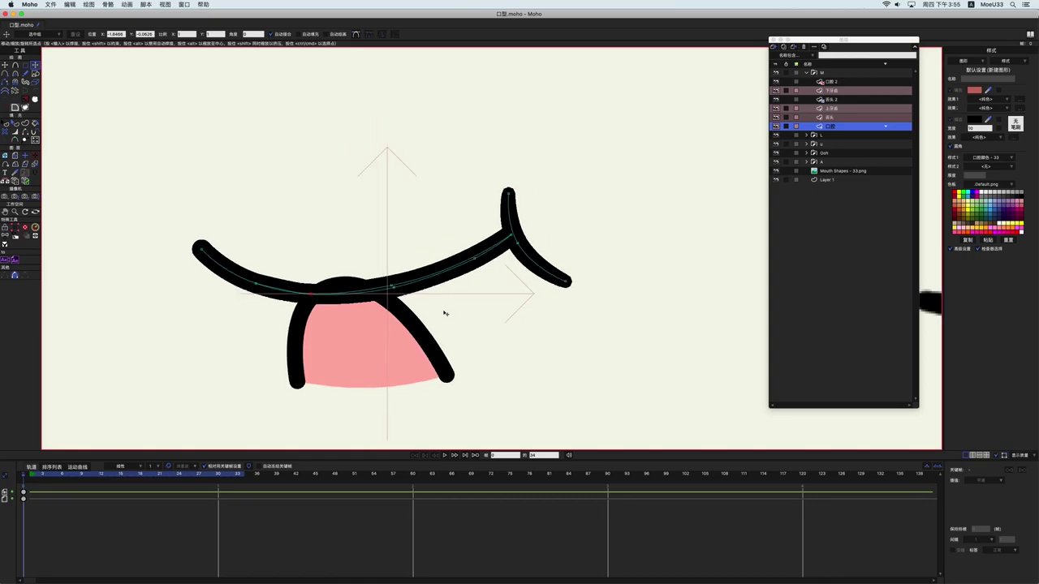
- Shorten M's lip line by moving its left end down and inward, and shift the outline toward the M reference shape
left_click_drag(531, 332, 398, 309)
left_click_drag(188, 256, 195, 269)
left_click(220, 278)
key("g")
left_click(213, 275)
key("t")
left_click_drag(195, 267, 226, 268)
left_click_drag(445, 348, 461, 350)
key("g")
left_click_drag(495, 176, 57, 441)
key("t")
left_click_drag(328, 262, 342, 284)
key("g")
left_click(249, 282)
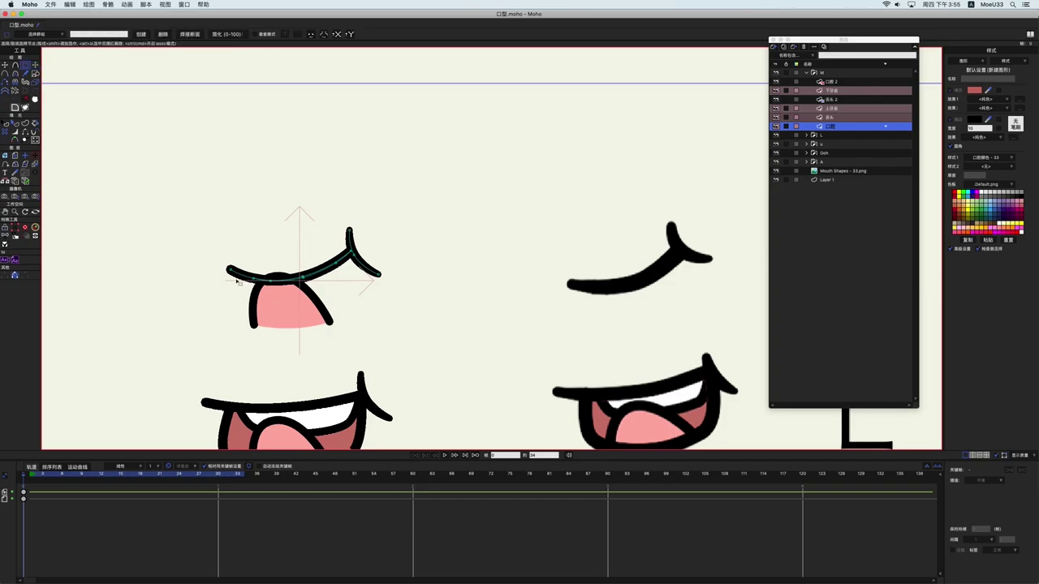
- Pull the left end of M's lip line further inward and adjust the neighbouring lower edge points
left_click_drag(189, 245, 310, 286)
key("t")
left_click_drag(232, 275, 245, 273)
key("g")
left_click_drag(325, 306, 325, 306)
key("t")
left_click_drag(303, 277, 341, 269)
- Adjust the line width and point position where M's lip line meets the right corner crease, and refine the middle curve
scroll(336, 258, "up", 2)
key("w")
scroll(345, 266, "up", 2)
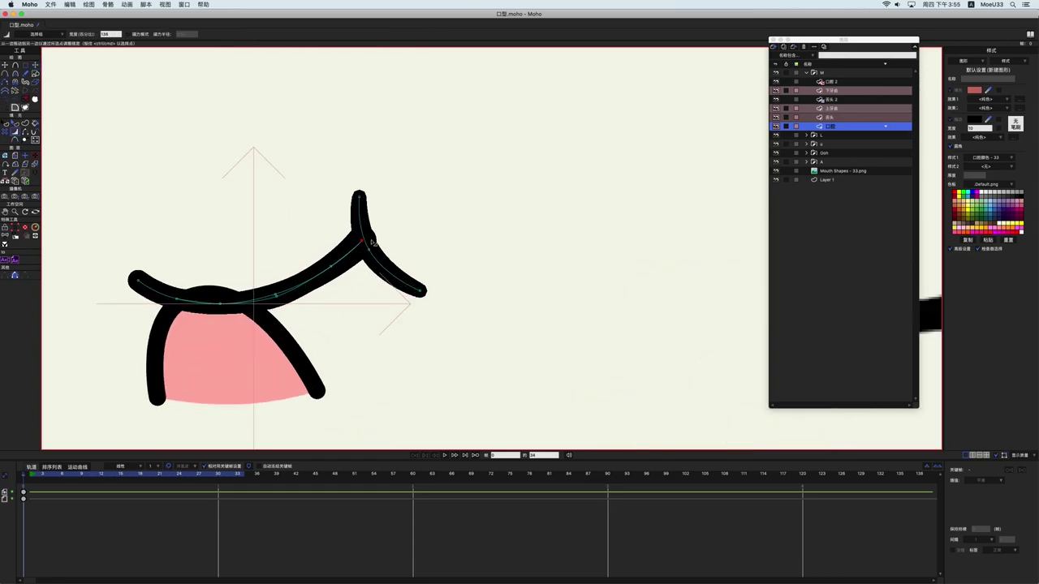
key("t")
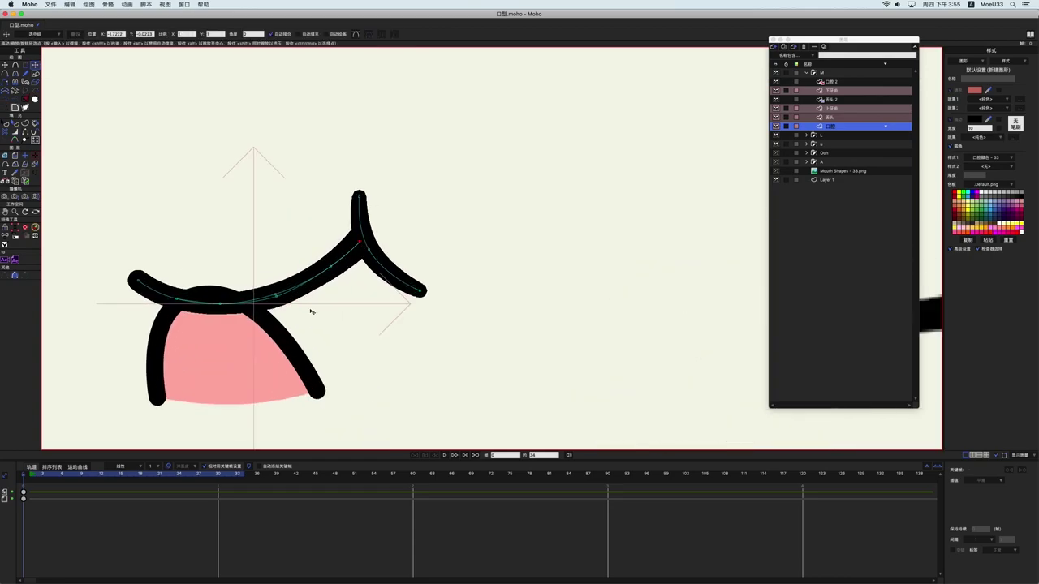
left_click_drag(276, 297, 278, 295)
key("c")
key("t")
scroll(283, 295, "down", 5)
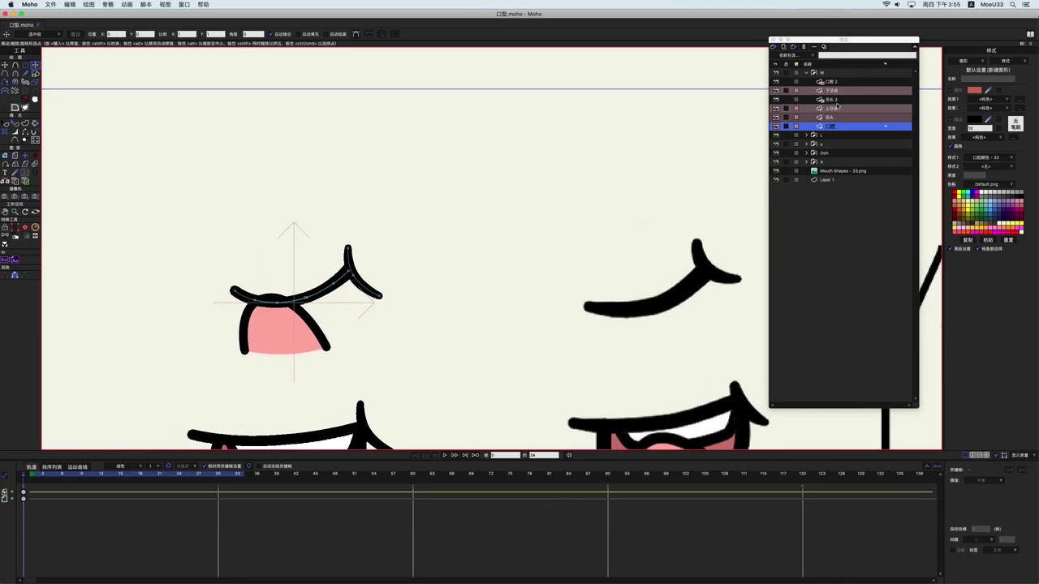
- Shorten M's right corner crease by moving its two end points inward and raising the outer one
left_click_drag(358, 299, 357, 273)
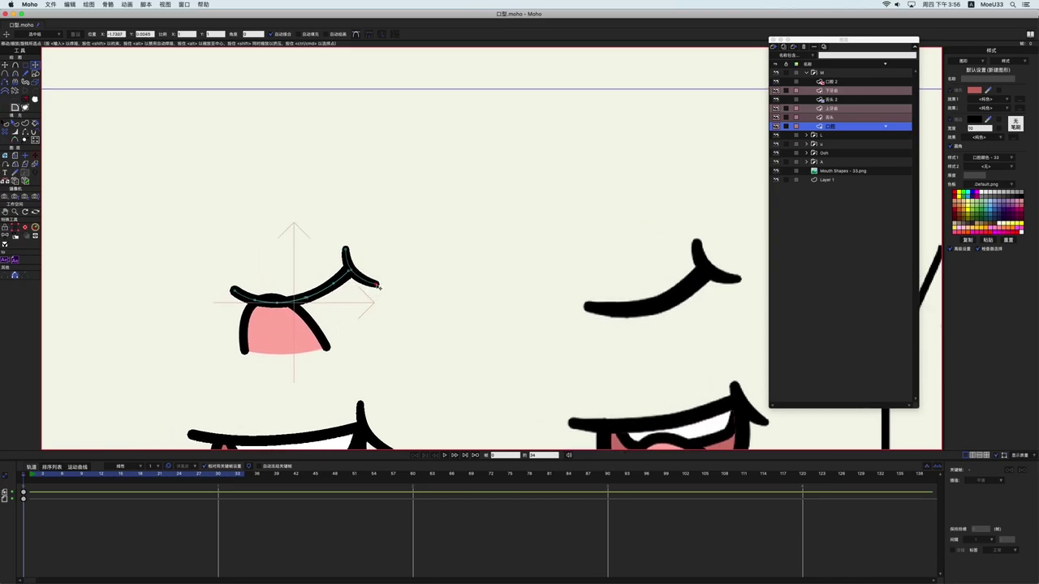
scroll(506, 328, "down", 2)
left_click_drag(220, 271, 285, 310)
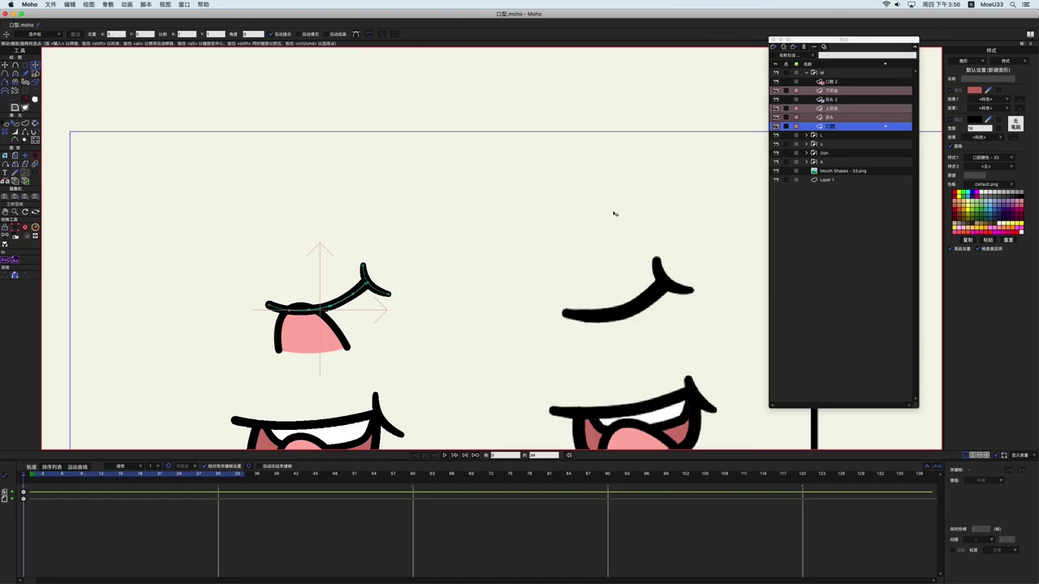
left_click_drag(693, 208, 692, 216)
- Select all points of the M group's 上牙齿 shape, shrink it, and move it above the closed lips
left_click(839, 109)
key("super+a")
key("super+a")
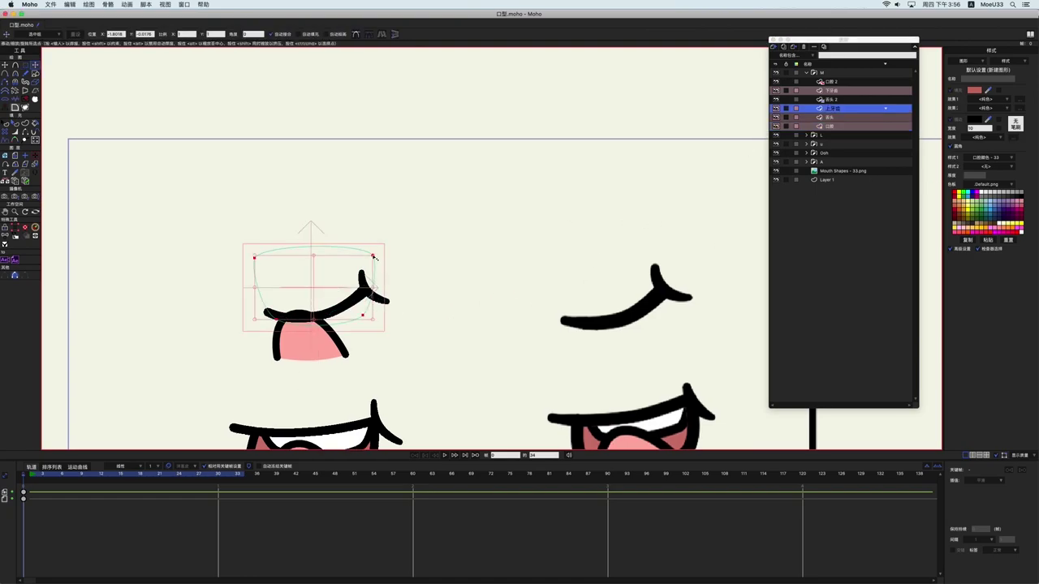
left_click_drag(374, 258, 370, 274)
left_click_drag(301, 306, 297, 265)
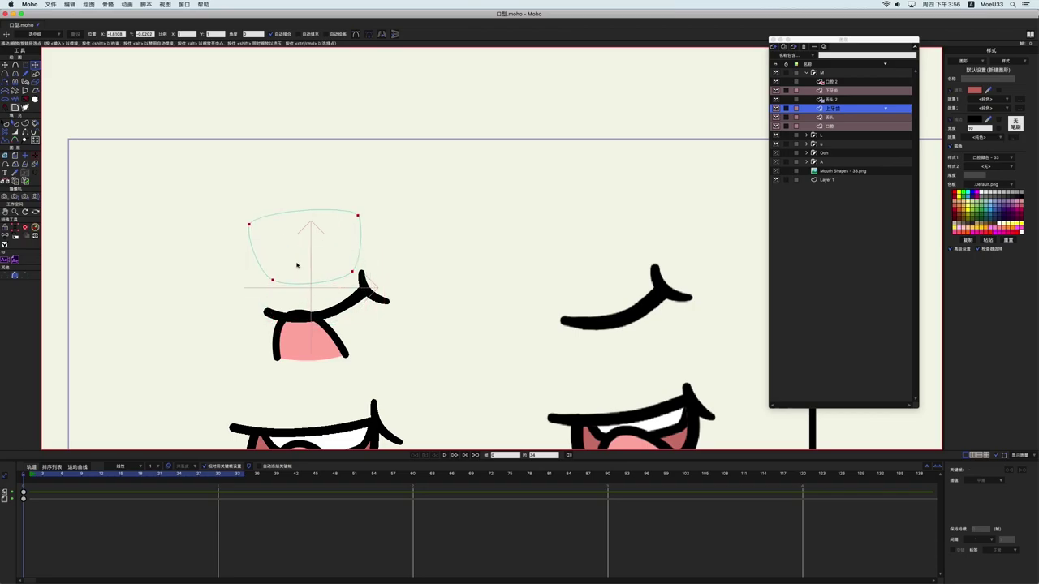
- Adjust the corner points of the M group's 下牙齿 shape beneath the closed mouth
left_click(835, 92)
left_click_drag(424, 346, 357, 352)
left_click(276, 406)
left_click_drag(274, 407, 270, 379)
left_click_drag(337, 381, 329, 380)
left_click_drag(334, 380, 332, 375)
left_click_drag(268, 386, 275, 388)
- Try to move the M group's whole 舌头 shape up toward the lip line
left_click(837, 121)
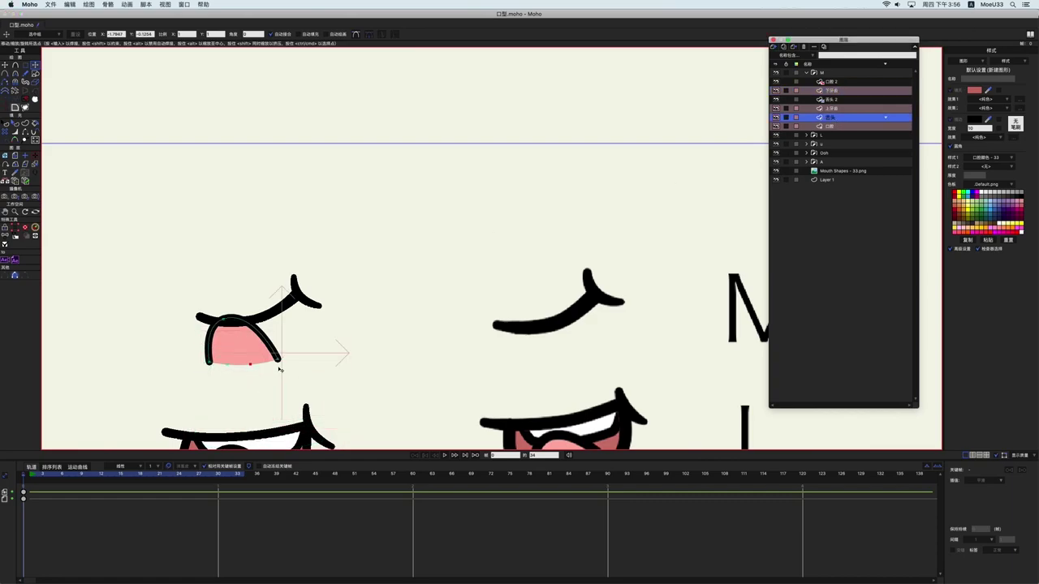
left_click_drag(318, 349, 591, 131)
left_click_drag(701, 253, 775, 217)
left_click_drag(236, 338, 503, 336)
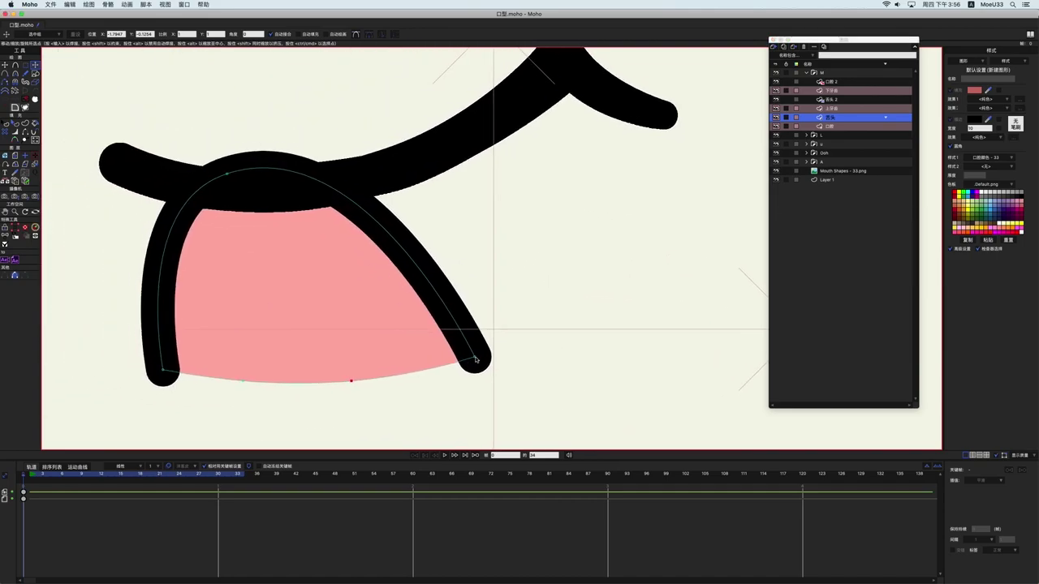
key("super+a")
left_click_drag(501, 372, 519, 264)
key("super+z")
scroll(603, 234, "down", 2)
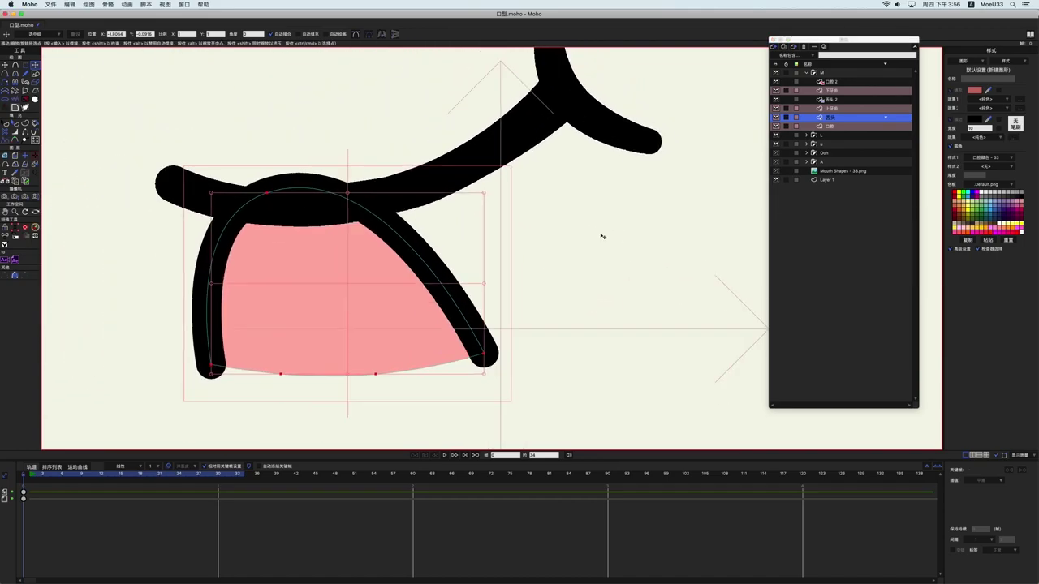
left_click(844, 92)
left_click(837, 109)
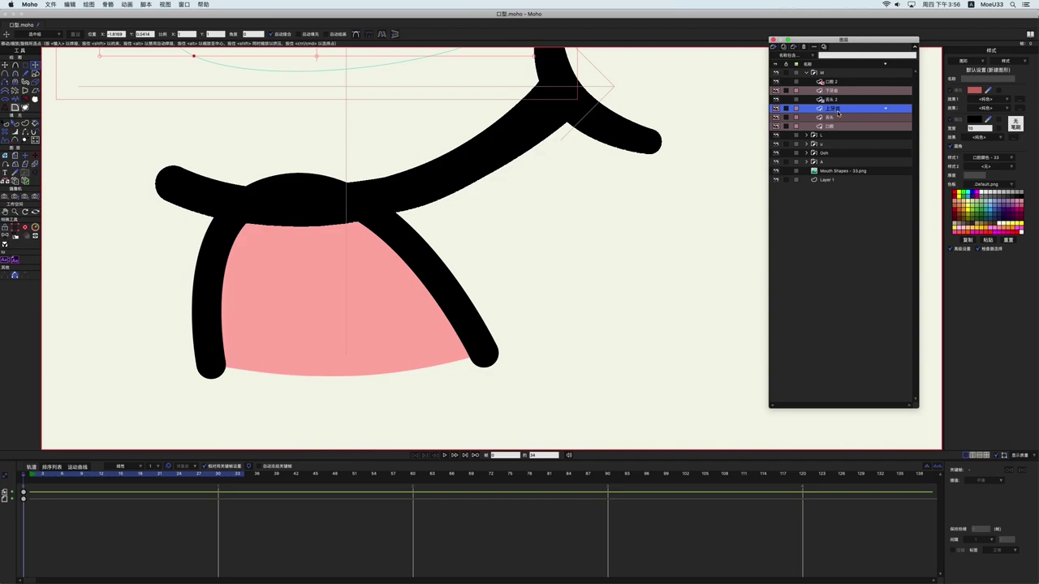
- Move the M group's 舌头 points one by one into the lip line so the black stroke hides the tongue
left_click(839, 117)
left_click(485, 357)
left_click_drag(485, 357, 550, 114)
left_click_drag(379, 376, 493, 155)
left_click_drag(281, 374, 375, 204)
mouse_move(215, 367)
left_mouse_down()
mouse_move(267, 181)
mouse_move(273, 206)
left_mouse_up()
left_click_drag(410, 196, 422, 188)
left_click_drag(528, 164, 526, 243)
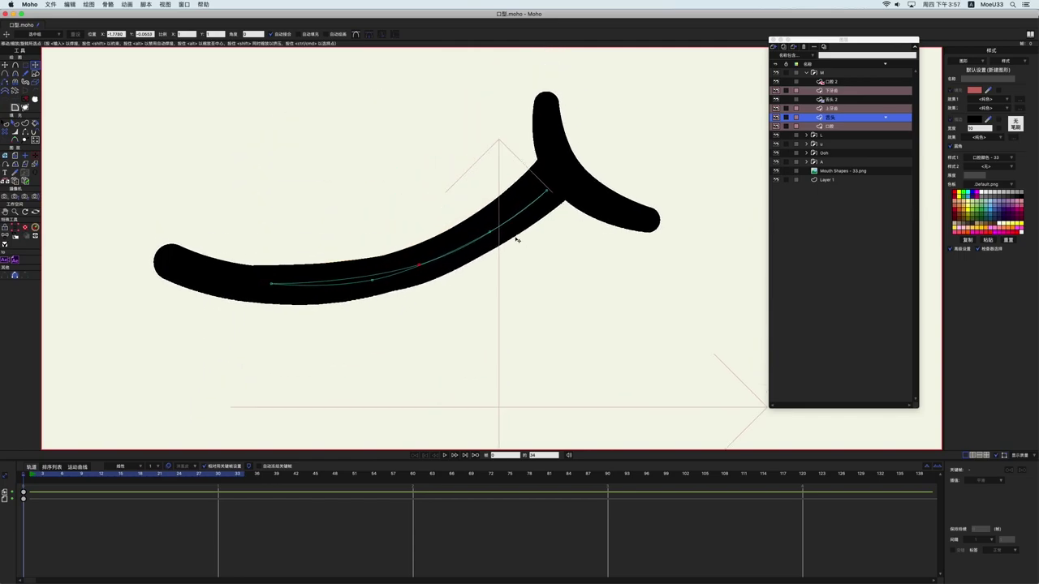
- Fine-tune the hidden M tongue's points and curvature so it follows the inside of the lip line
left_click_drag(380, 288, 359, 285)
left_click_drag(493, 232, 507, 222)
left_click_drag(421, 272, 419, 268)
key("c")
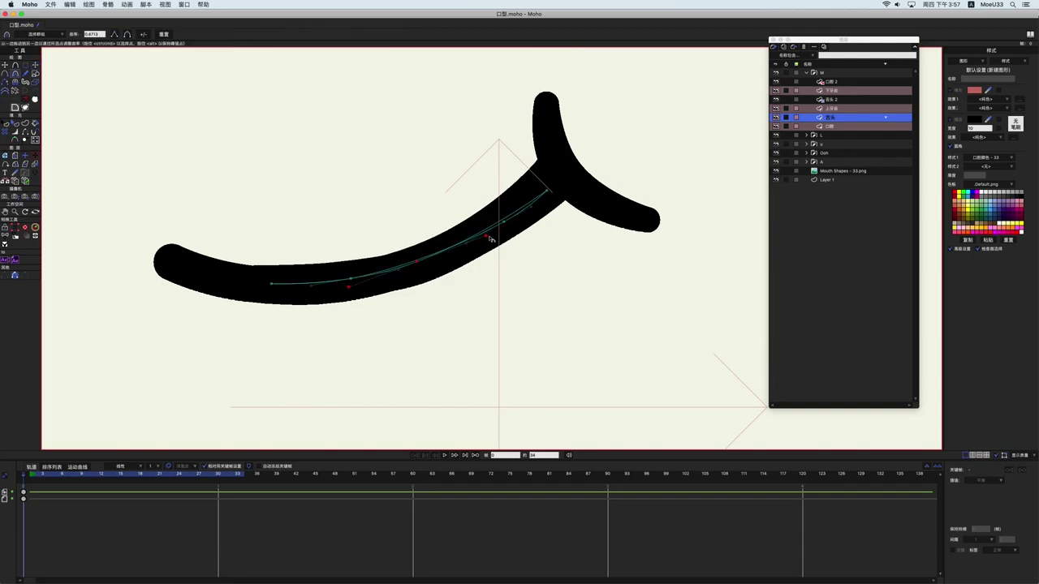
key("t")
key("w")
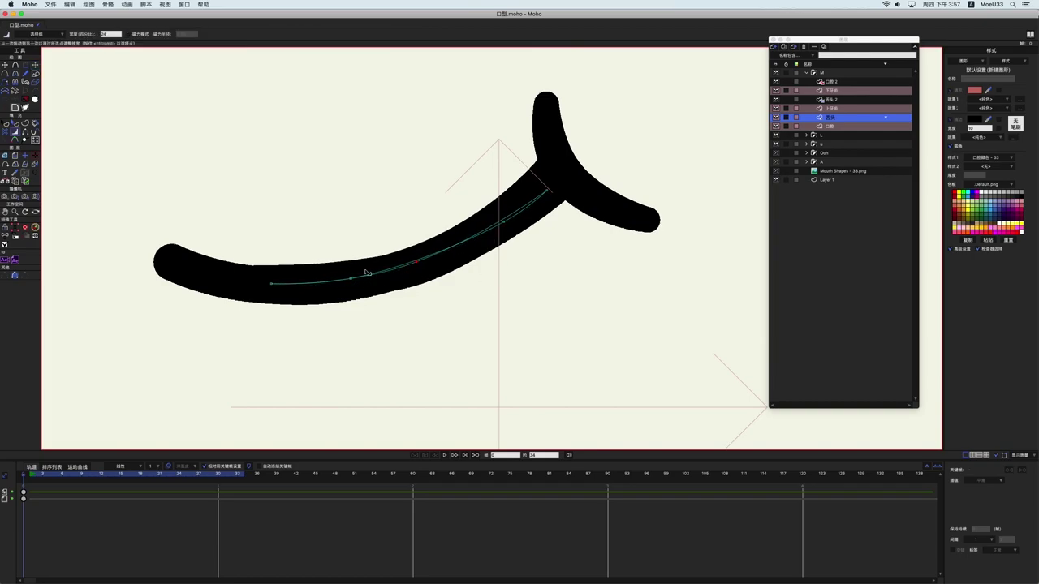
key("t")
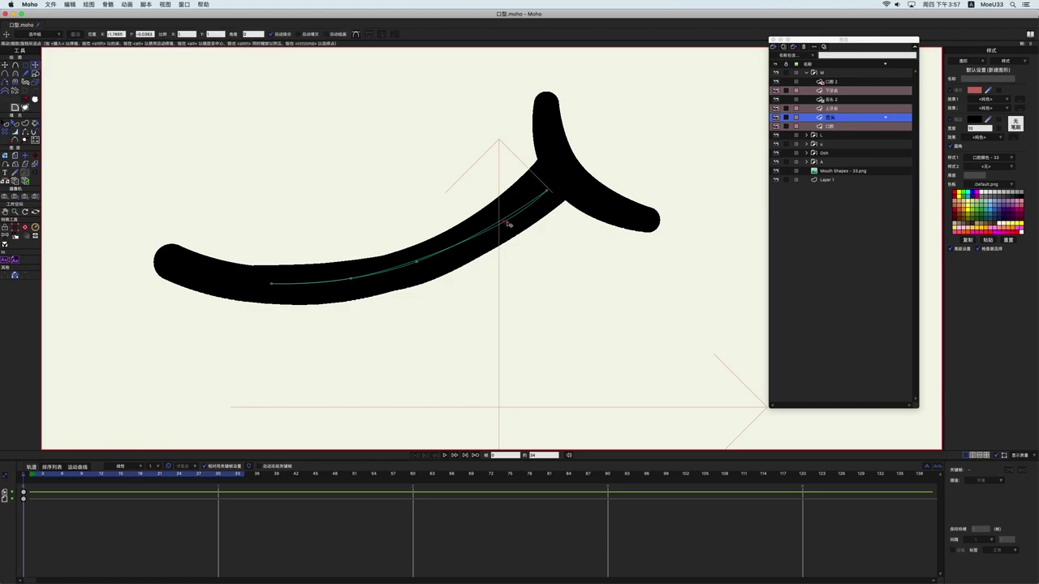
left_click_drag(352, 281, 363, 282)
- Adjust the middle lower point and curvature of M's 口腔 outline to smooth the lip line's underside
left_click(778, 116)
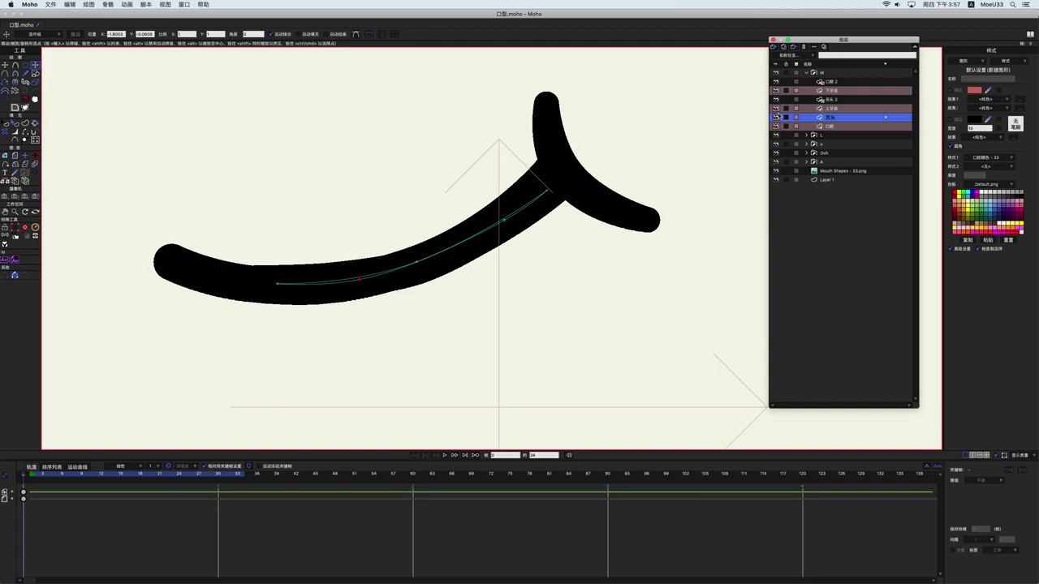
left_click(789, 127)
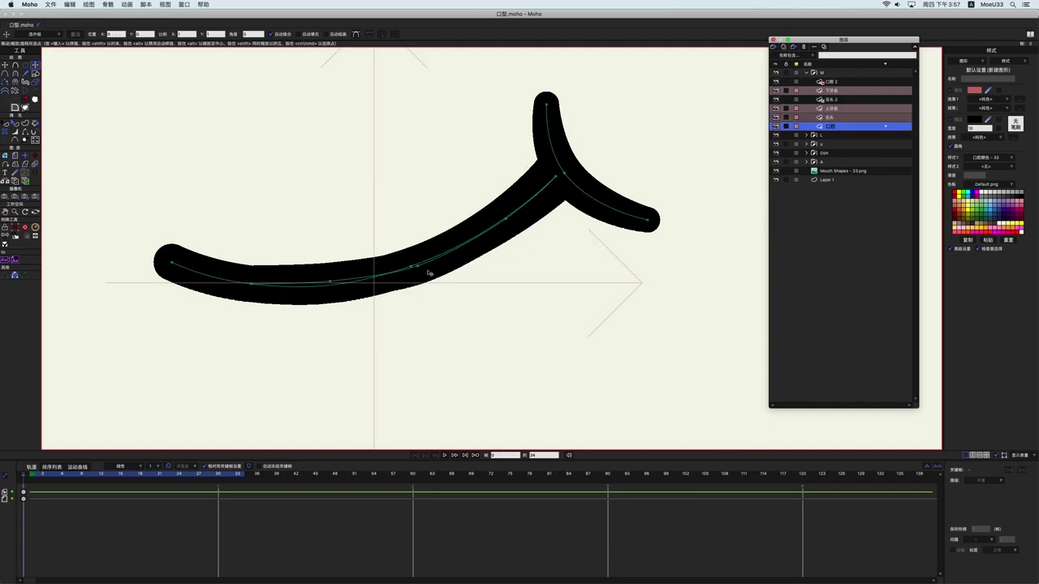
left_click(420, 267)
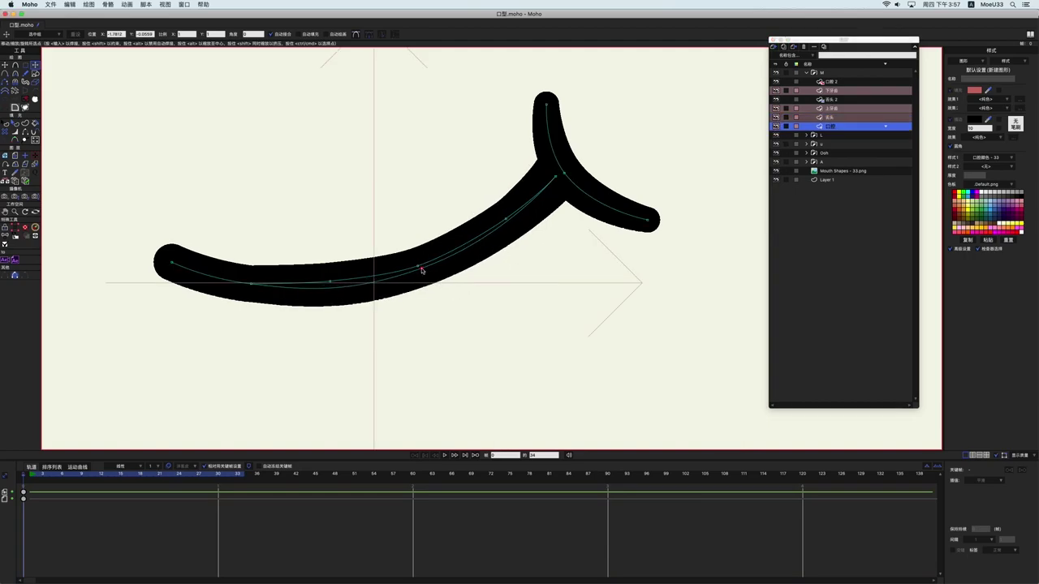
key("c")
left_click_drag(509, 244, 477, 245)
key("t")
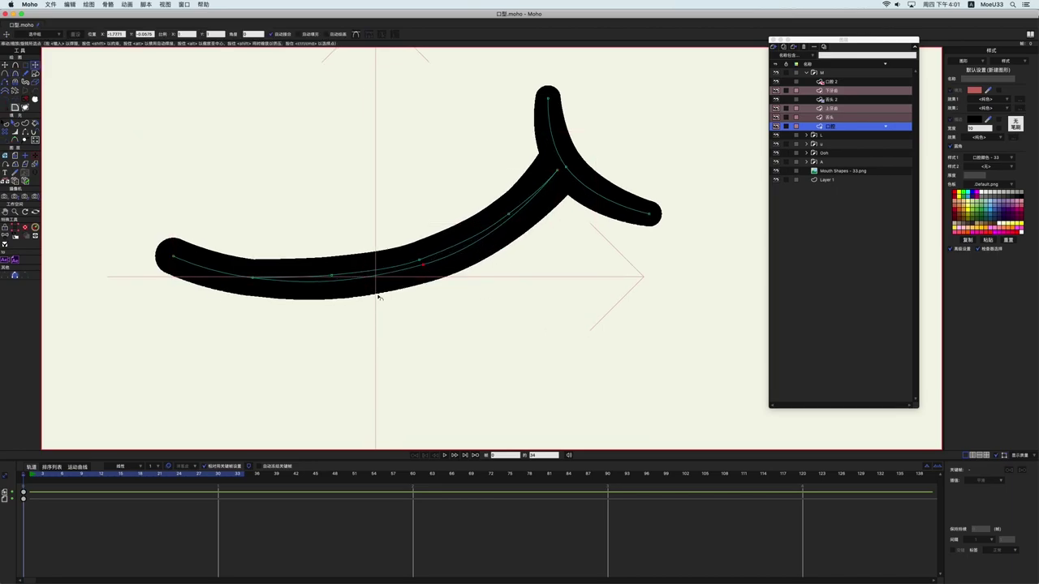
key("c")
left_click_drag(481, 241, 481, 242)
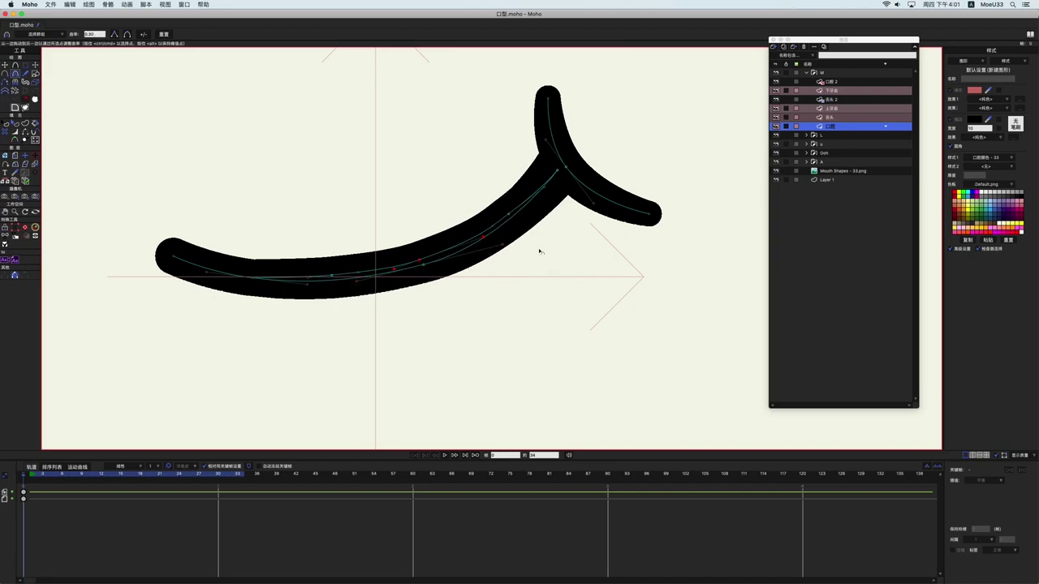
- Inspect the M group's teeth layers and nudge the 上牙齿 points above the lip line
scroll(541, 250, "down", 6)
left_click_drag(649, 206, 619, 238)
scroll(619, 239, "down", 1)
left_click_drag(748, 166, 738, 105)
left_click(825, 74)
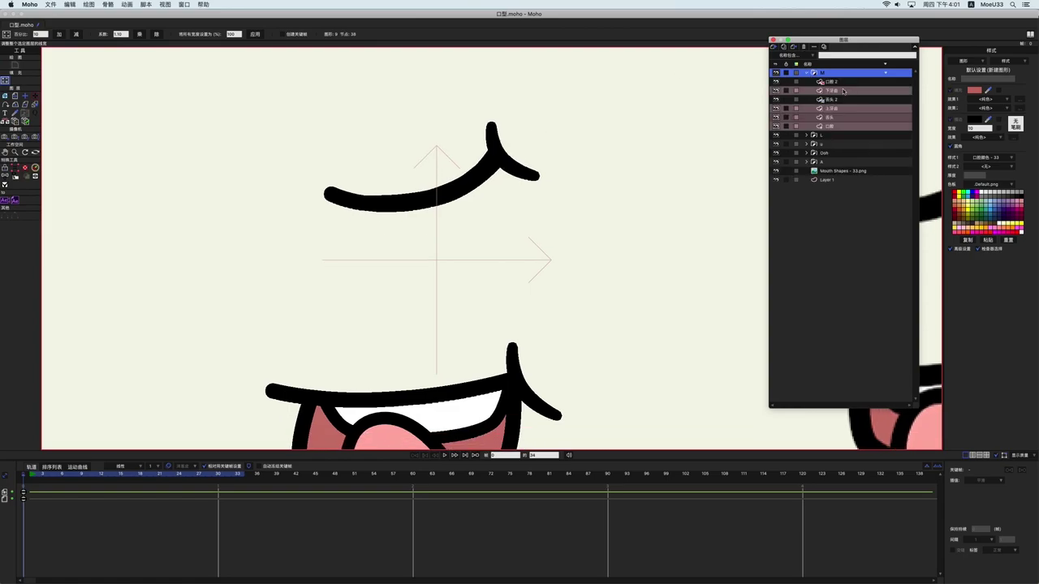
left_click(842, 90)
left_click(841, 110)
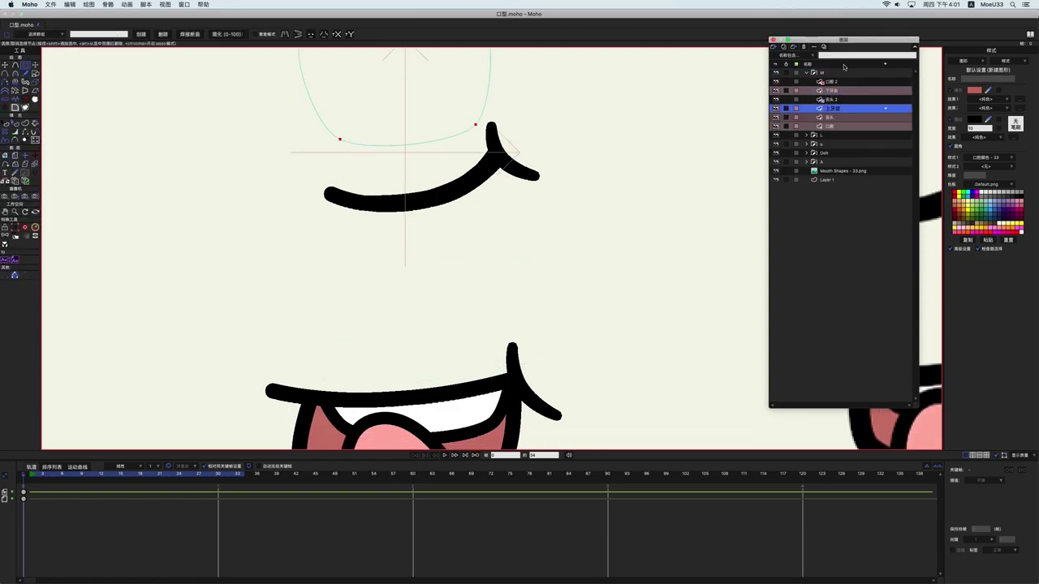
key("t")
left_click_drag(441, 102, 450, 100)
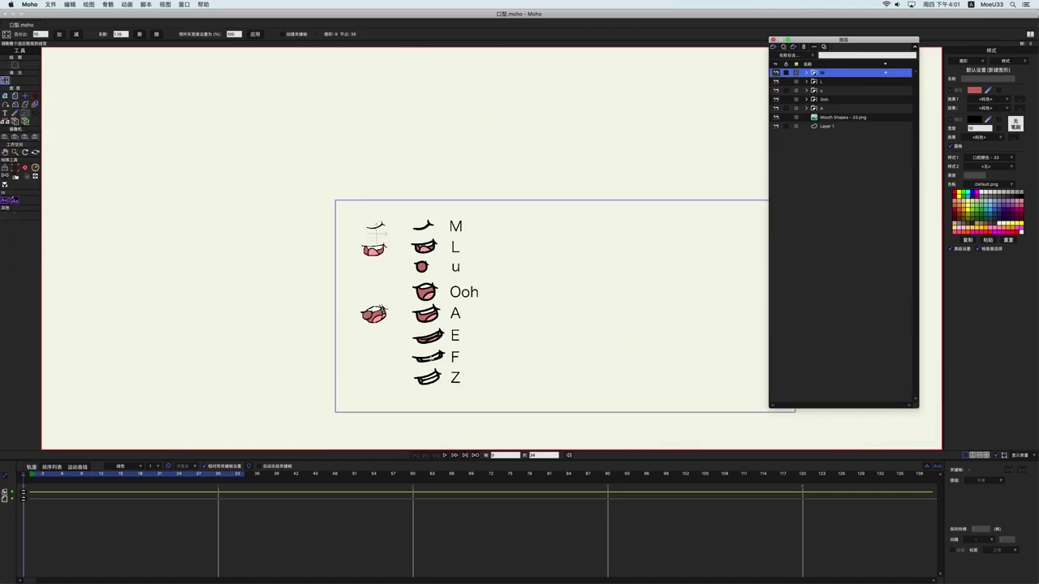
- Reset the positions of the M, L and u groups so they overlap the A and Ooh mouths
scroll(433, 358, "up", 5)
key("m")
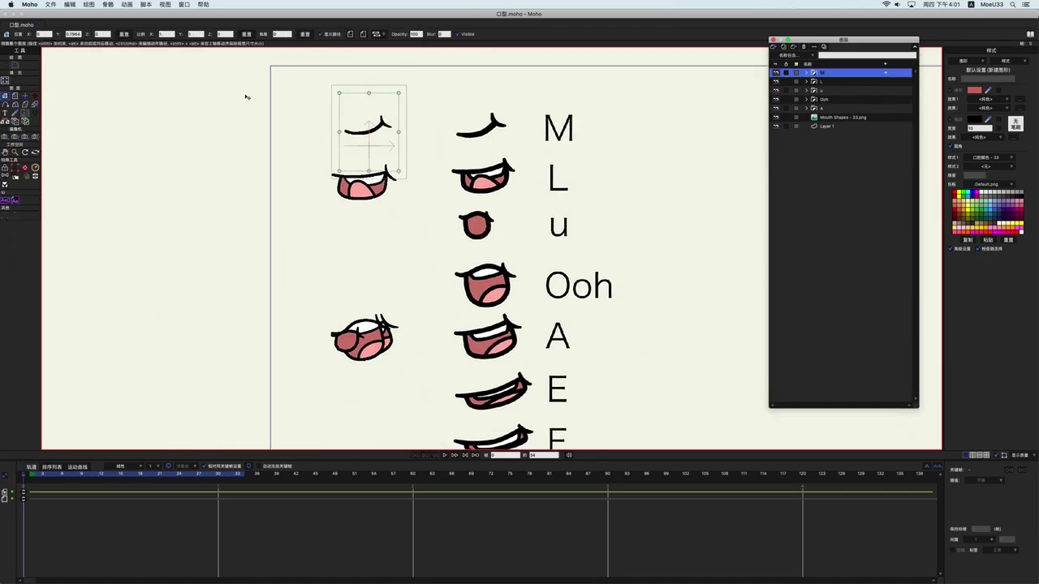
left_click(124, 34)
left_click(824, 90, "shift")
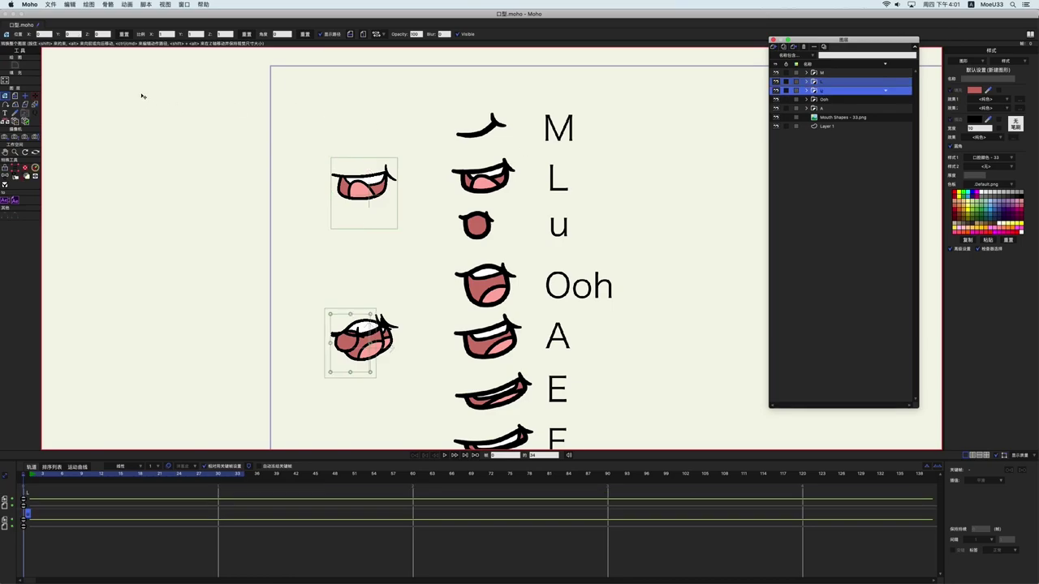
left_click(844, 72)
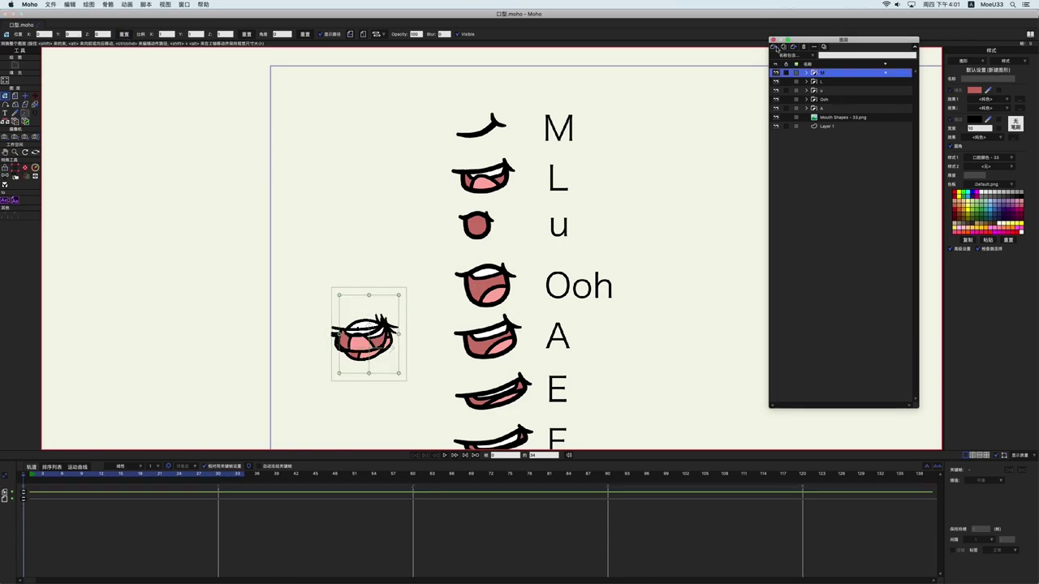
- Create a new switch layer and move the M, L, u, Ooh and A groups into it
left_click(773, 46)
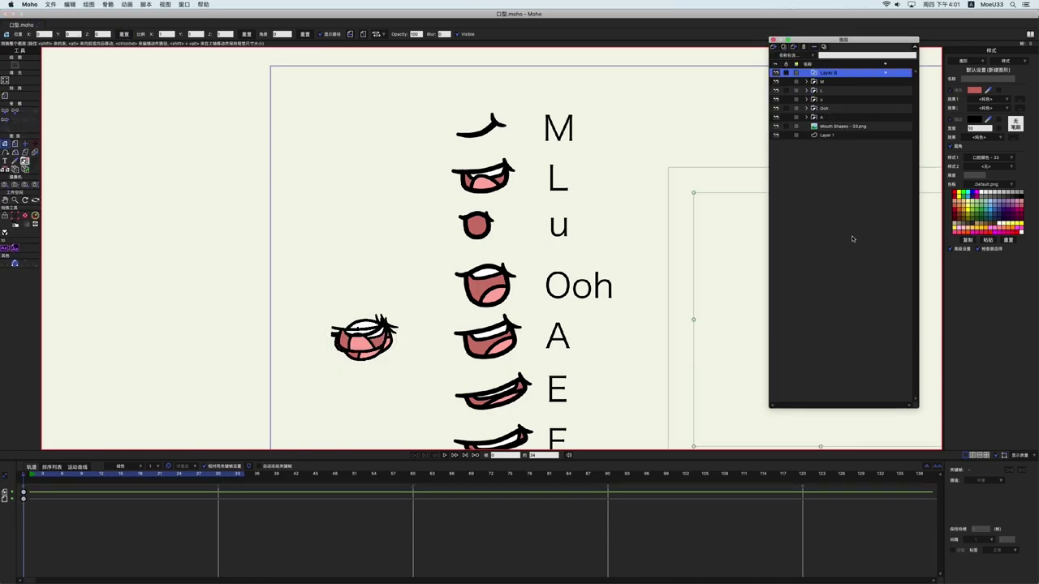
left_click(828, 83)
left_click(827, 116, "shift")
left_click_drag(827, 86, 832, 74)
- Enable sub-layer interpolation in the switch layer's settings and place the layer's origin at the centre of the mouth
double_click(838, 74)
left_click(785, 121)
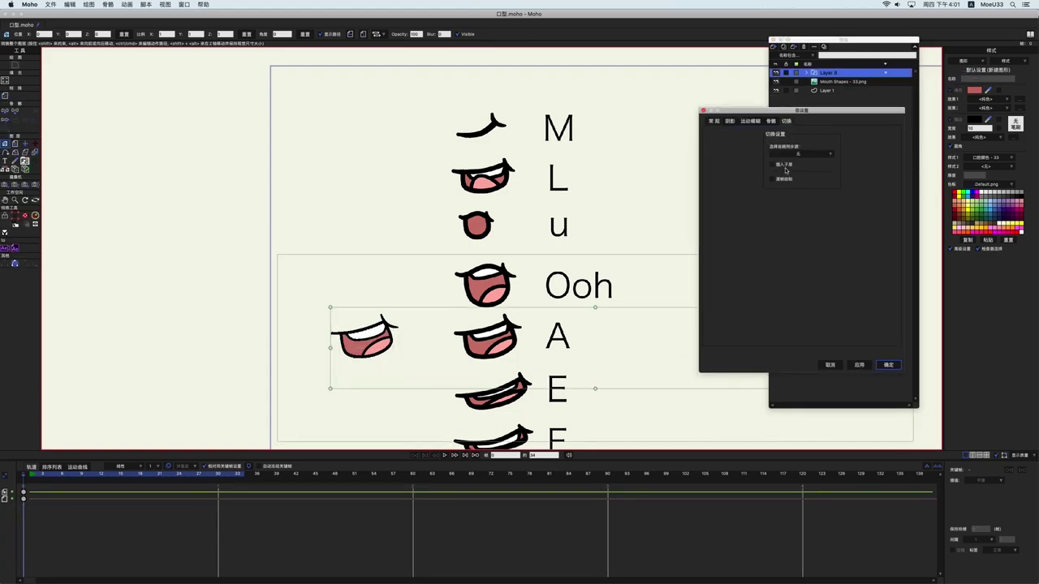
left_click(888, 365)
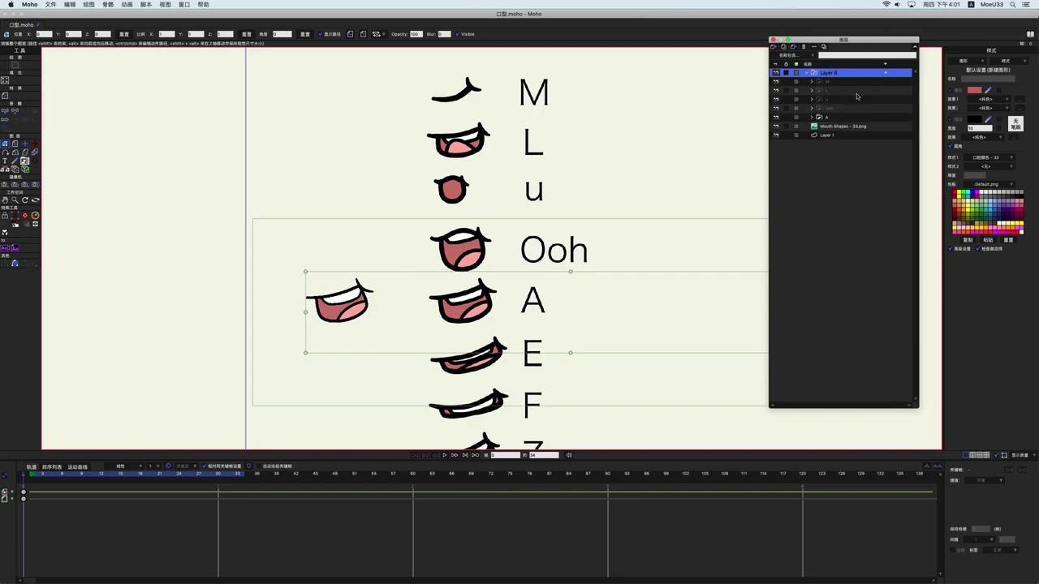
left_click_drag(833, 43, 854, 31)
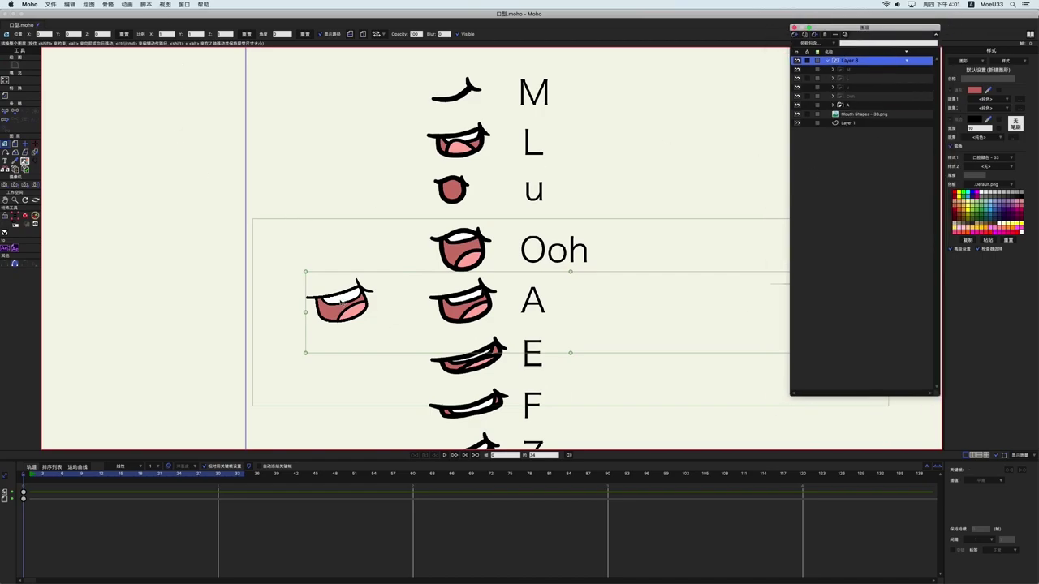
key("0")
left_click(340, 301)
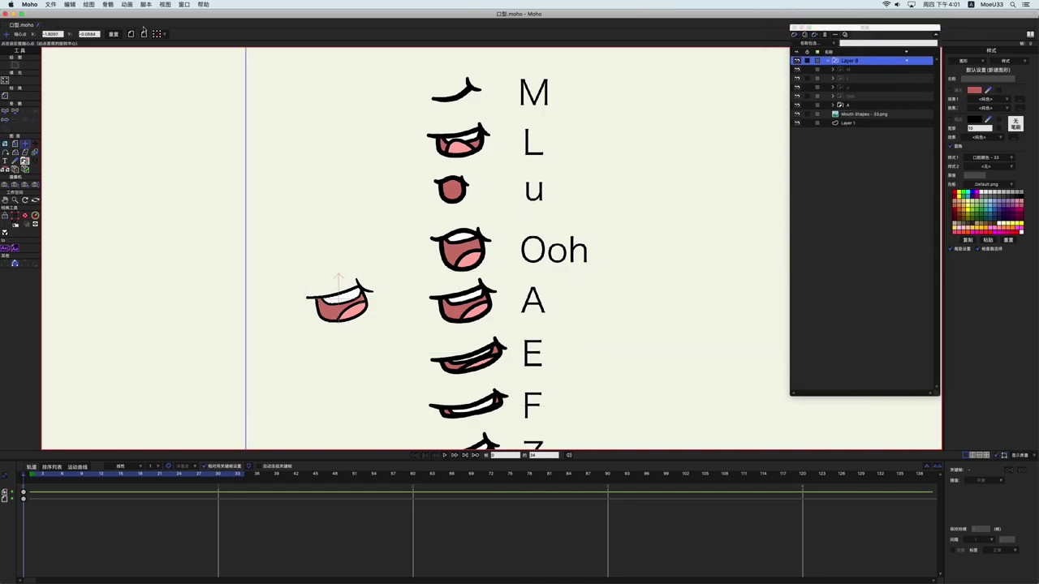
- Open the switch selection window beside the mouth and key Ooh at frame 1 and u at frame 6
left_click(184, 4)
left_click(213, 141)
left_click_drag(590, 36, 178, 257)
left_click(137, 354)
left_click(62, 474)
left_click(164, 353)
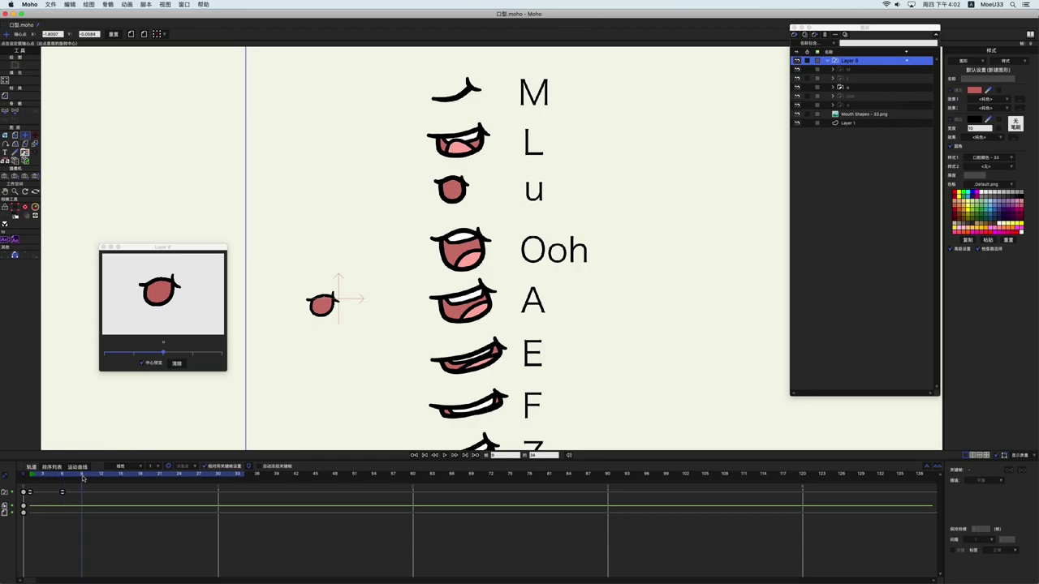
- Key the L mouth at frame 14, M at frame 18, A at frame 25 and u at frame 30
left_click(193, 354)
left_click(140, 474)
left_click(222, 354)
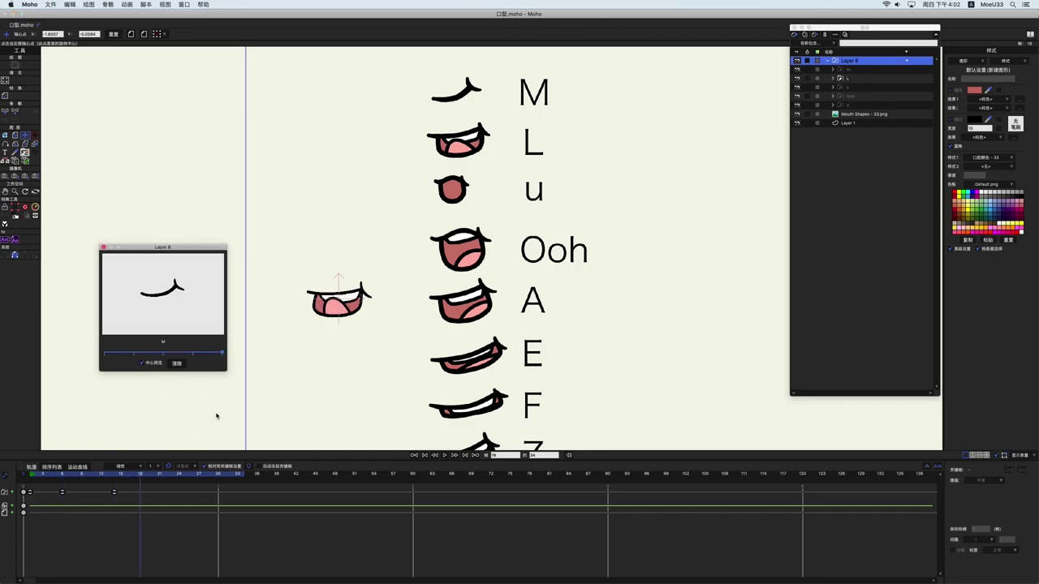
left_click(186, 474)
left_click(134, 355)
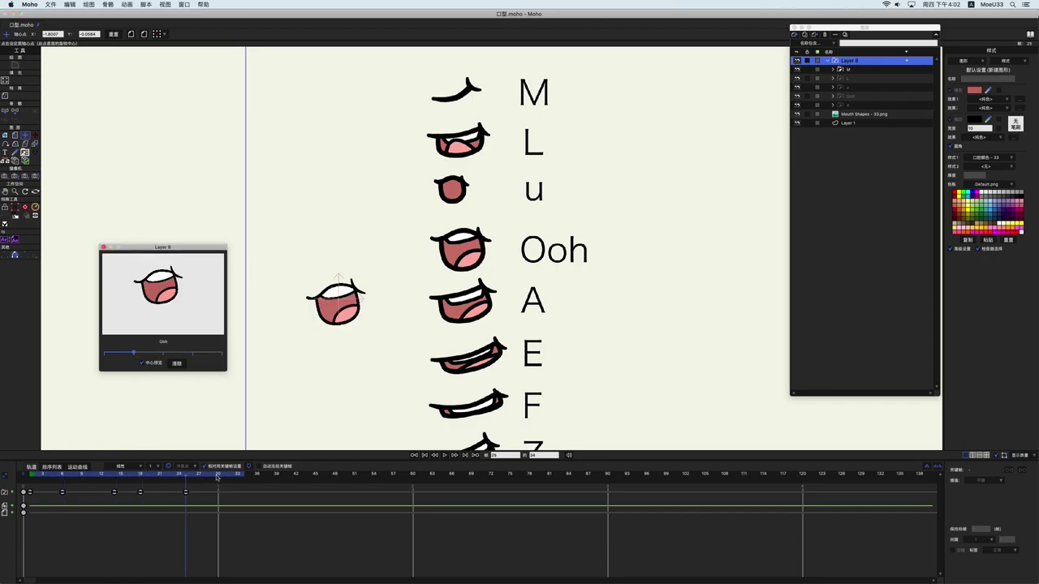
left_click(108, 355)
left_click(217, 474)
left_click(164, 354)
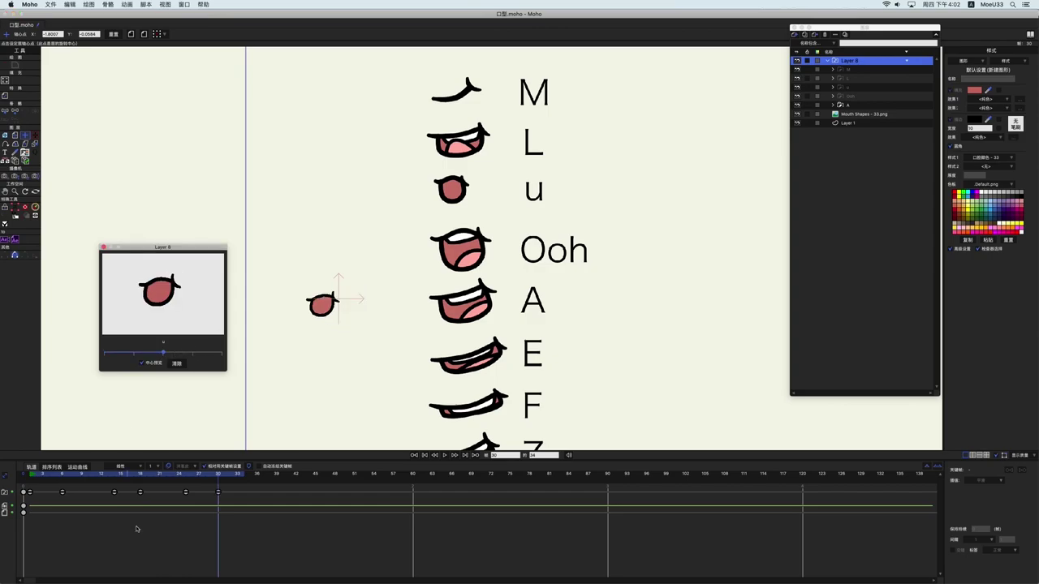
- Compress all switch keyframes so the last one lands on frame 25 and change their interpolation mode
key("space")
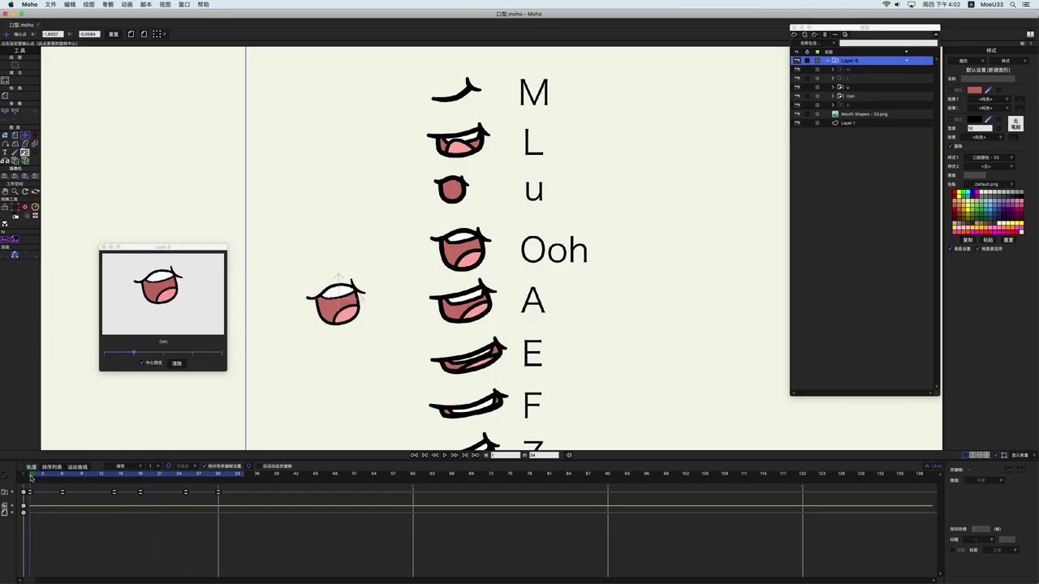
key("space")
left_click_drag(251, 508, 26, 488)
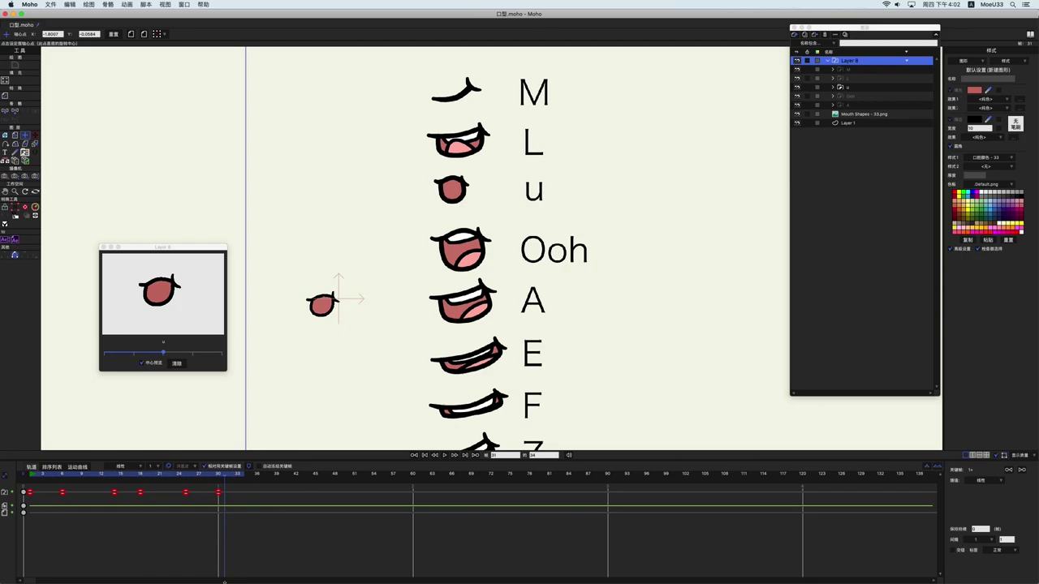
left_click(30, 474)
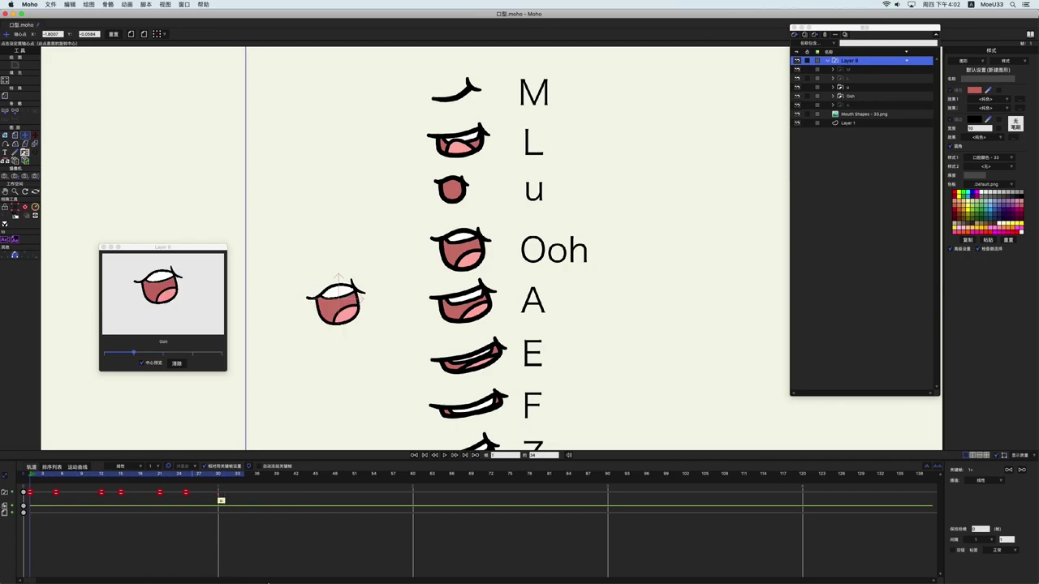
key("space")
key("space")
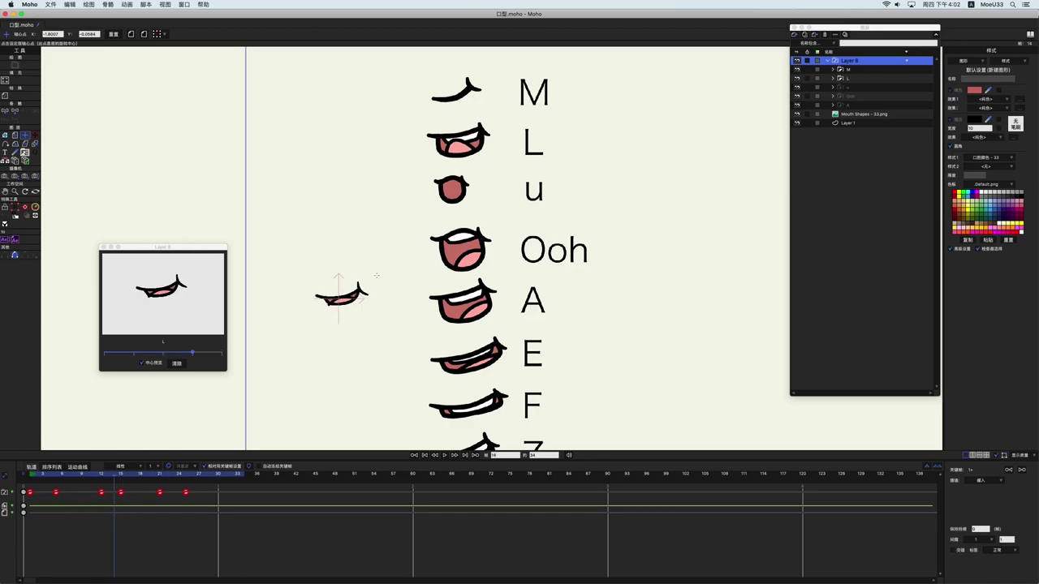
- At frame 0, reposition the M group's 舌头 points along the inside of the lip line to improve its morphing
scroll(342, 297, "up", 8)
left_click_drag(76, 476, 24, 481)
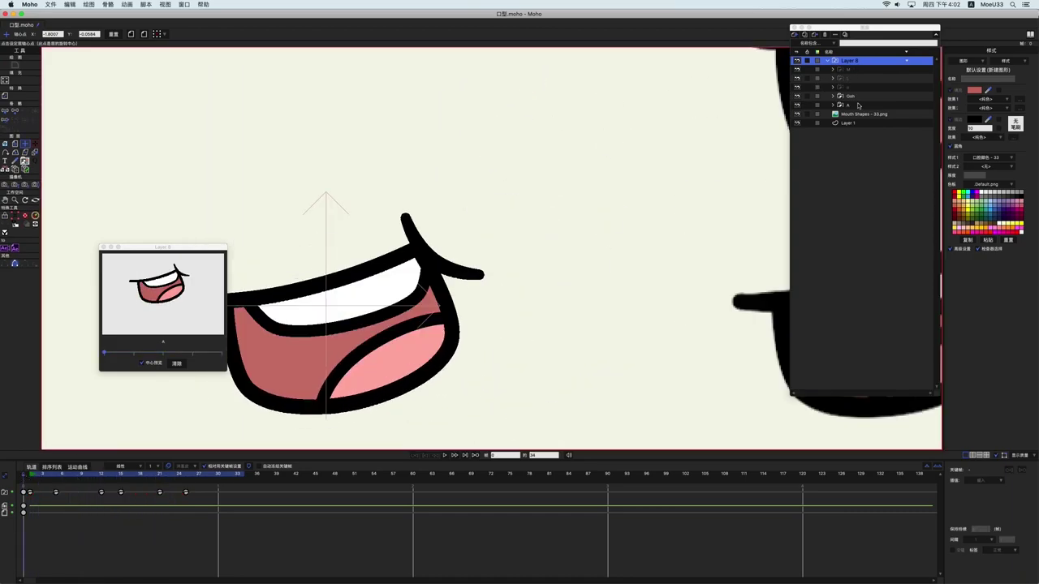
left_click(854, 71)
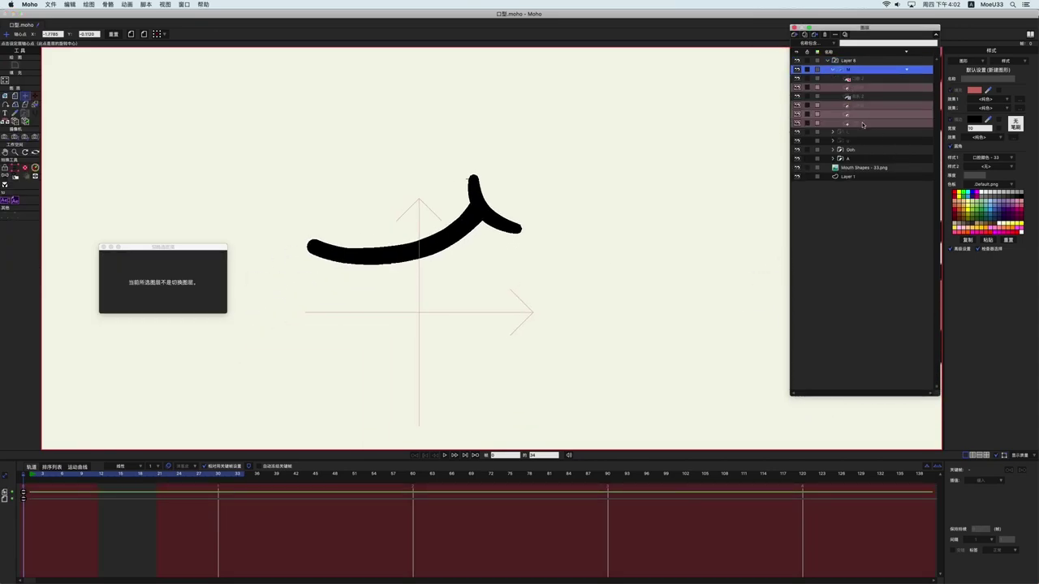
left_click(863, 124)
left_click(804, 114)
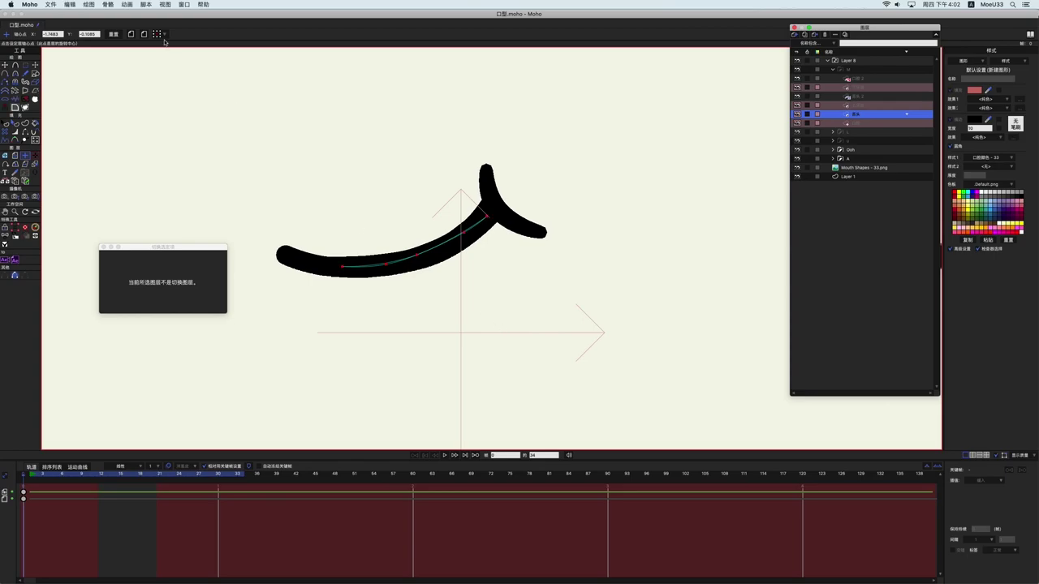
key("w")
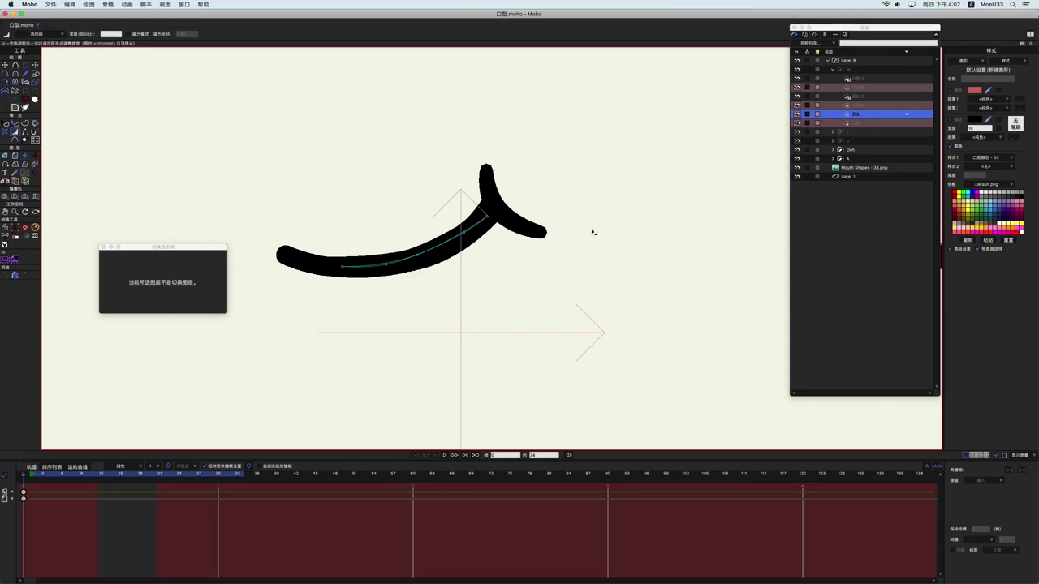
scroll(511, 238, "up", 3)
key("t")
left_click_drag(385, 261, 397, 262)
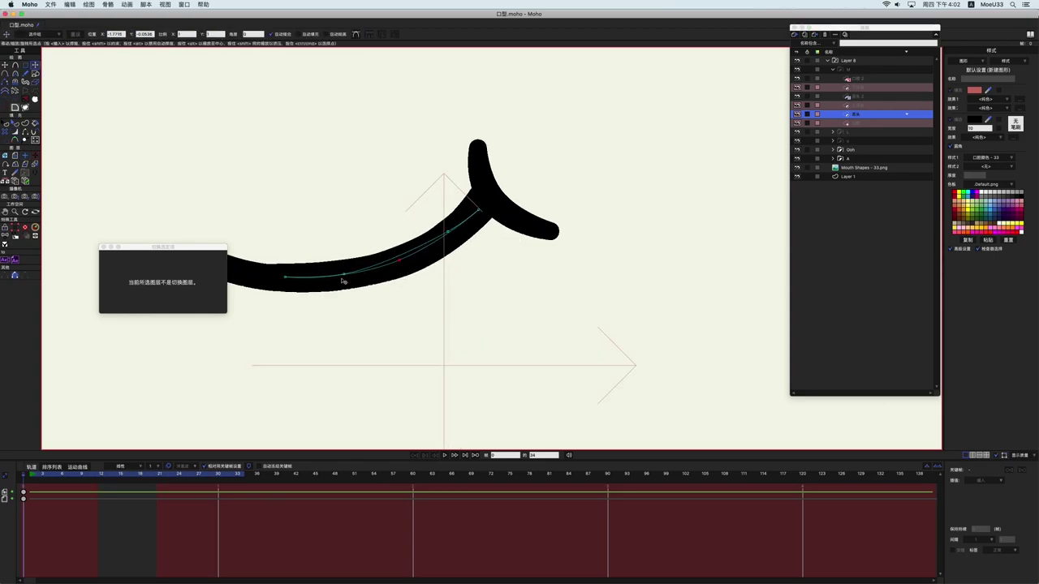
left_click_drag(286, 281, 310, 278)
left_click_drag(452, 232, 435, 249)
scroll(492, 269, "down", 2)
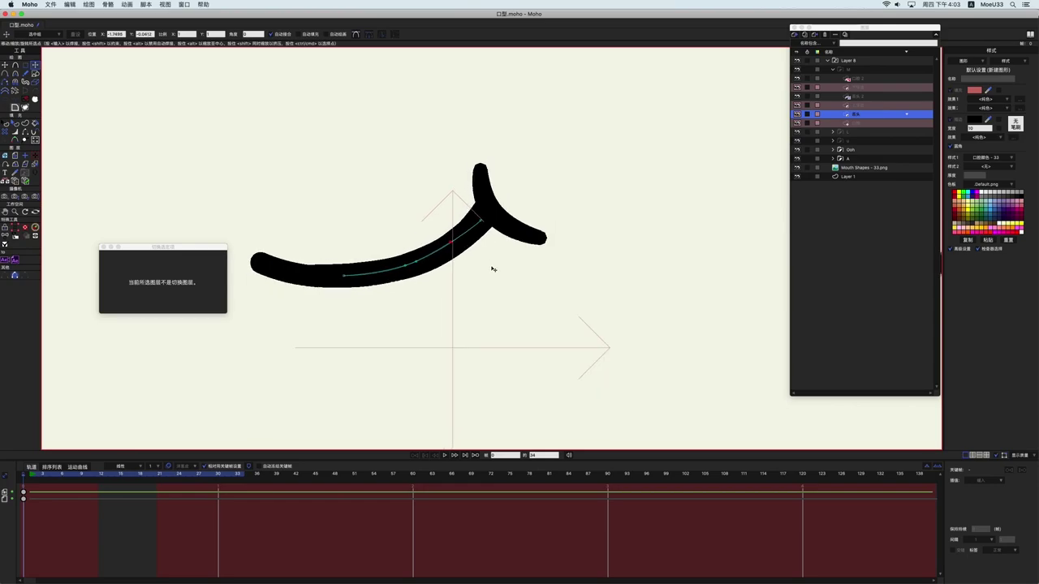
- Check the switch animation up to frame 21 and shift M's 口腔 outline points along the lip line
left_click(848, 60)
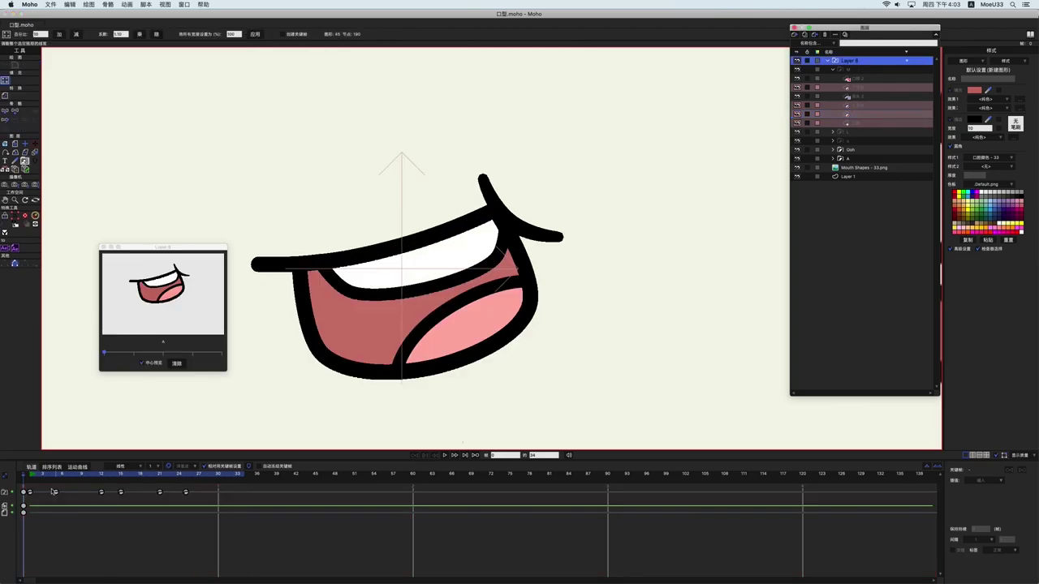
left_click_drag(31, 478, 162, 496)
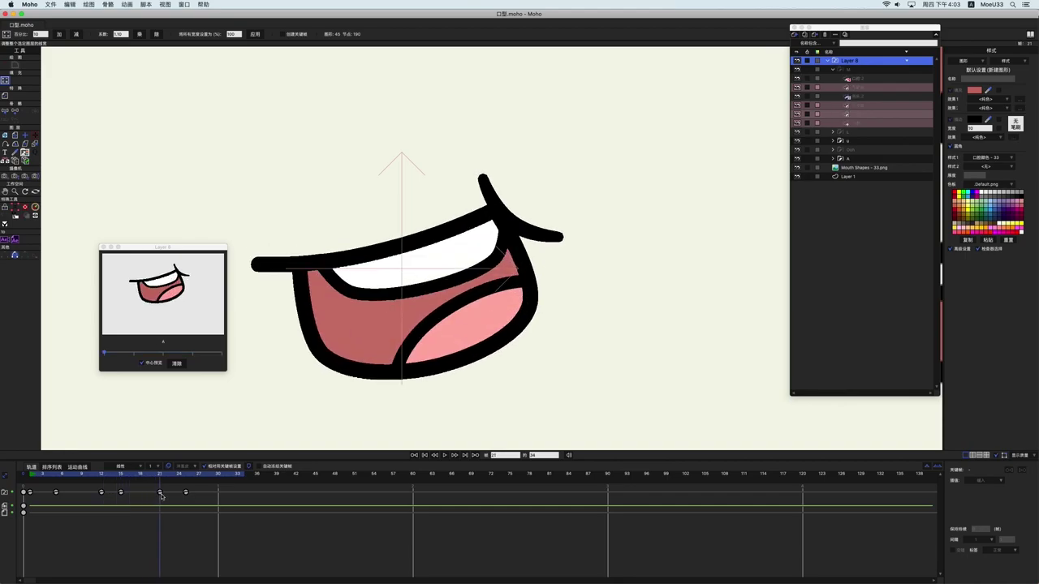
left_click(22, 477)
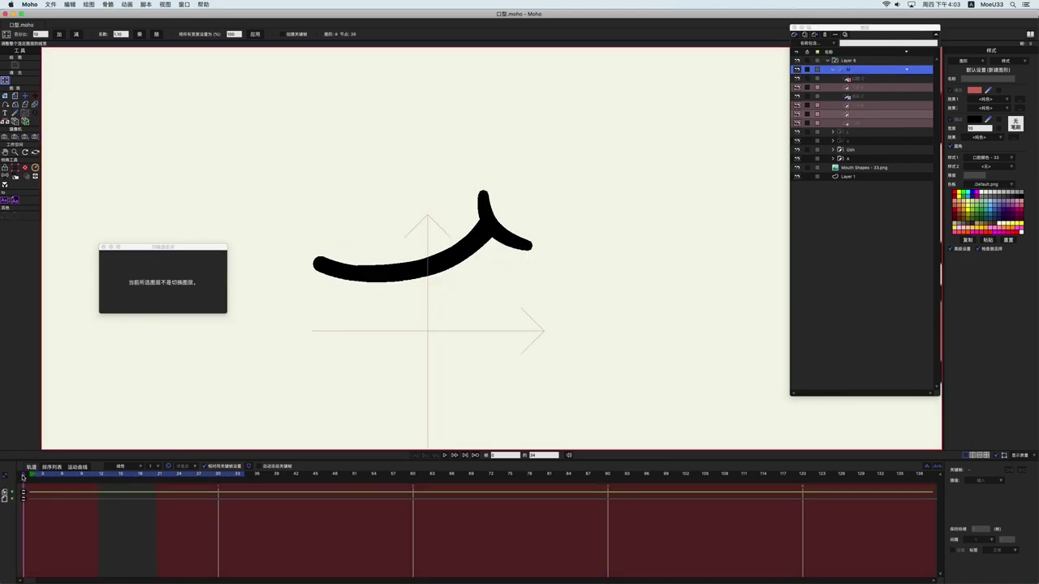
left_click(857, 123)
scroll(430, 273, "up", 8)
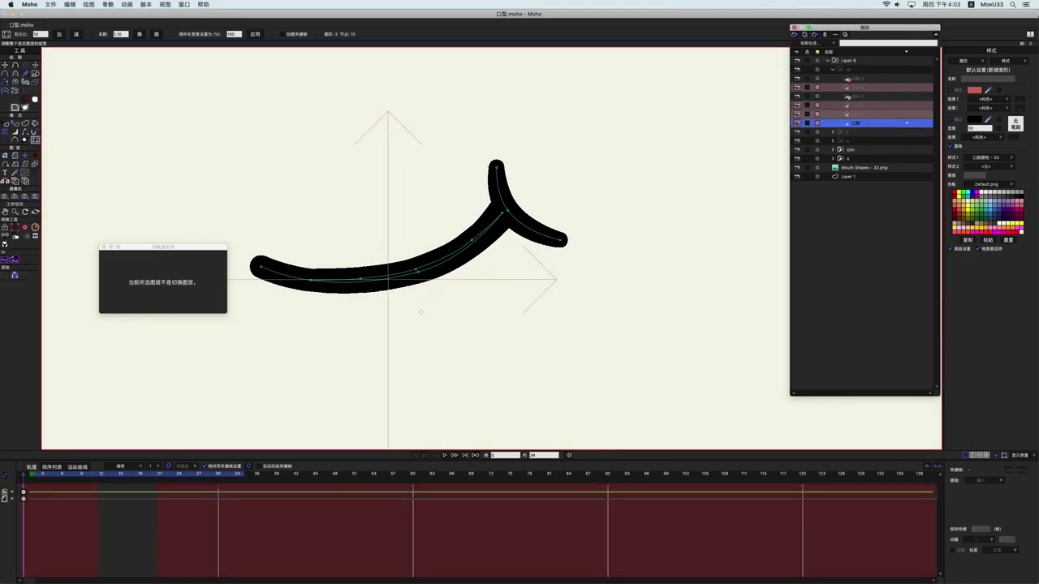
key("t")
left_click(347, 276)
left_click_drag(347, 276, 315, 281)
left_click_drag(429, 260, 426, 267)
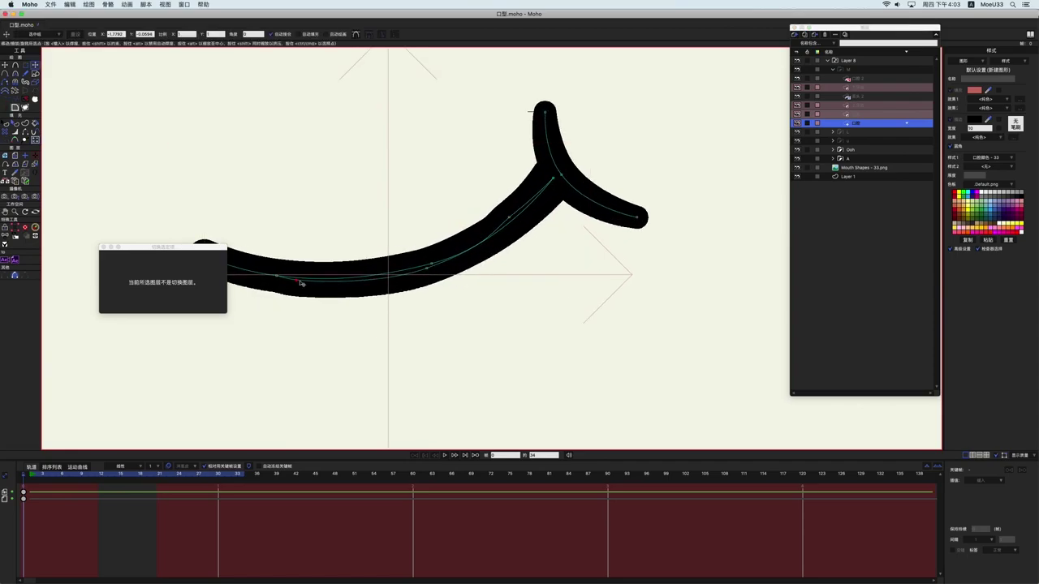
mouse_move(509, 217)
left_mouse_down()
mouse_move(557, 194)
mouse_move(554, 179)
left_mouse_up()
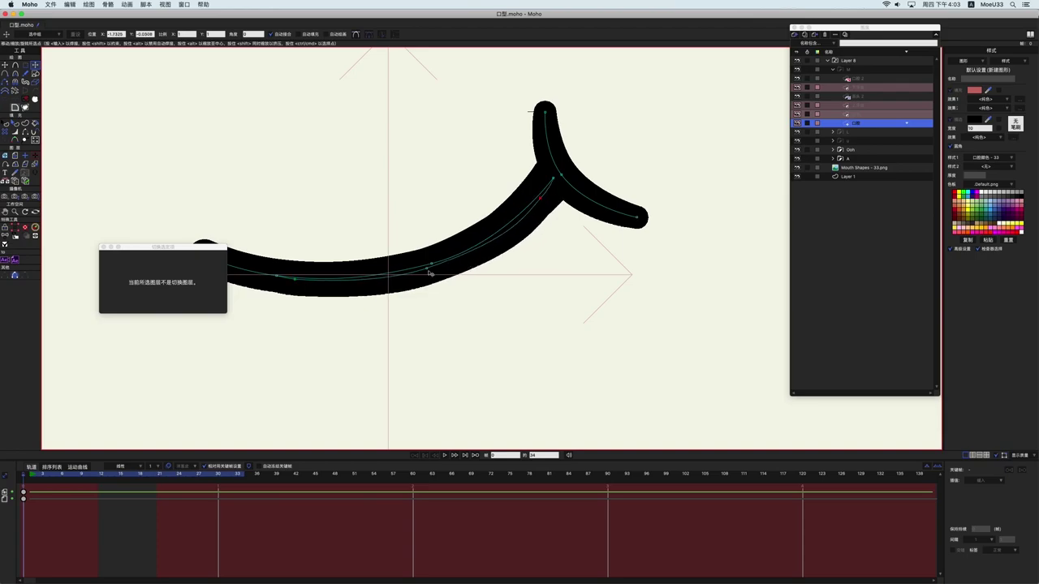
- Refine the curvature and position of the middle lower point on M's 口腔 outline
key("c")
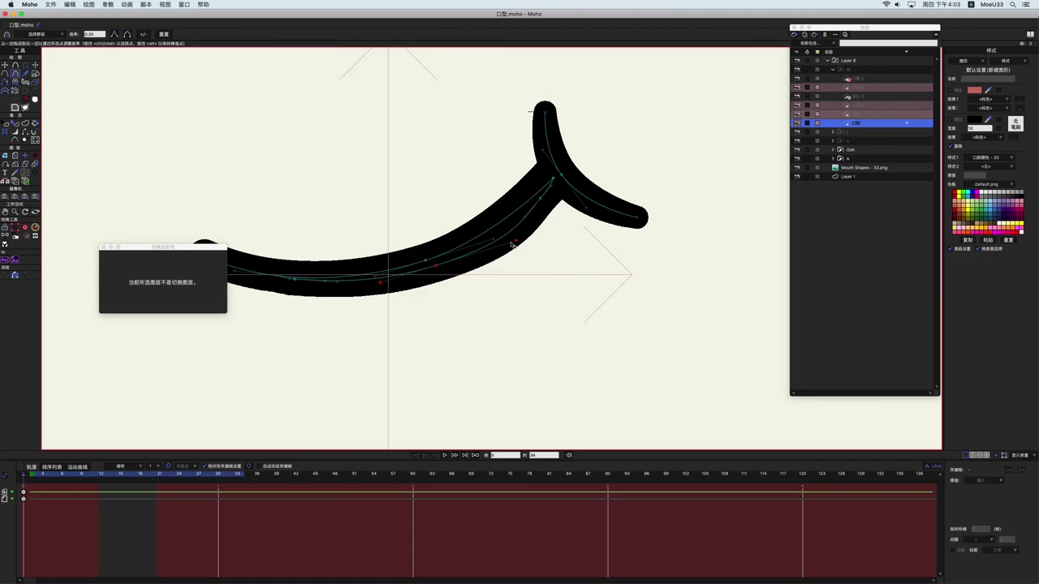
key("t")
scroll(521, 249, "down", 1)
left_click_drag(438, 268, 434, 285)
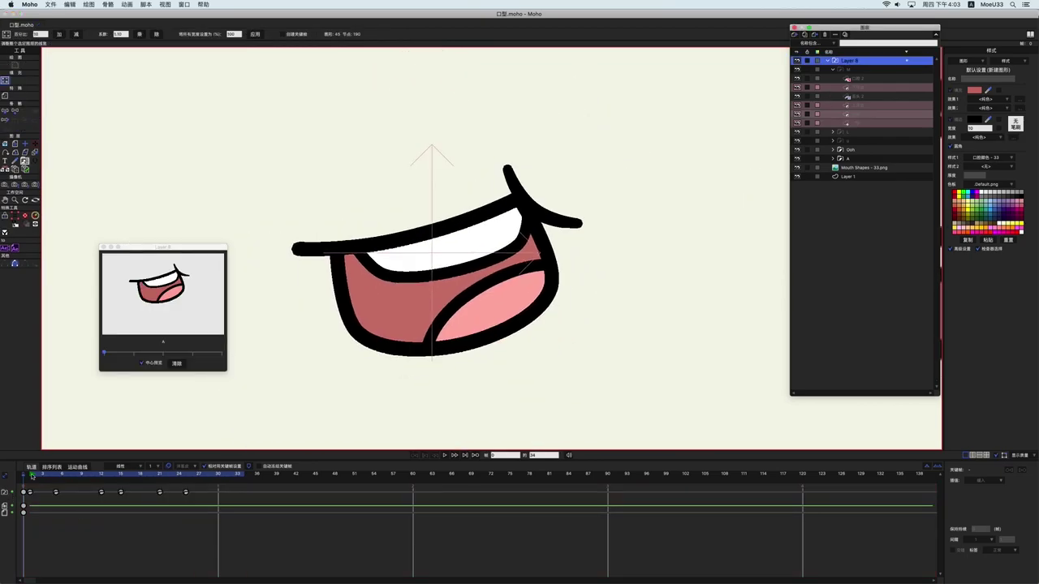
- Play back and scrub the switch animation to examine how the mouth shapes morph, with Ooh chosen near the start
mouse_move(32, 476)
left_mouse_down()
mouse_move(218, 476)
mouse_move(40, 477)
mouse_move(225, 515)
mouse_move(23, 520)
left_mouse_up()
scroll(517, 268, "down", 5)
left_click_drag(520, 285, 476, 287)
key("space")
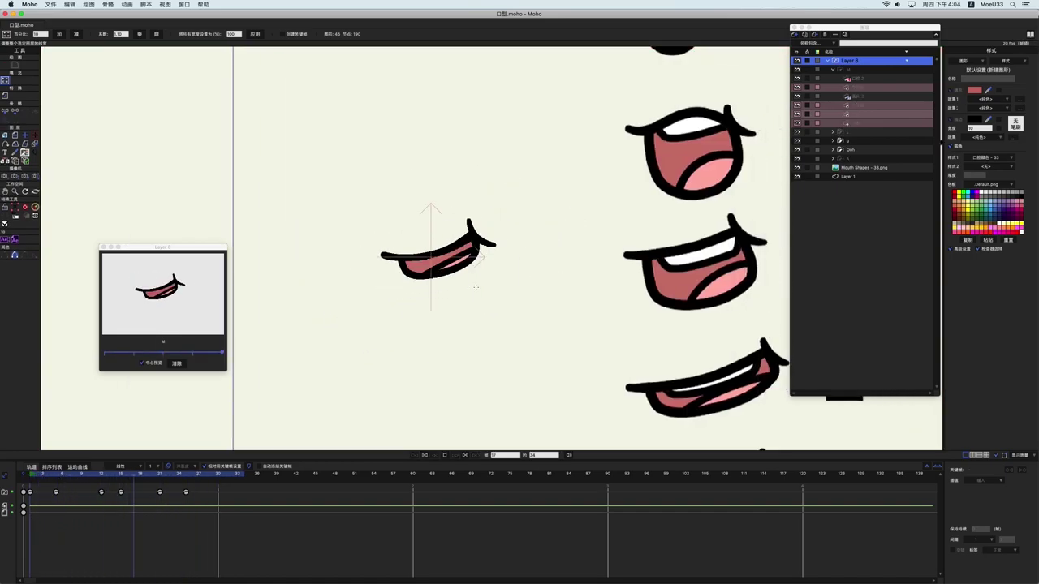
key("space")
mouse_move(43, 479)
left_mouse_down()
mouse_move(190, 510)
mouse_move(160, 510)
mouse_move(177, 479)
mouse_move(27, 480)
left_mouse_up()
left_click(133, 355)
key("space")
key("space")
left_click(24, 478)
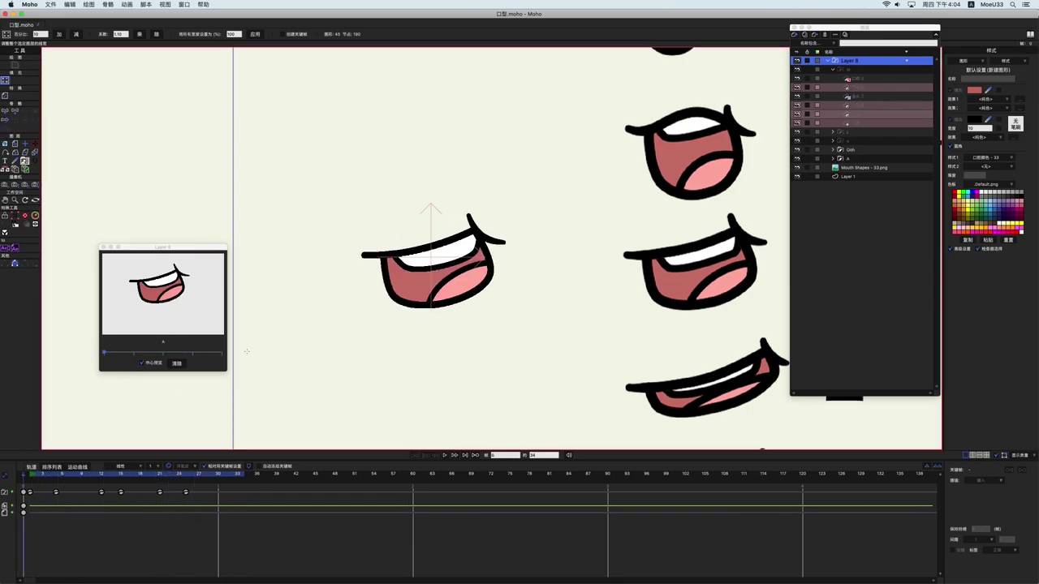
- Collapse the M group, duplicate the A group and name the copy E
scroll(414, 280, "down", 10)
key("space")
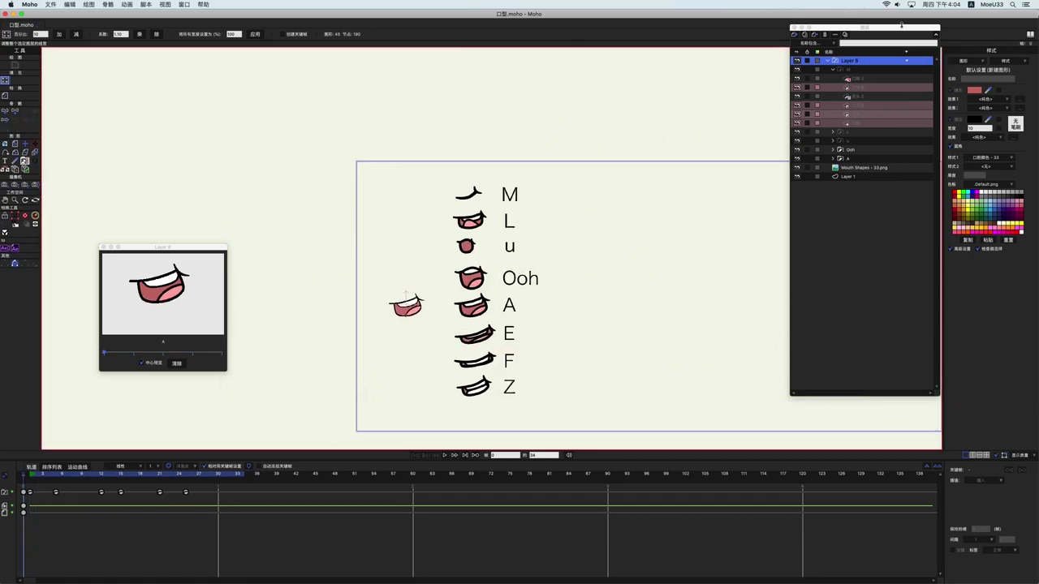
left_click(833, 71)
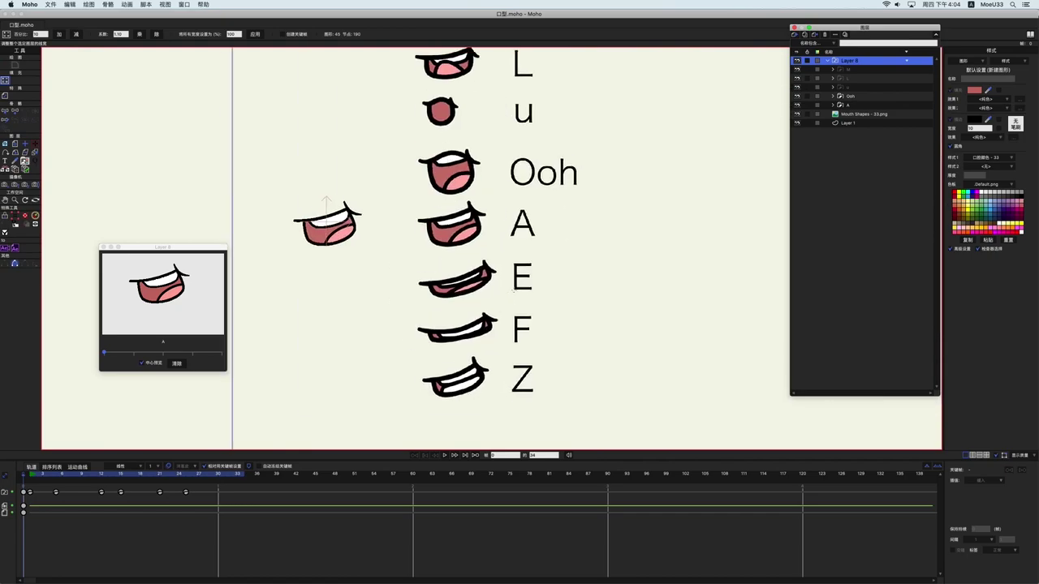
left_click(864, 106)
key("super+d")
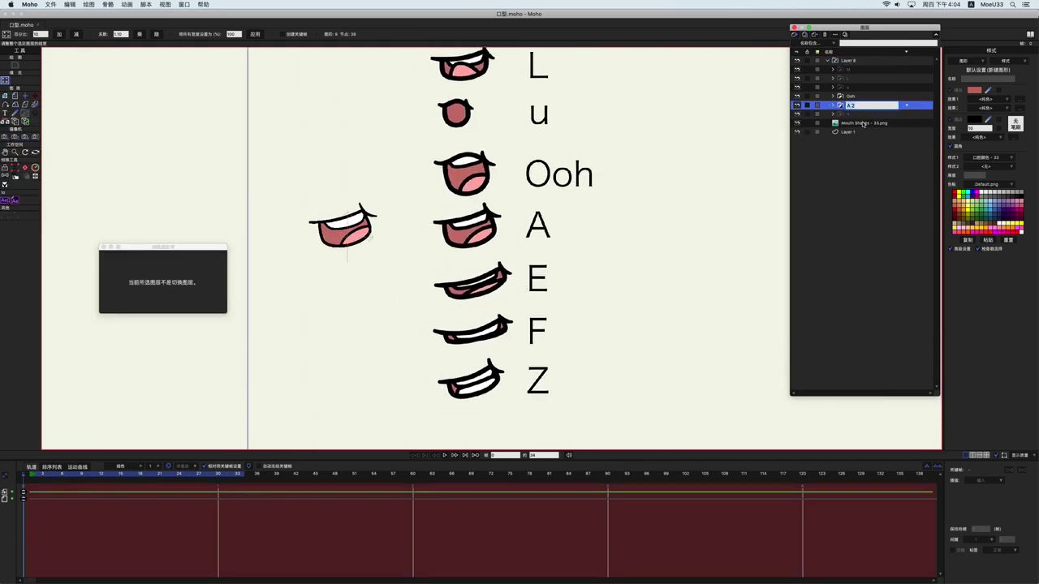
type("E")
key("Return")
- Take the E group out of the Layer 8 switch layer and move its artwork straight down the canvas, clear of the other mouth
left_click_drag(863, 107, 838, 119)
key("super+z")
left_click(827, 114)
left_click(840, 168)
scroll(345, 225, "up", 2)
left_click_drag(242, 140, 435, 290)
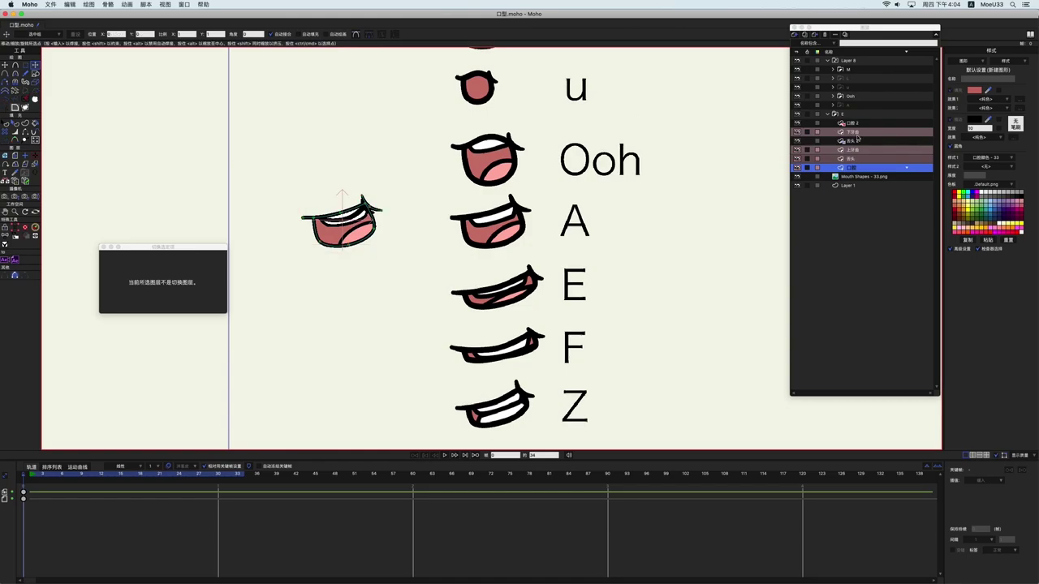
left_click(844, 114)
mouse_move(357, 241)
left_mouse_down()
mouse_move(354, 331)
mouse_move(354, 309)
left_mouse_up()
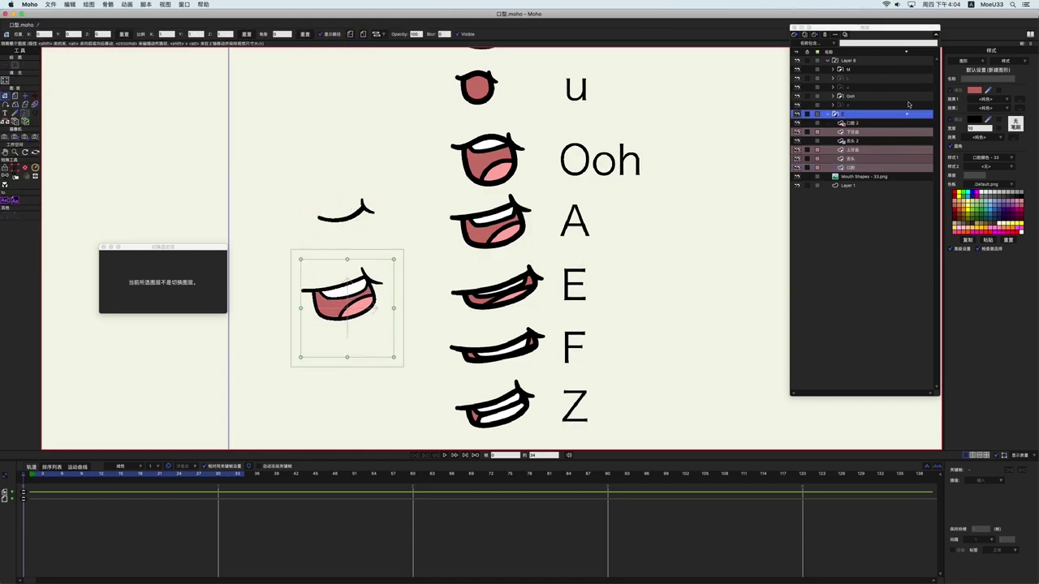
- Reshape E's 口腔 outline into a shallower, wider mouth, raising its lower edge and shortening the corner crease
left_click(863, 168)
key("t")
left_click_drag(255, 250, 461, 394)
left_click_drag(384, 296, 347, 304)
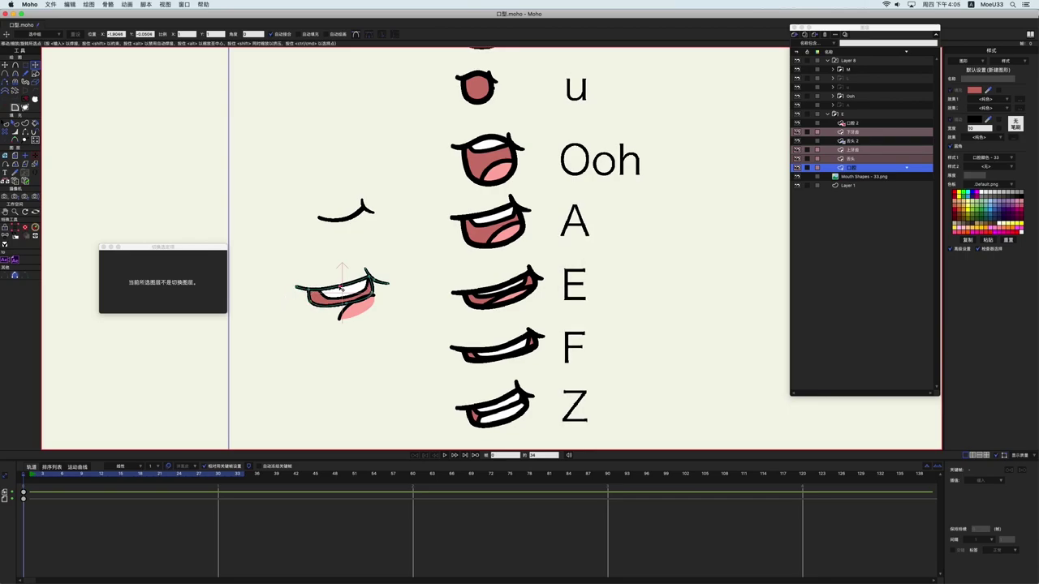
scroll(341, 288, "up", 3)
left_click_drag(349, 318, 342, 315)
left_click_drag(396, 295, 398, 295)
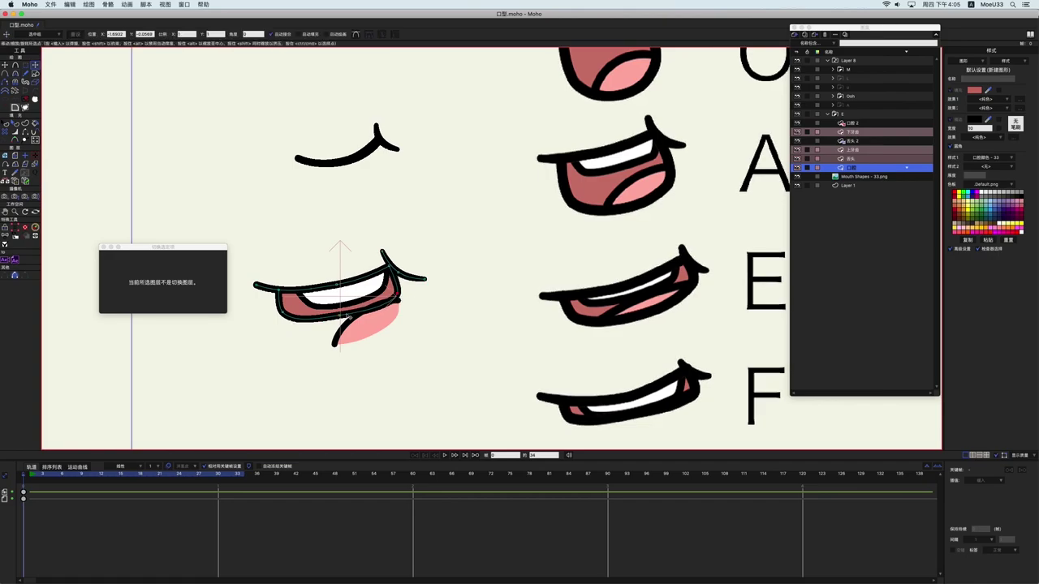
mouse_move(425, 279)
left_mouse_down()
mouse_move(383, 252)
mouse_move(410, 274)
left_mouse_up()
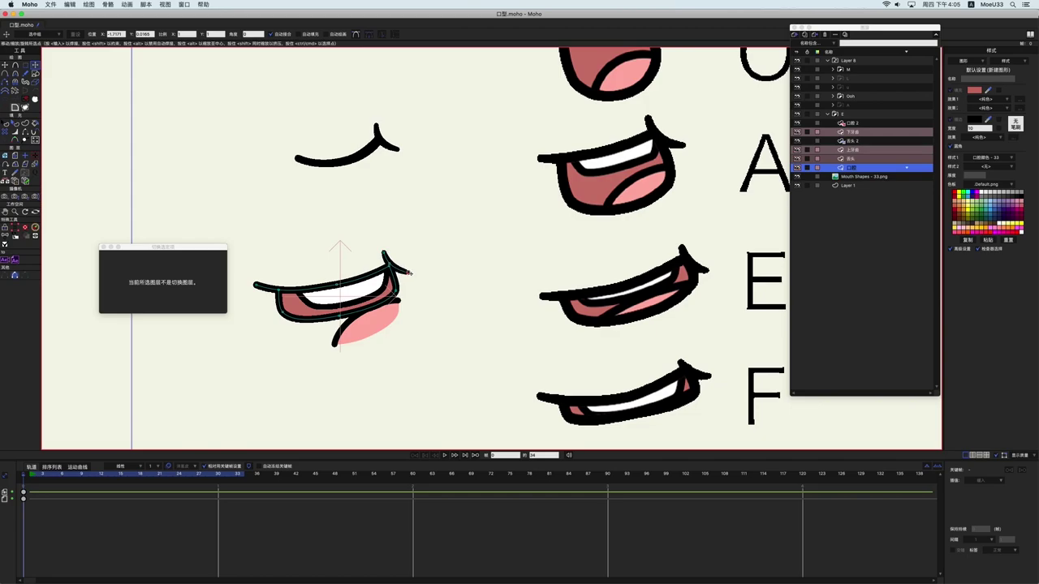
left_click_drag(465, 330, 476, 342)
- Reposition the points of E's 上牙齿 shape to leave a narrow strip of upper teeth inside the mouth
left_click(861, 149)
key("g")
left_click(391, 295)
key("t")
left_click_drag(393, 295, 378, 287)
left_click_drag(376, 241, 389, 241)
left_click_drag(310, 310, 313, 313)
left_click_drag(388, 293, 391, 295)
left_click_drag(282, 262, 285, 261)
- Refine the curvature of the lower edge of E's 上牙齿 shape
left_click(311, 313)
key("c")
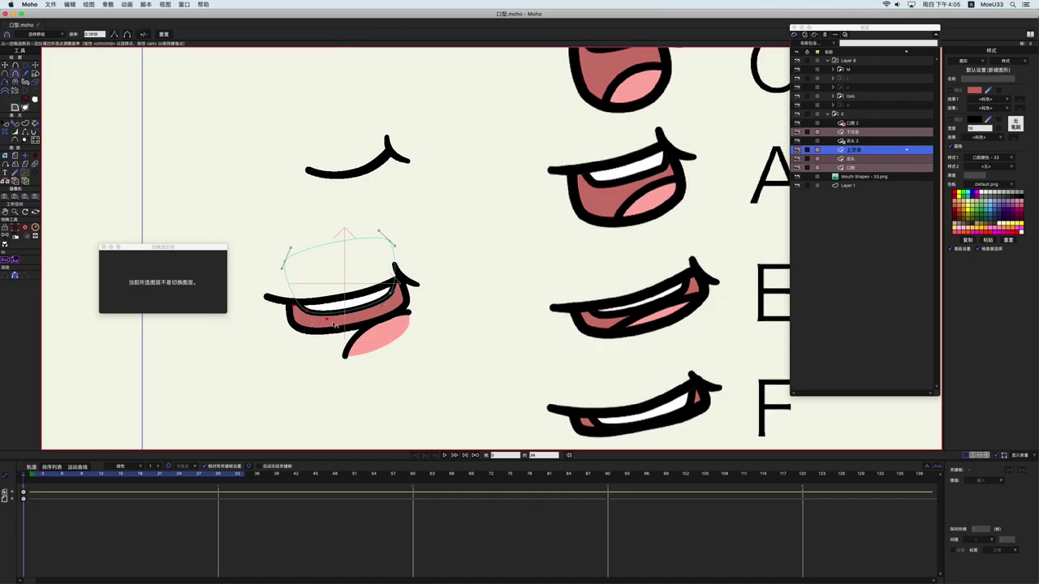
left_click_drag(381, 307, 380, 304)
key("t")
left_click(418, 284)
- Move the points of E's 舌头 shape inside the mouth, following the lower lip line
key("g")
left_click(870, 160)
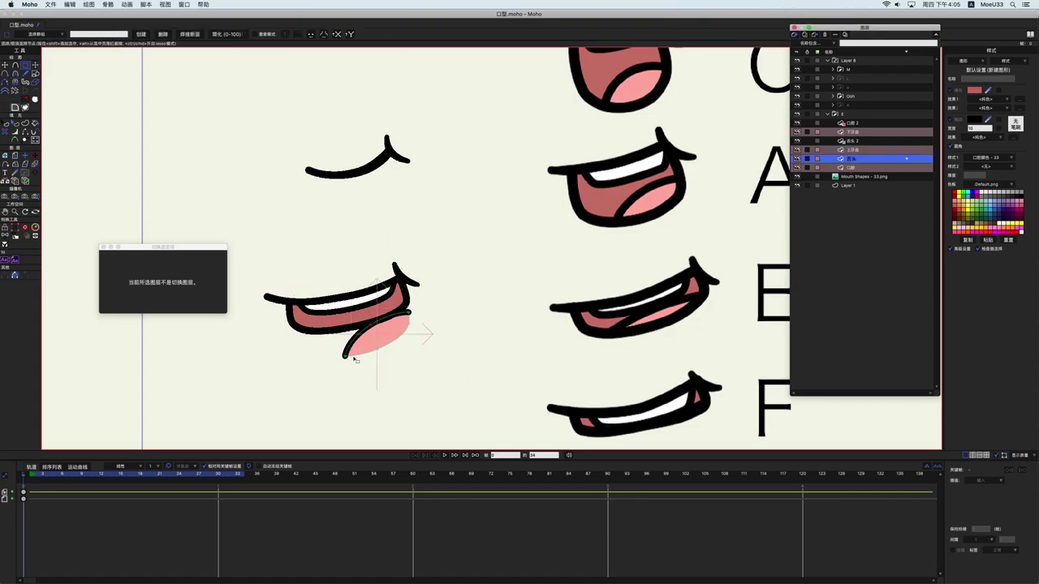
left_click(347, 355)
key("t")
left_click_drag(347, 355, 358, 315)
mouse_move(409, 313)
left_mouse_down()
mouse_move(407, 297)
mouse_move(408, 307)
left_mouse_up()
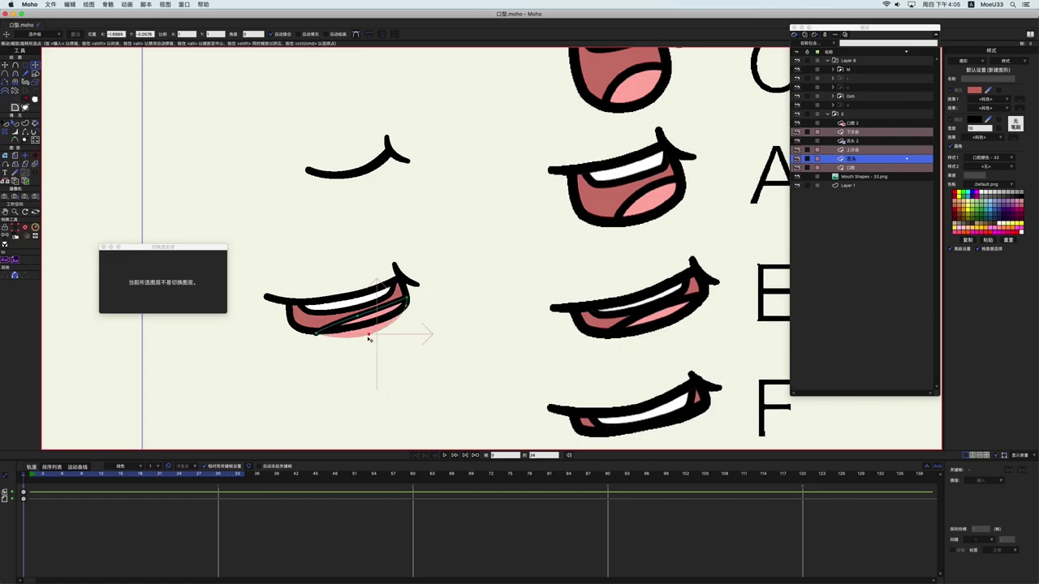
scroll(371, 320, "up", 3)
left_click_drag(371, 319, 368, 314)
left_click_drag(303, 348, 306, 345)
left_click_drag(373, 336, 367, 336)
scroll(446, 310, "up", 2)
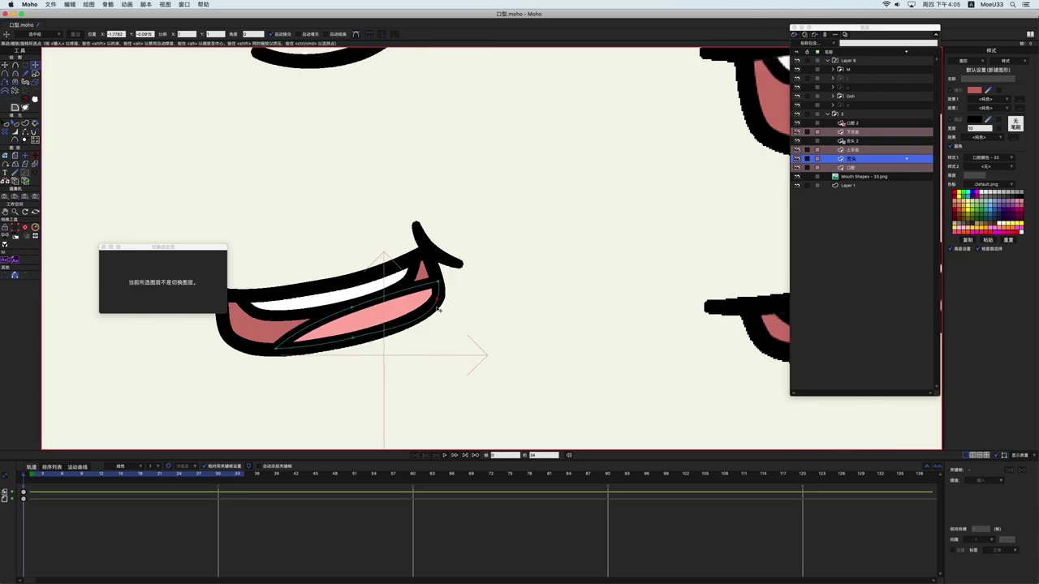
- Fine-tune the right-end and lower middle points of E's 舌头 shape against the mouth outline
key("c")
key("t")
scroll(454, 305, "up", 3)
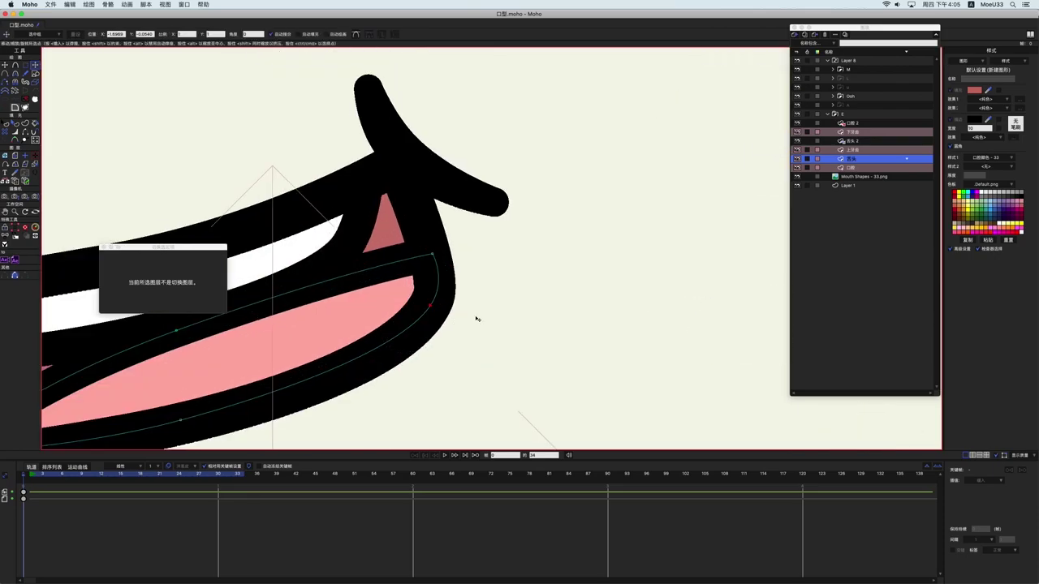
left_click_drag(533, 229, 531, 228)
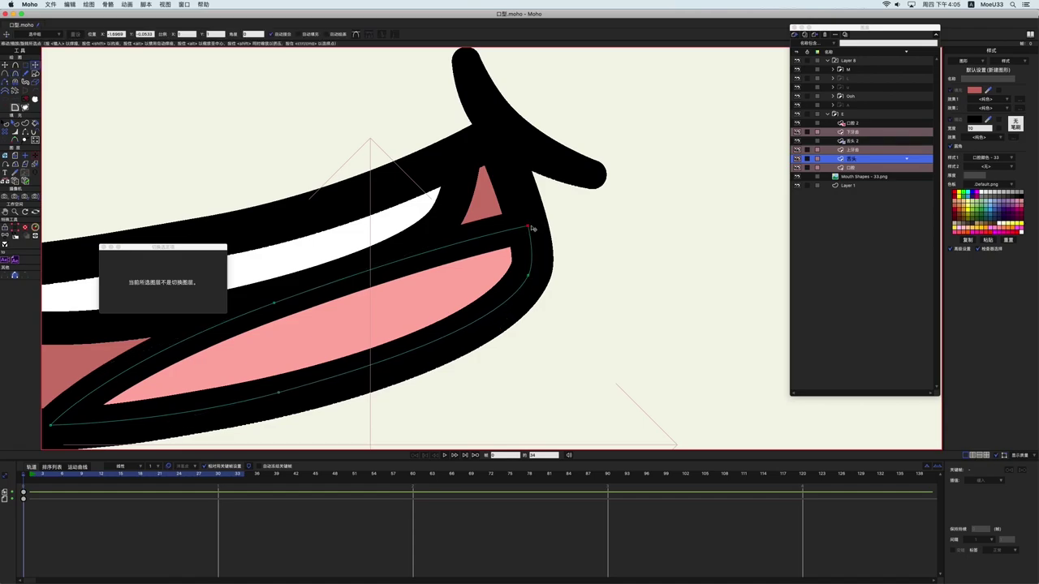
left_click_drag(444, 290, 557, 229)
left_click_drag(395, 334, 398, 335)
- Adjust the left tip of E's 舌头 and the curvature of its lower edge, using 0.30 at the middle point
key("c")
key("t")
left_click_drag(162, 365, 165, 367)
key("c")
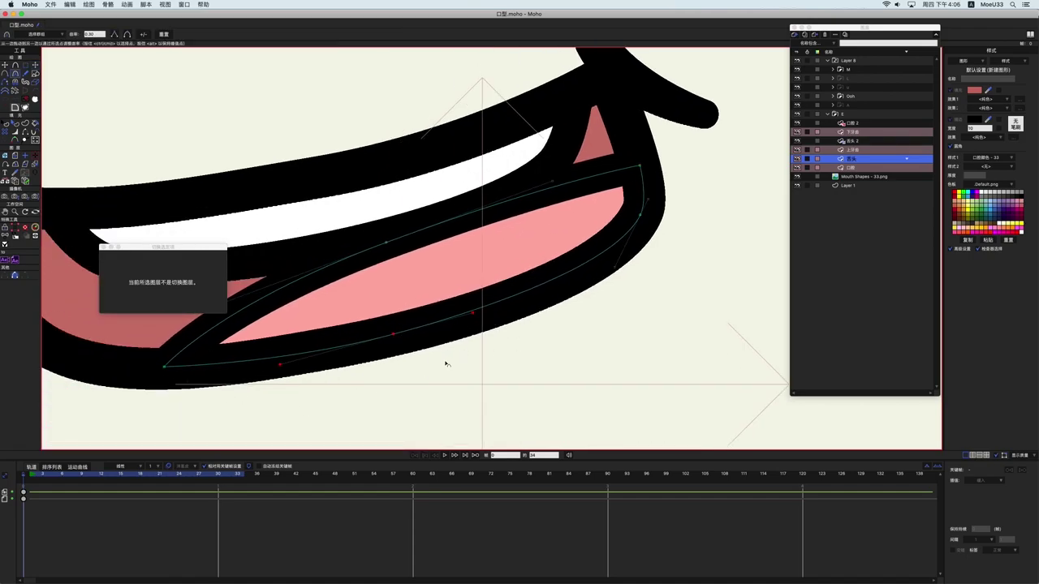
scroll(506, 302, "down", 5)
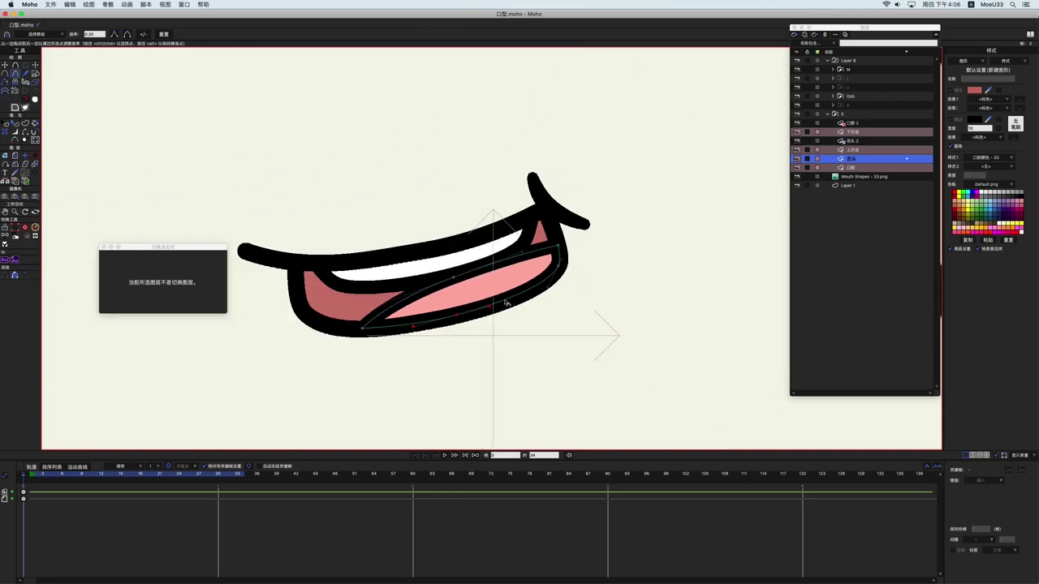
scroll(682, 211, "down", 2)
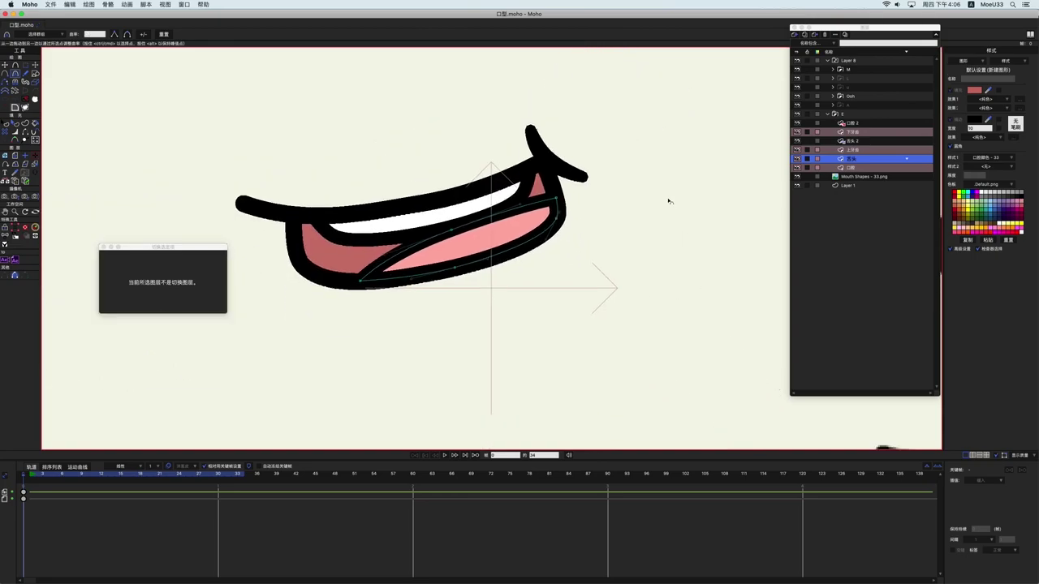
- Reposition E's 下牙齿 shape just below the mouth outline
left_click(859, 131)
left_click_drag(569, 406, 550, 285)
key("t")
left_click_drag(475, 353, 447, 303)
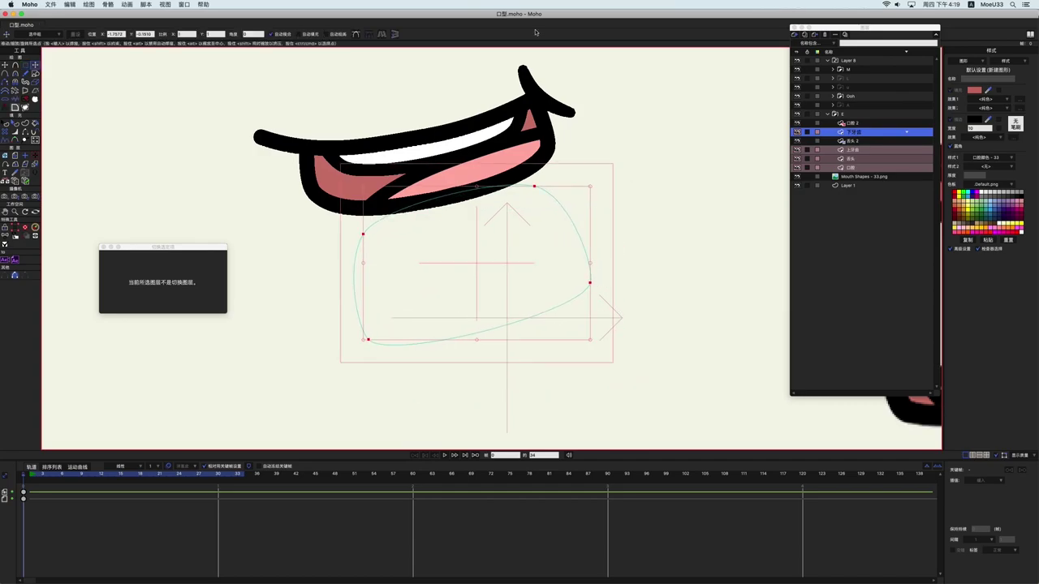
scroll(569, 161, "down", 2)
left_click_drag(569, 161, 579, 183)
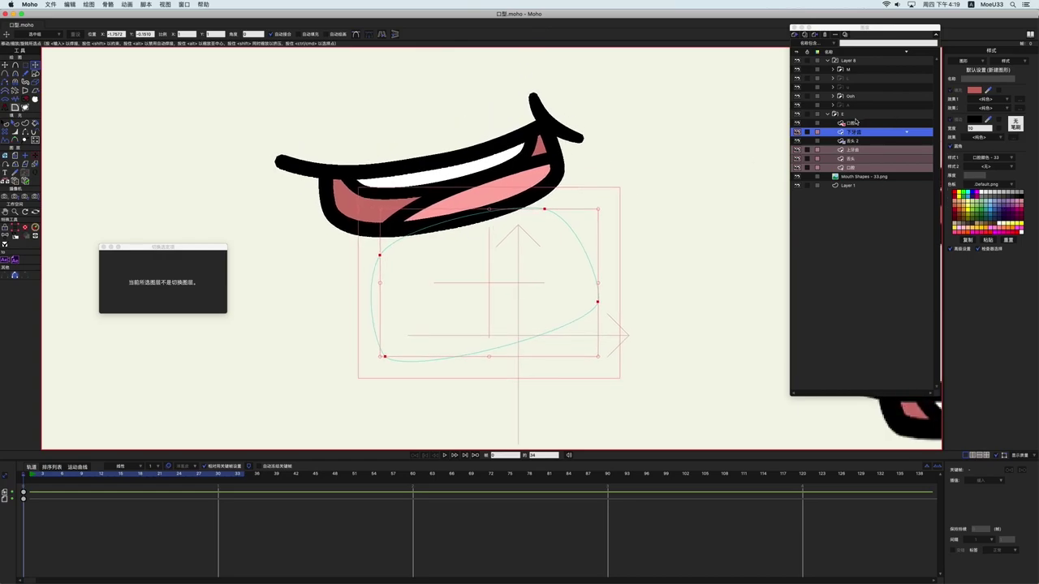
- Collapse the E group, duplicate it and name the copy F
left_click(828, 115)
left_click(846, 132)
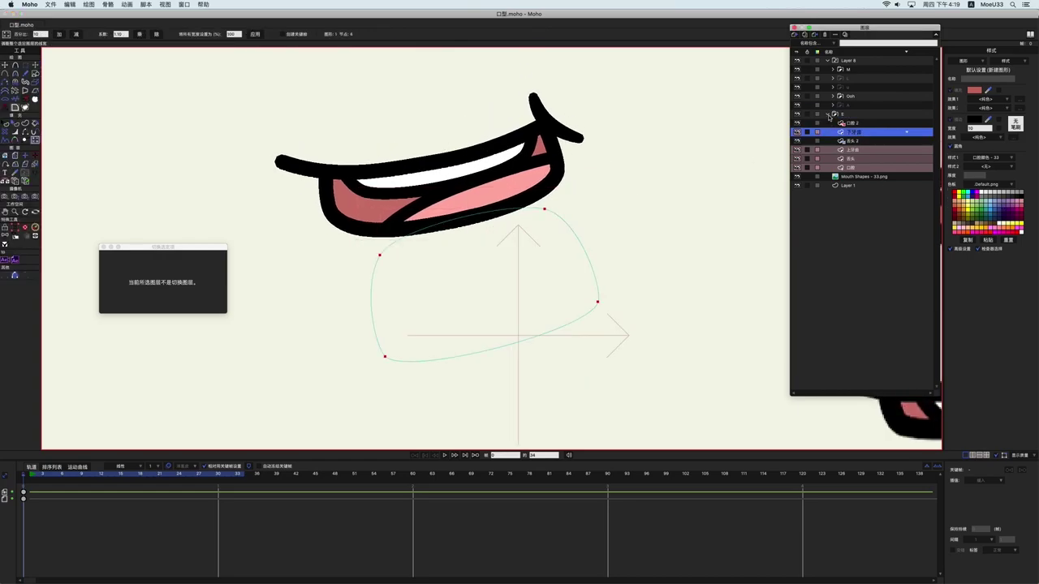
left_click(829, 116)
scroll(542, 134, "down", 5)
left_click_drag(605, 130, 563, 222)
scroll(600, 219, "down", 1)
left_click_drag(630, 243, 592, 190)
scroll(627, 217, "down", 1)
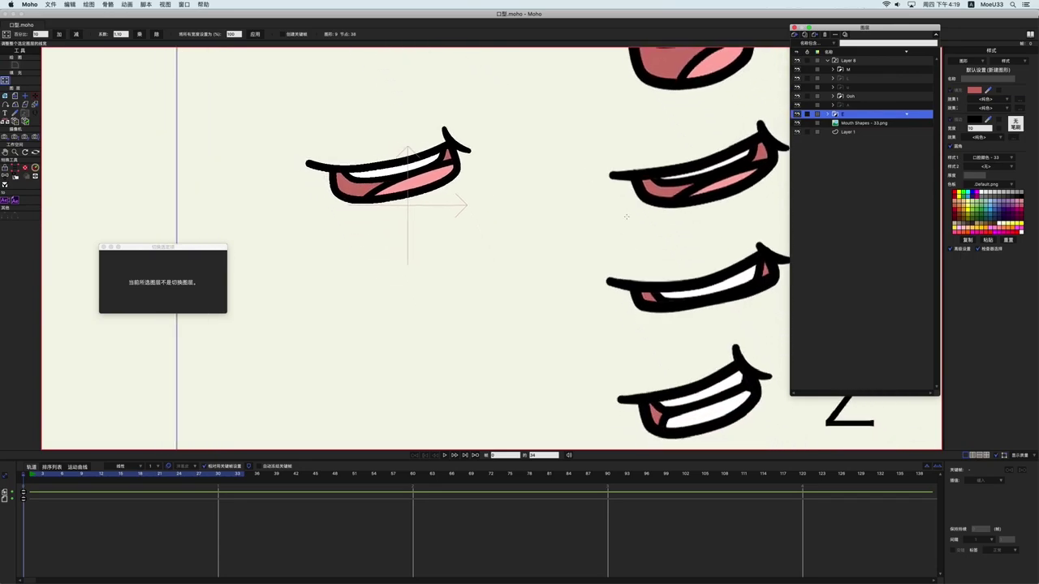
scroll(626, 216, "down", 3)
left_click(806, 35)
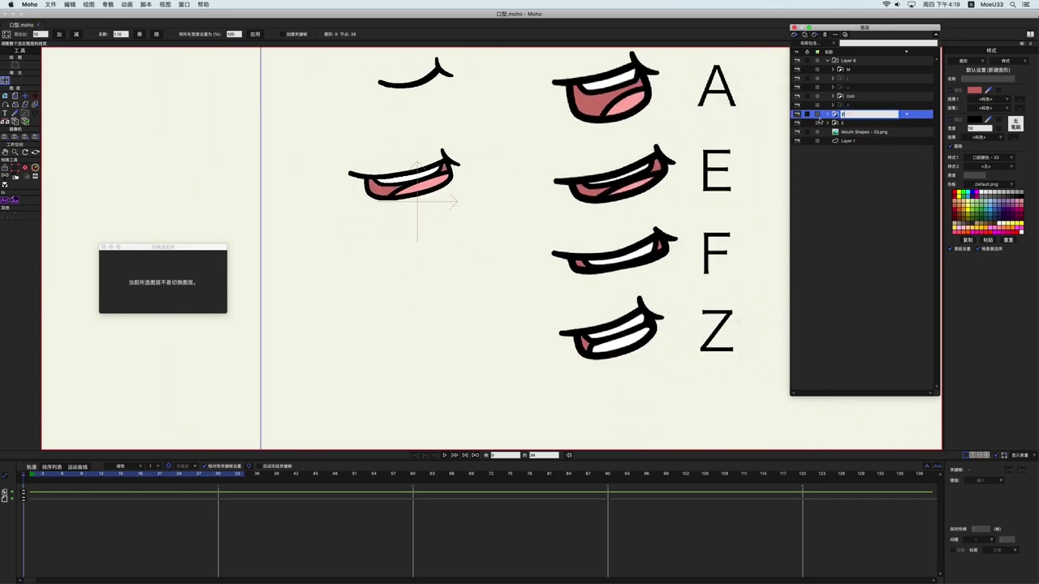
type("F")
key("Return")
- Move the F group's artwork below the E mouth on the canvas and expand the group
key("m")
left_click_drag(434, 180, 433, 267)
left_click(828, 114)
- Raise the lower middle point of F's 口腔 outline and adjust the curvature of the lower lip line
left_click(862, 168)
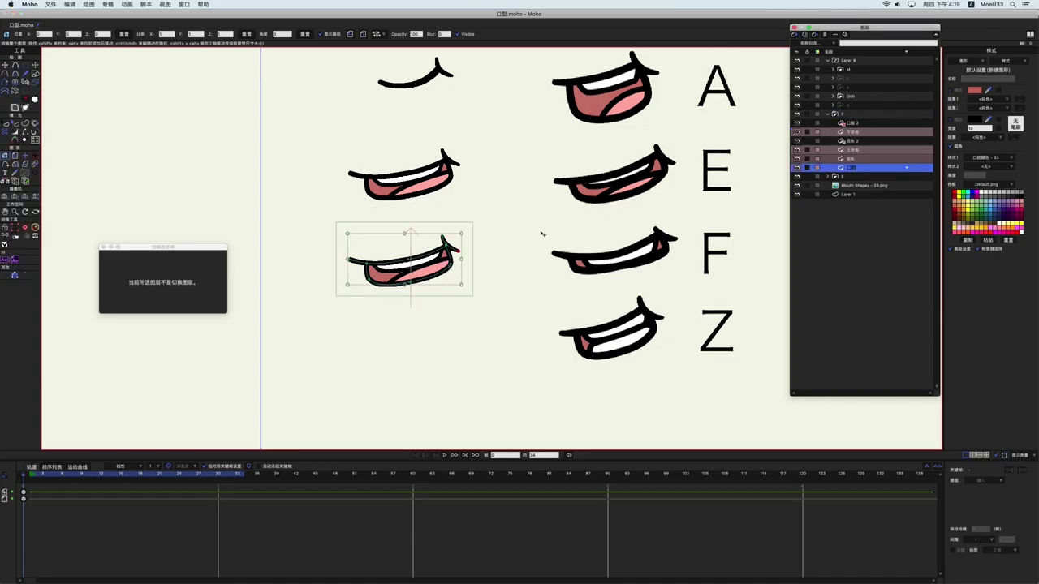
scroll(406, 274, "up", 1)
key("g")
left_click(422, 283)
key("t")
mouse_move(422, 281)
left_mouse_down()
mouse_move(398, 299)
mouse_move(417, 279)
left_mouse_up()
key("c")
scroll(551, 272, "up", 1)
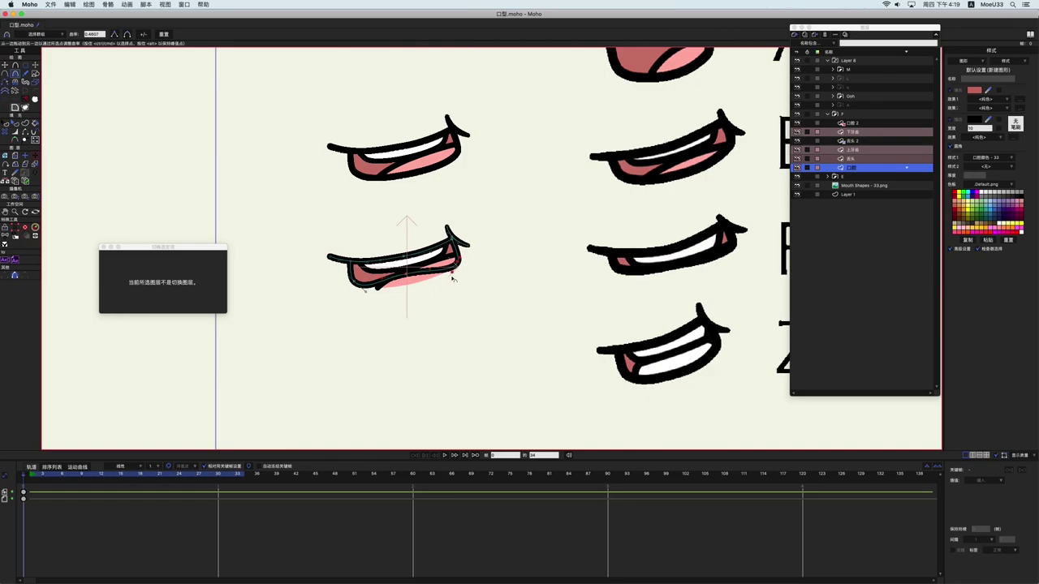
left_click(373, 296)
- Flatten F's 舌头 shape into a thin sliver along the lower lip line by moving its points
left_click(852, 159)
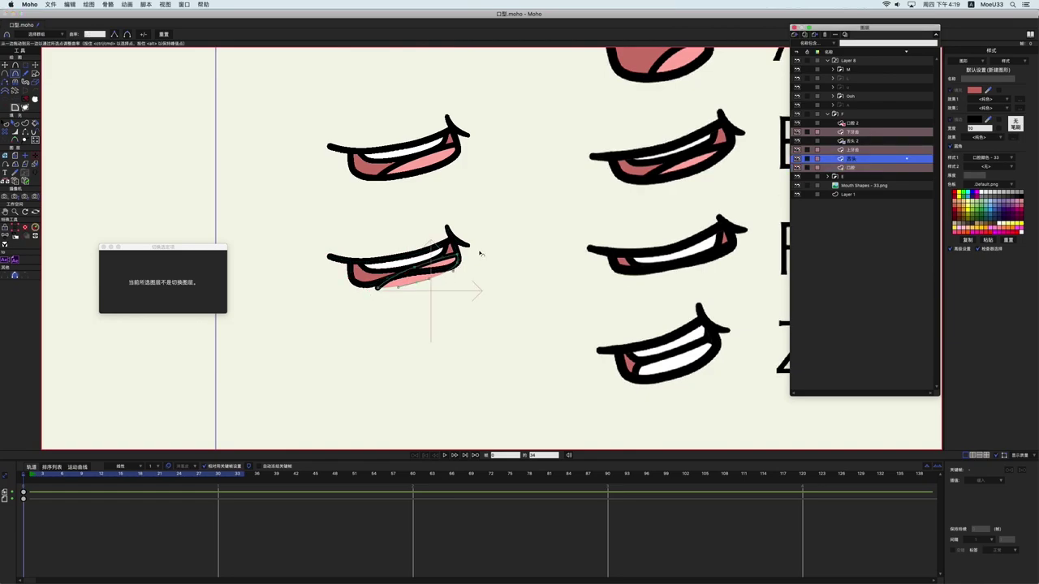
scroll(379, 259, "up", 4)
key("g")
left_click(378, 311)
key("t")
left_click_drag(378, 311, 371, 301)
left_click_drag(439, 300, 434, 271)
mouse_move(506, 253)
left_mouse_down()
mouse_move(508, 262)
mouse_move(438, 275)
mouse_move(499, 261)
left_mouse_up()
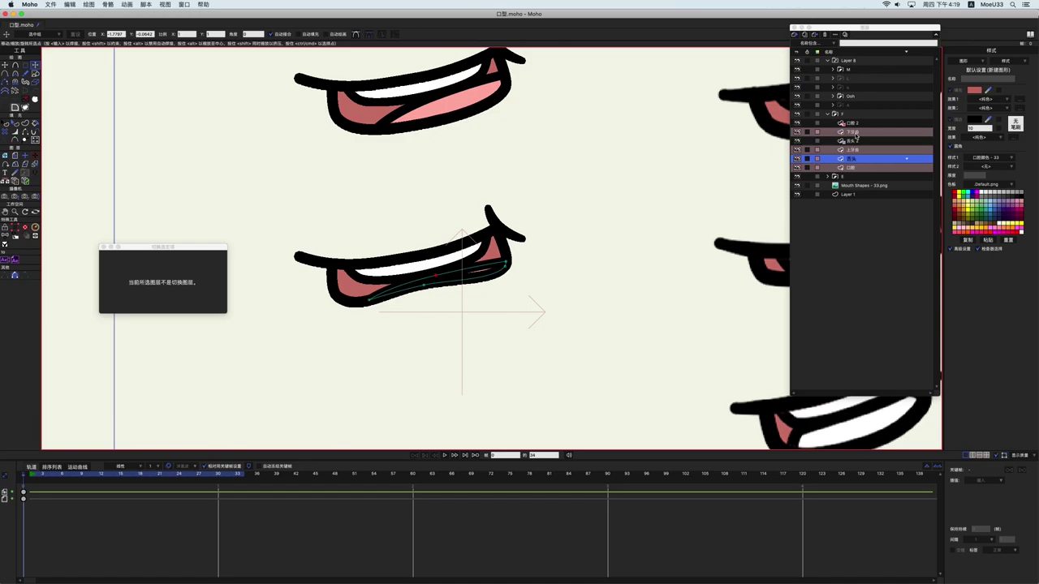
- Lower F's 上牙齿 shape to fill the mouth and pull its side points slightly inward
left_click(856, 134)
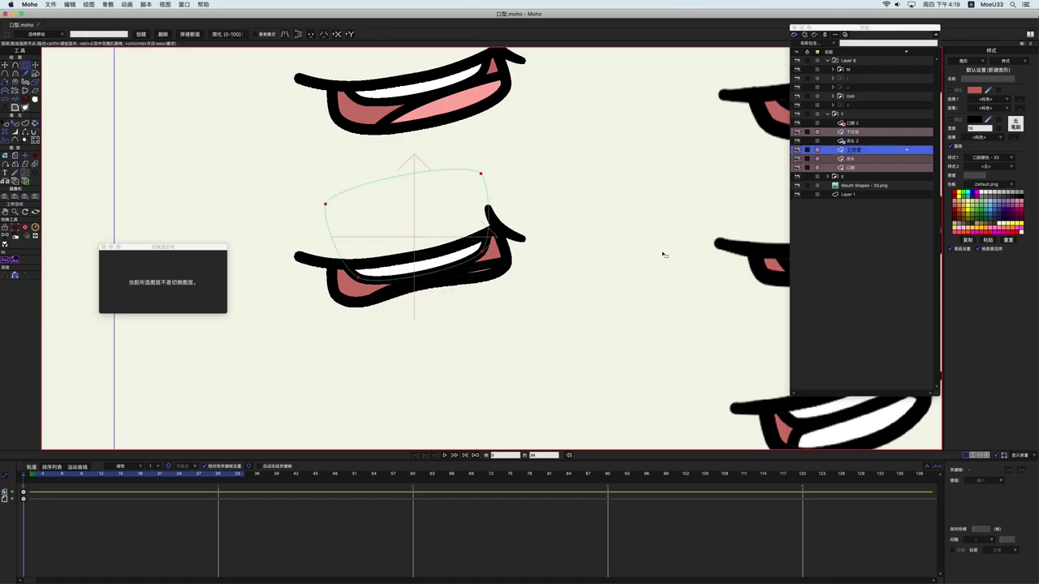
mouse_move(641, 257)
left_mouse_down()
mouse_move(581, 264)
mouse_move(629, 259)
left_mouse_up()
key("t")
left_click_drag(416, 232, 418, 240)
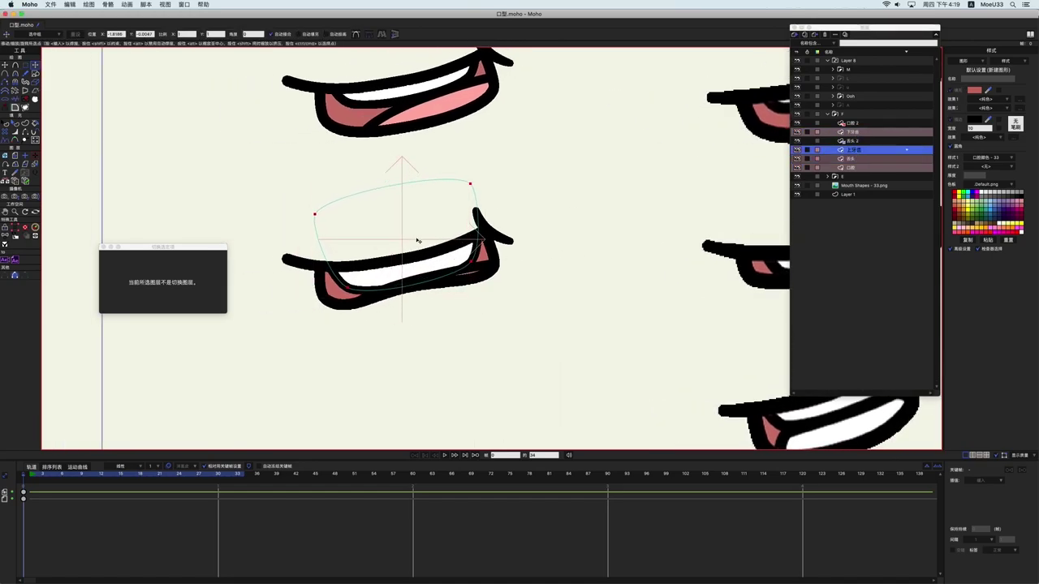
left_click_drag(290, 204, 322, 216)
left_click_drag(347, 290, 351, 289)
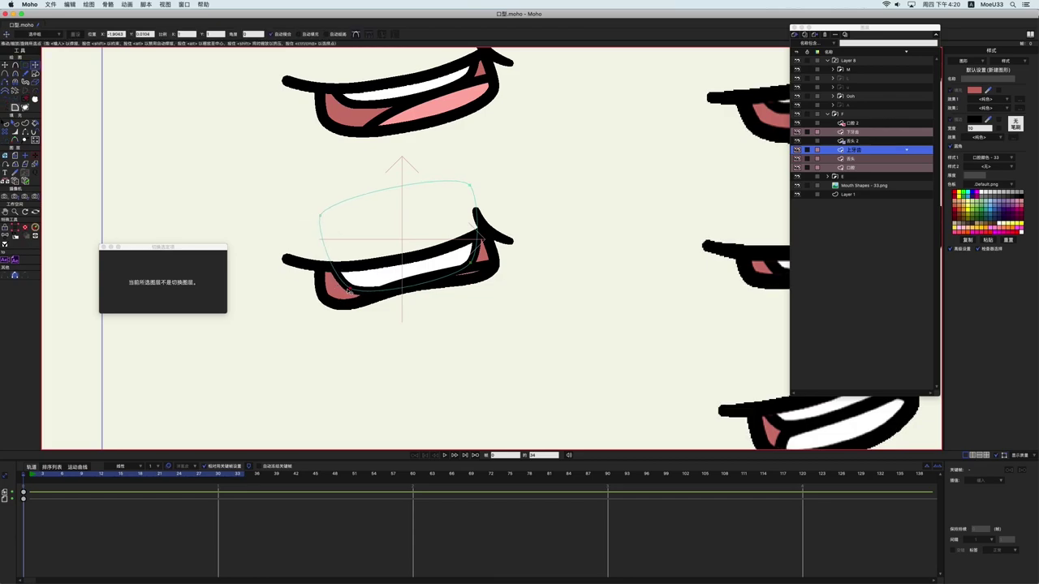
left_click_drag(472, 263, 469, 264)
left_click_drag(470, 186, 464, 185)
- Adjust the curvature of the points on F's 舌头 shape to hide it within the lower lip line
left_click(865, 160)
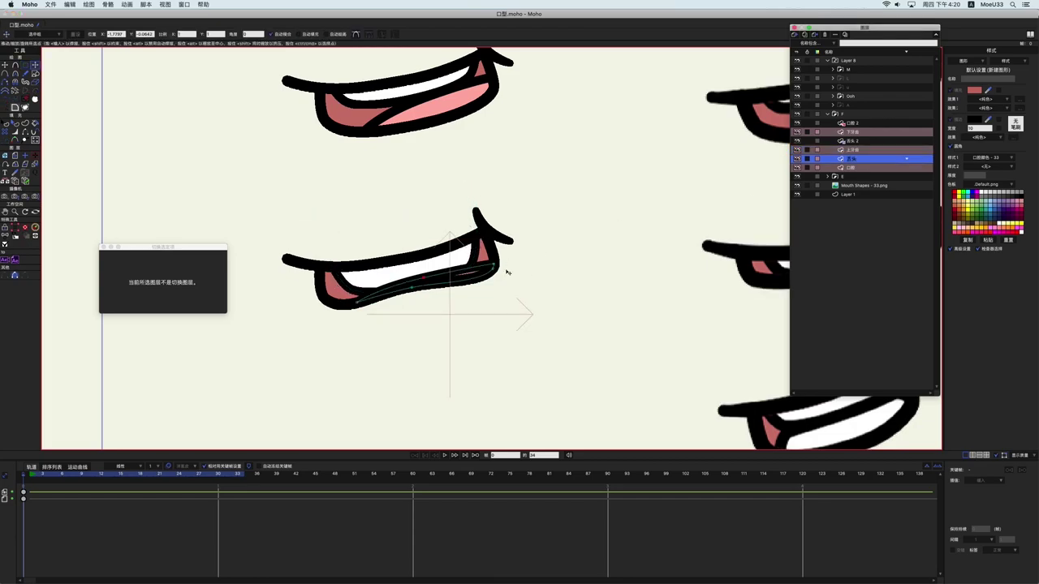
scroll(441, 275, "up", 5)
key("c")
left_click_drag(498, 277, 501, 290)
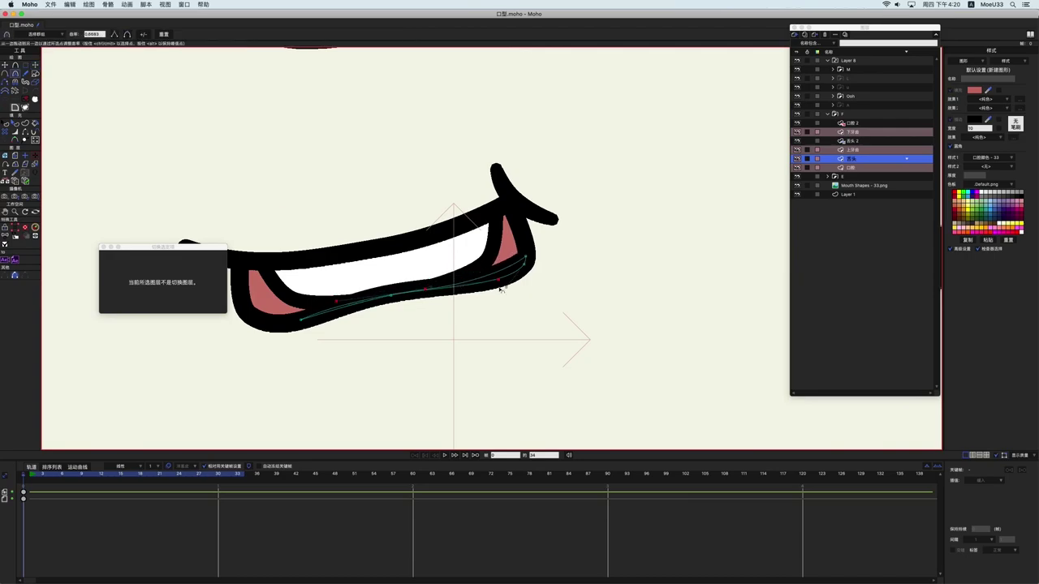
scroll(396, 297, "up", 1)
key("t")
left_click(391, 296)
key("c")
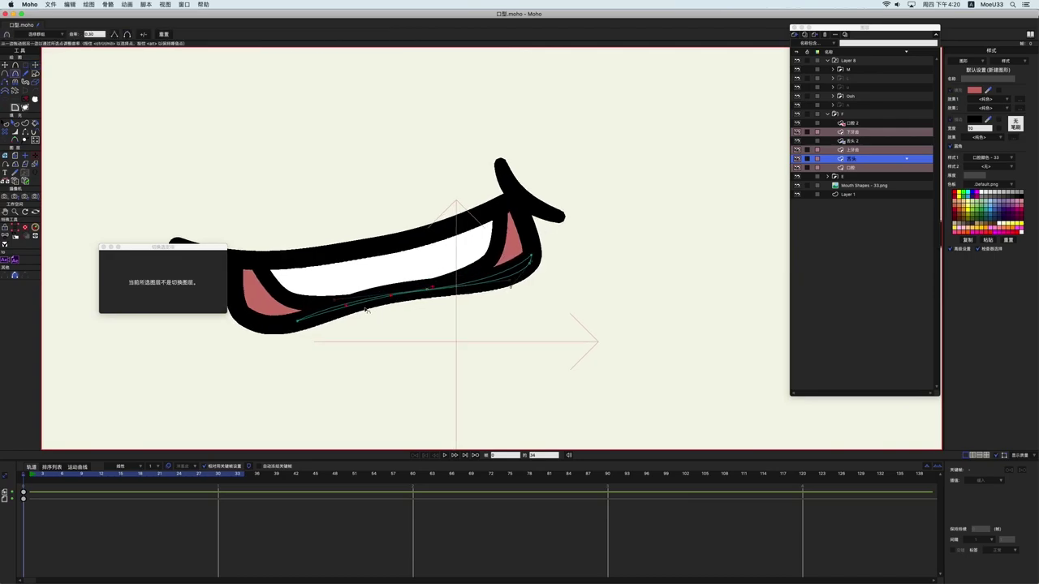
- Fine-tune the curvature of F's lower lip line on the 口腔 and 舌头 shapes
left_click(862, 167)
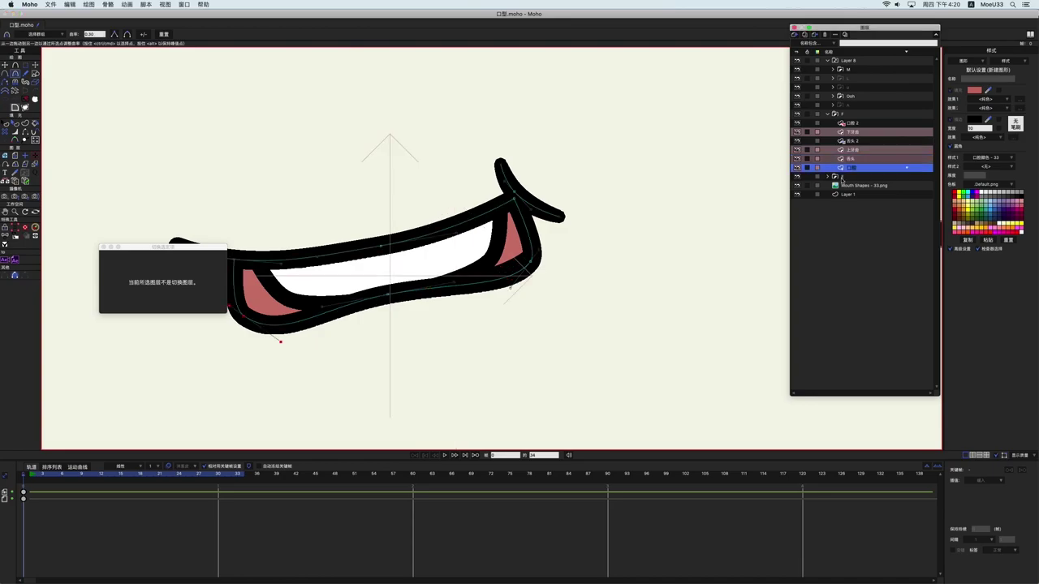
left_click(519, 268)
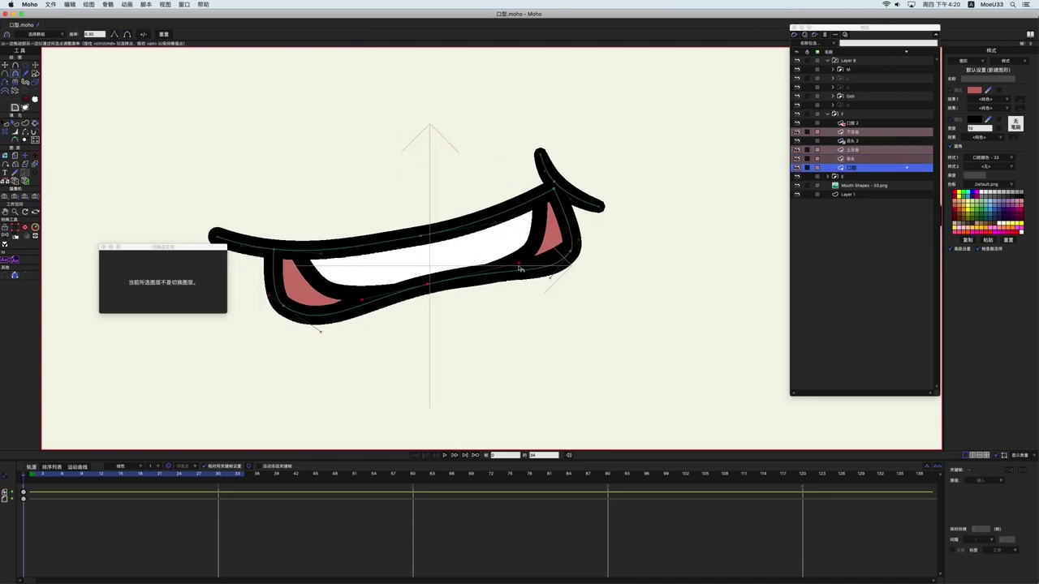
left_click(857, 159)
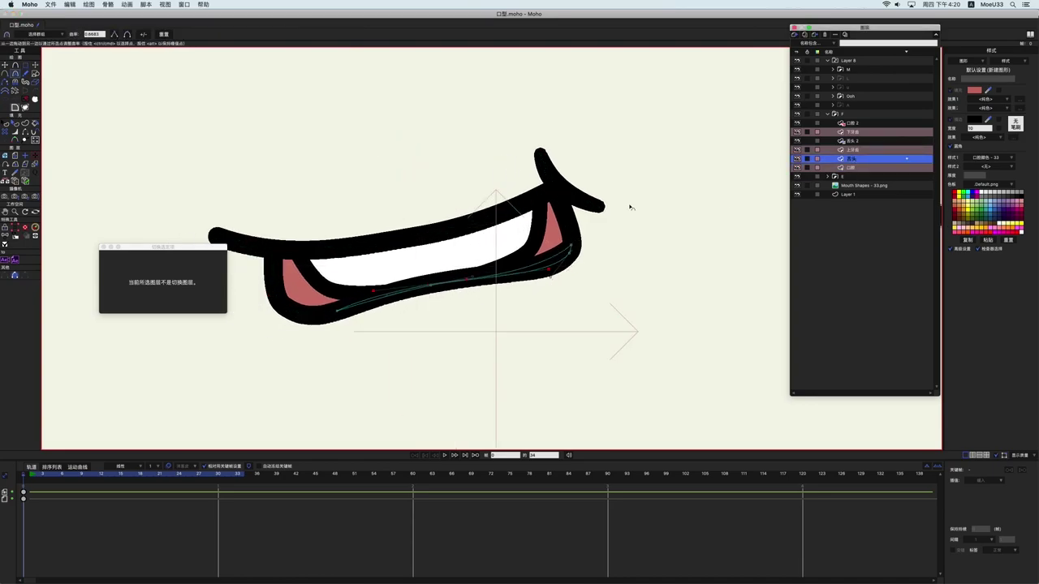
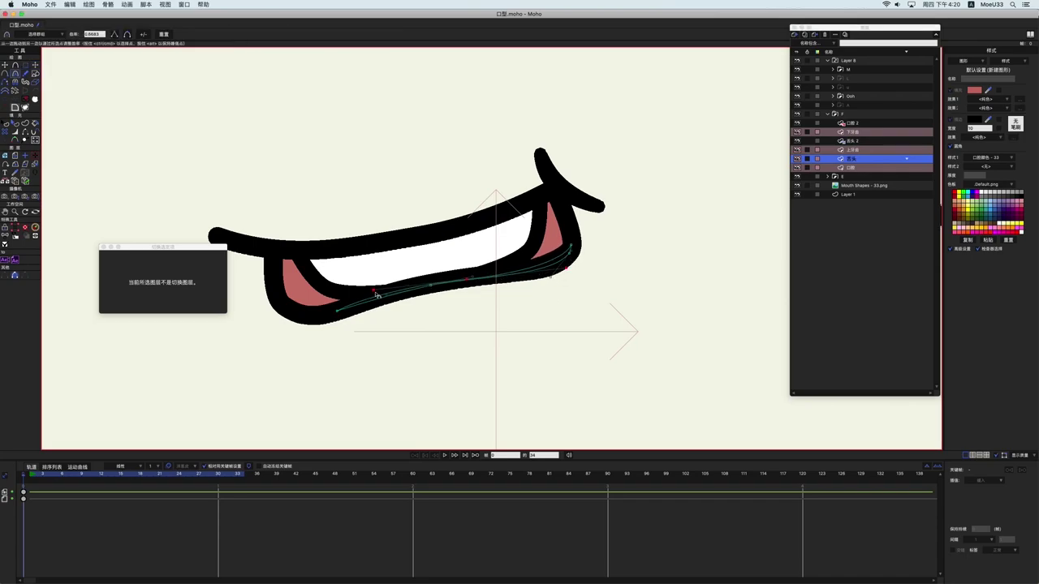
scroll(641, 294, "down", 1)
left_click(644, 295)
scroll(676, 271, "down", 5)
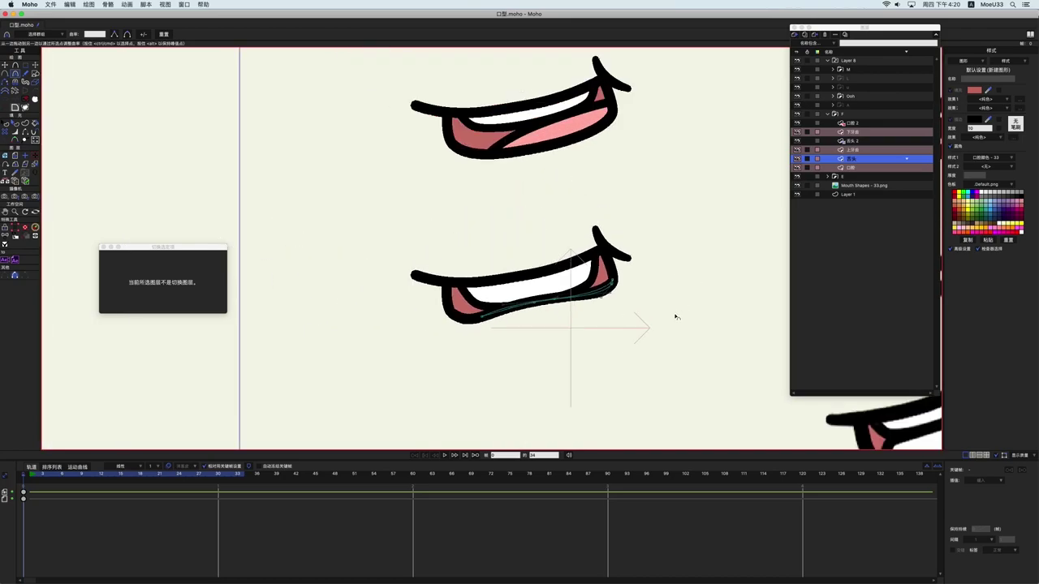
- Lower the outer end of F's upper lip line on 口腔, adjust its middle point and save the file
left_click_drag(674, 316, 613, 342)
left_click(858, 167)
key("t")
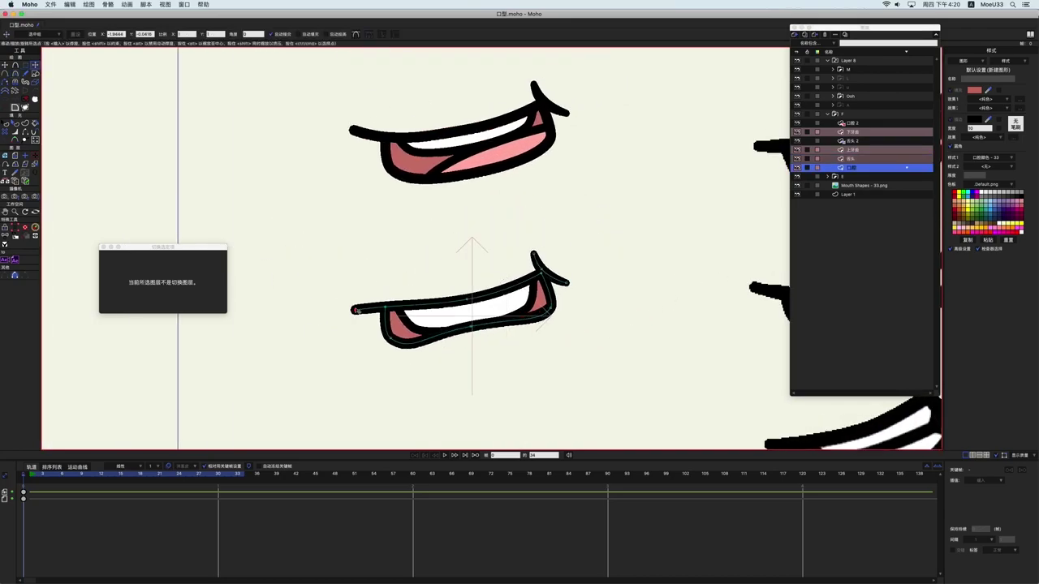
scroll(638, 297, "down", 3)
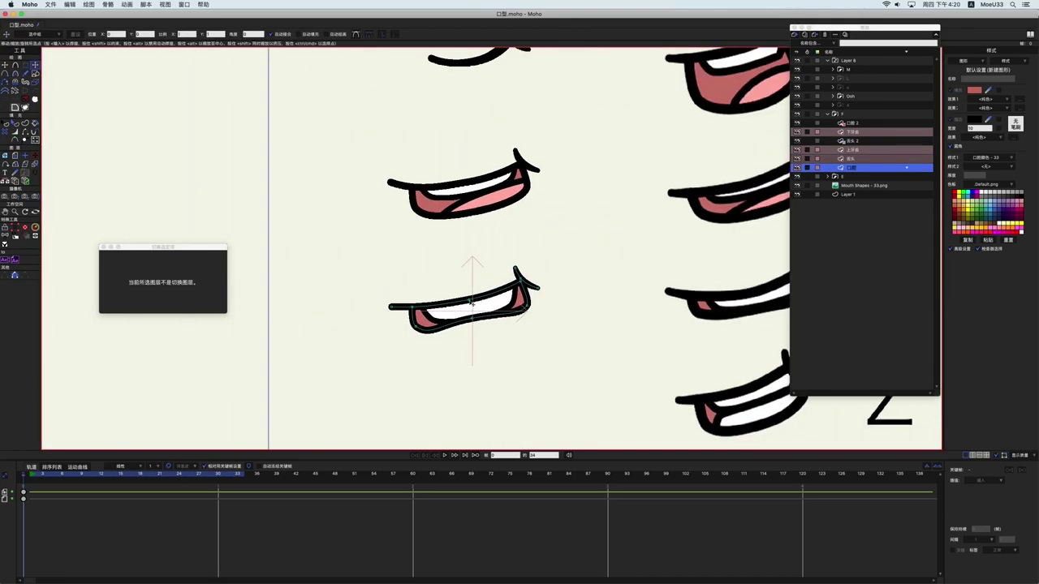
scroll(465, 306, "right", 3)
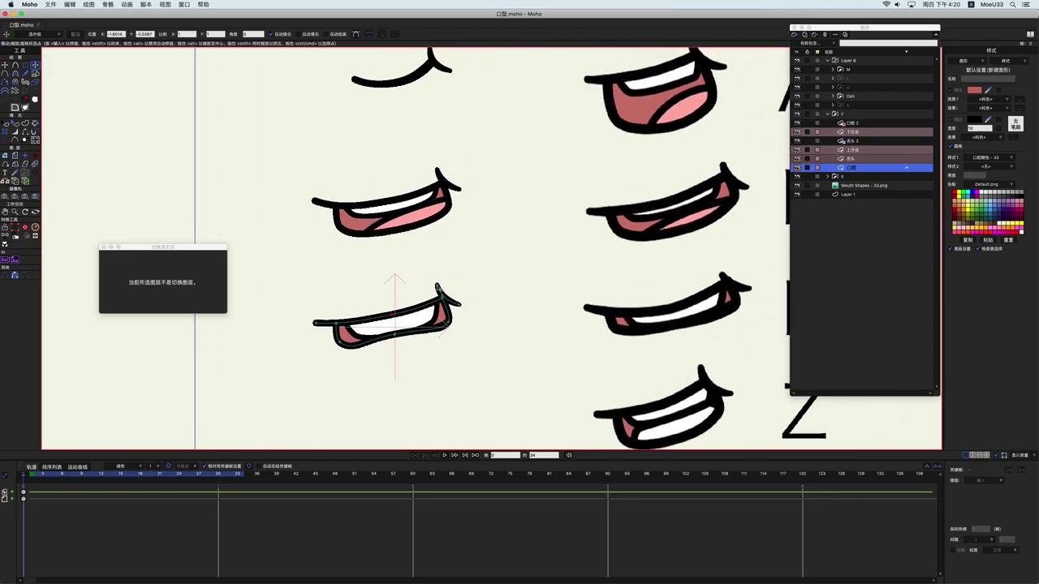
key("super+s")
- Shift all the upper lip points of F's 口腔 outline slightly downward and collapse the F group
left_click(843, 115)
left_click(828, 114)
scroll(510, 225, "down", 4)
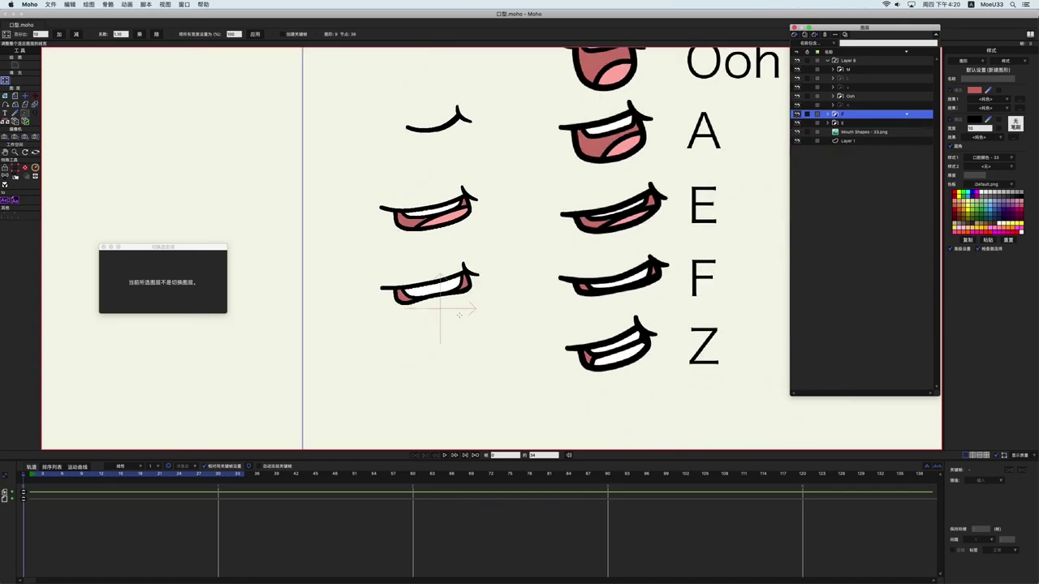
scroll(499, 268, "up", 2)
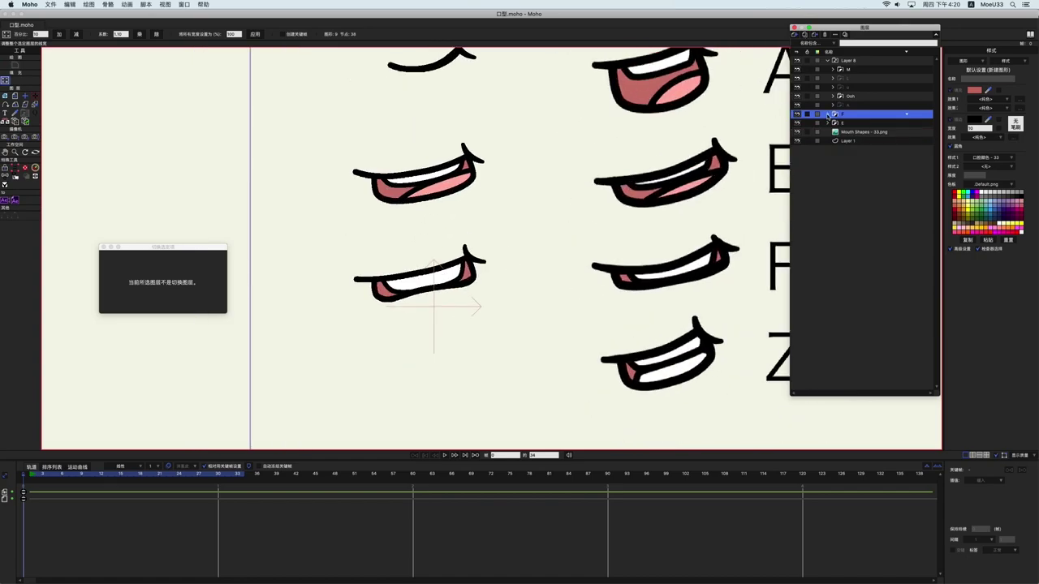
left_click(828, 114)
left_click(852, 167)
left_click_drag(311, 236, 440, 289)
key("t")
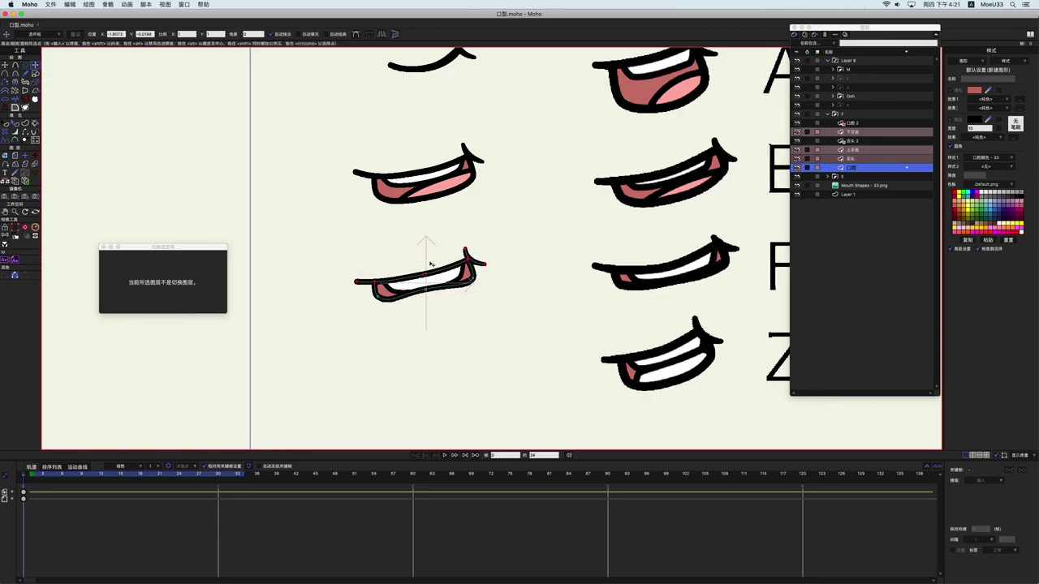
left_click(848, 114)
left_click(828, 114)
- Duplicate the E mouth group, name the copy Z and place it below the F mouth
left_click(805, 34)
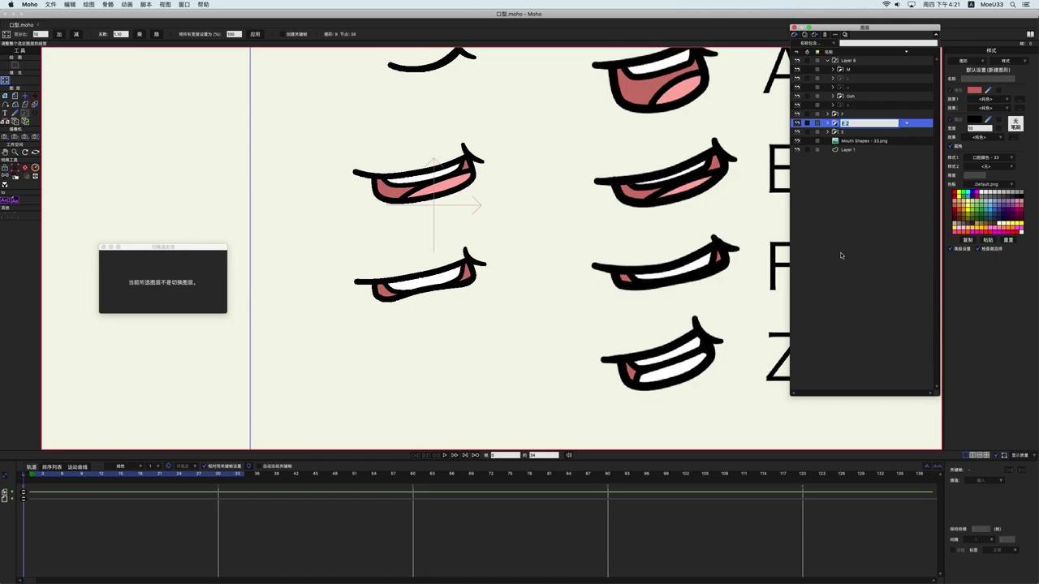
key("Return")
key("m")
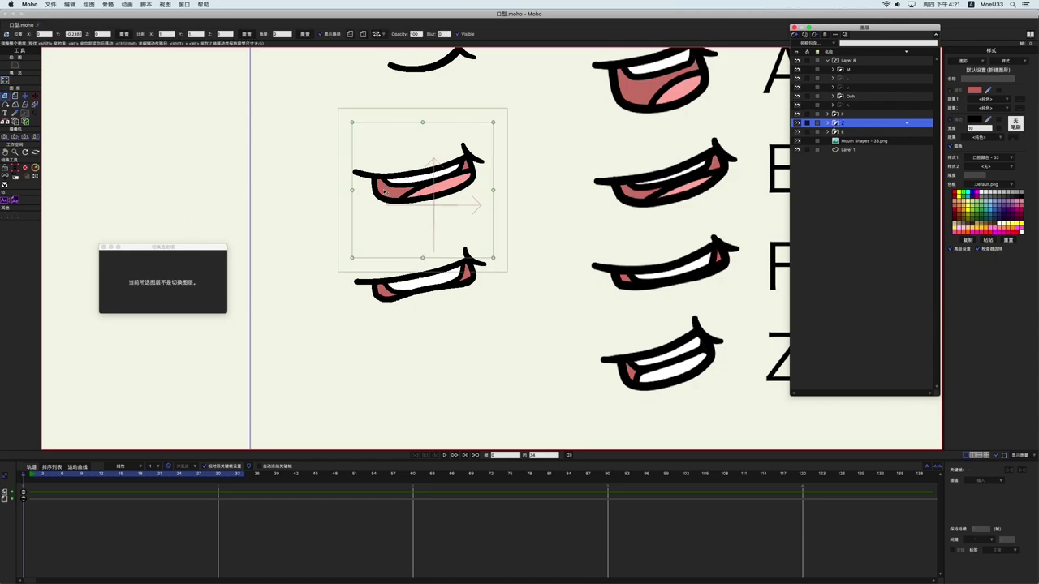
left_click_drag(385, 191, 384, 376)
- Narrow Z's 口腔 outline slightly by scaling all its points horizontally
scroll(533, 394, "down", 2)
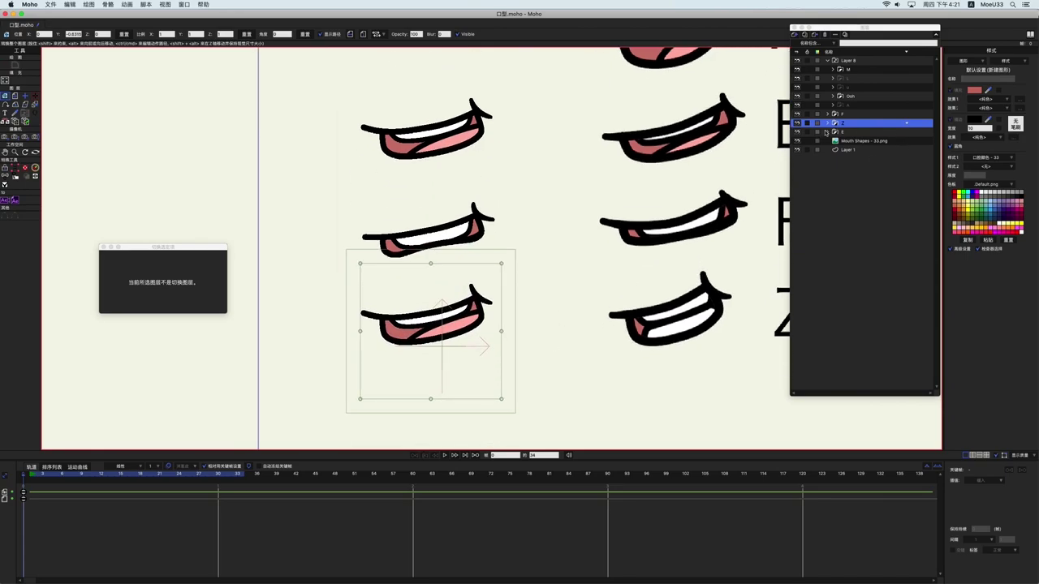
left_click(828, 123)
left_click(850, 176)
scroll(336, 278, "down", 2)
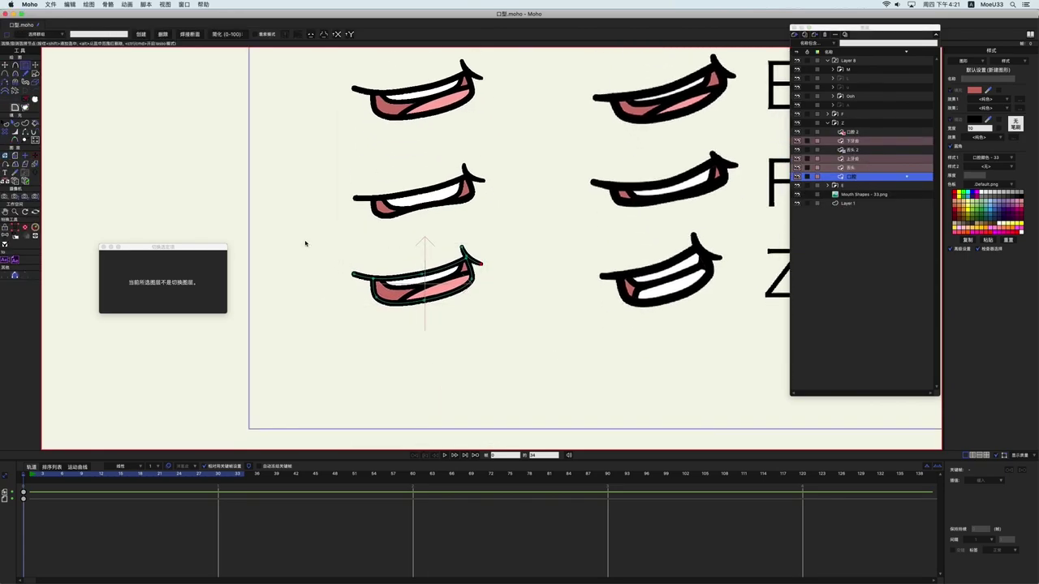
left_click_drag(295, 240, 511, 366)
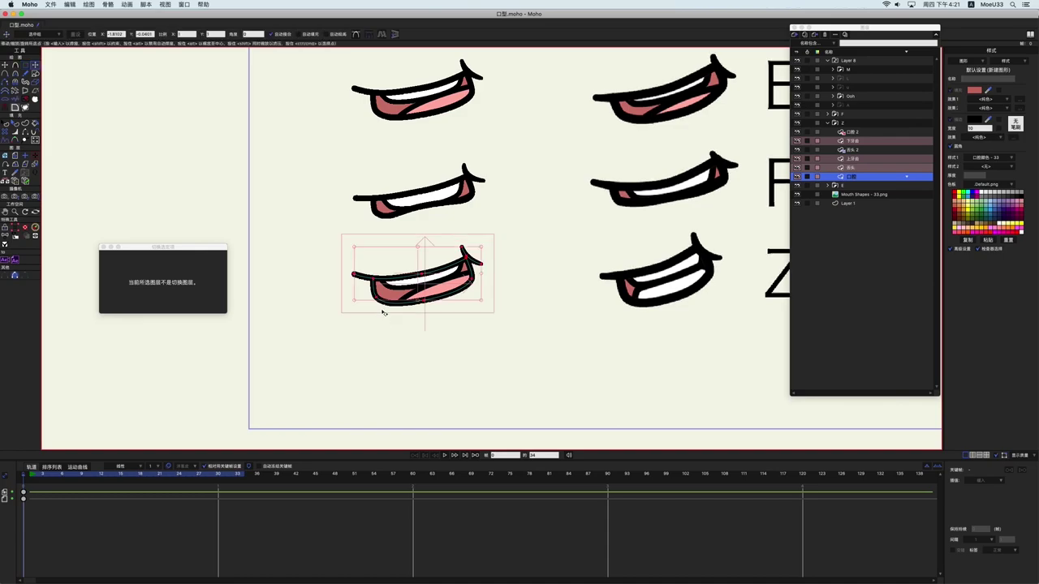
left_click_drag(355, 276, 367, 276)
- Lower the bottom lip points of Z's 口腔 outline to deepen the mouth and adjust the upper lip's corner points
key("g")
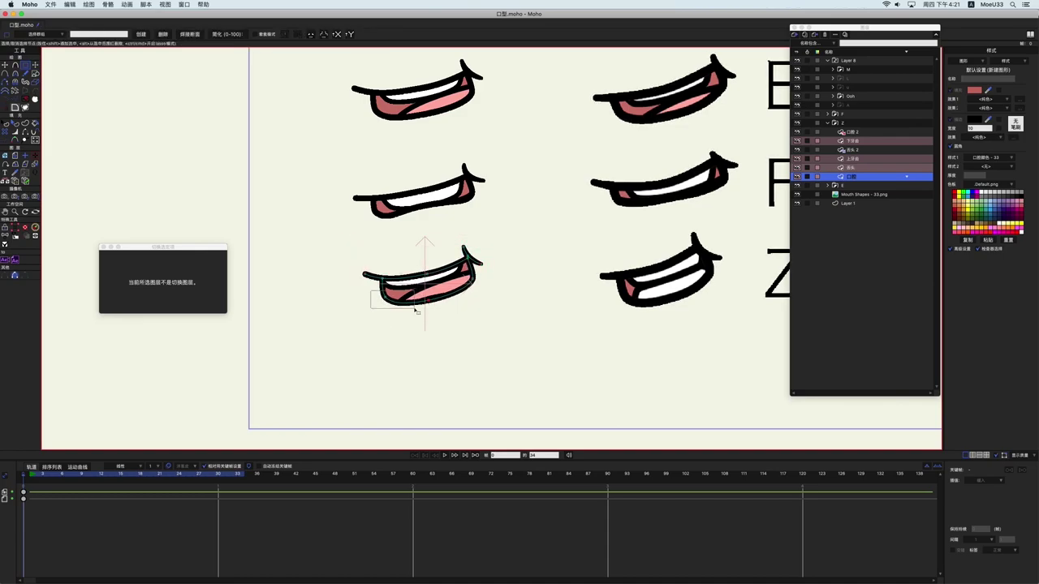
key("t")
left_click_drag(459, 299, 445, 313)
key("g")
left_click(383, 279)
key("t")
left_click_drag(382, 279, 379, 280)
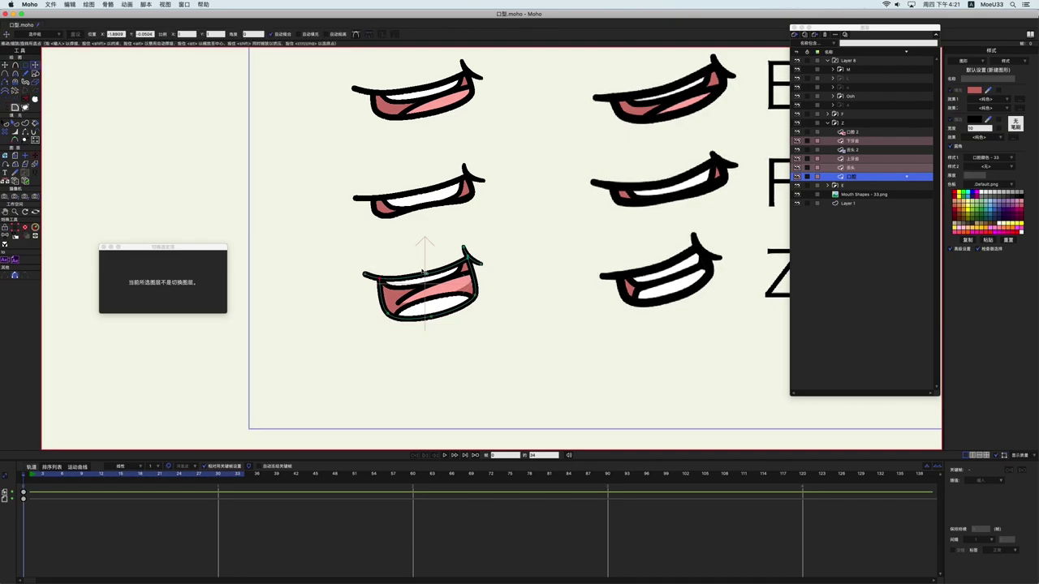
key("c")
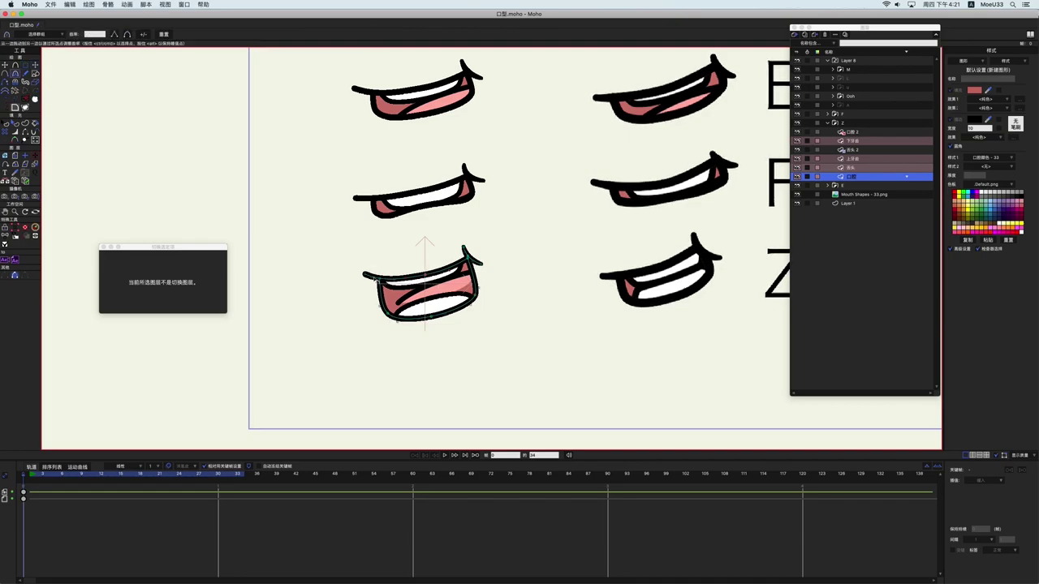
key("t")
left_click_drag(363, 276, 425, 276)
- Lower the points of Z's 舌头 shape toward the lower lip and behind the lower teeth
left_click(883, 169)
scroll(447, 327, "up", 3)
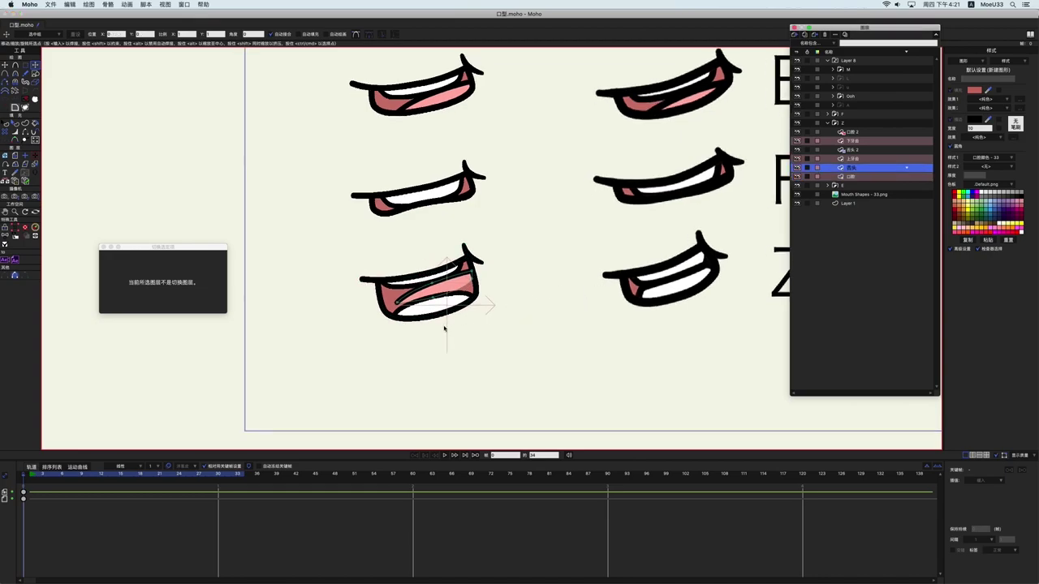
left_click_drag(362, 284, 362, 308)
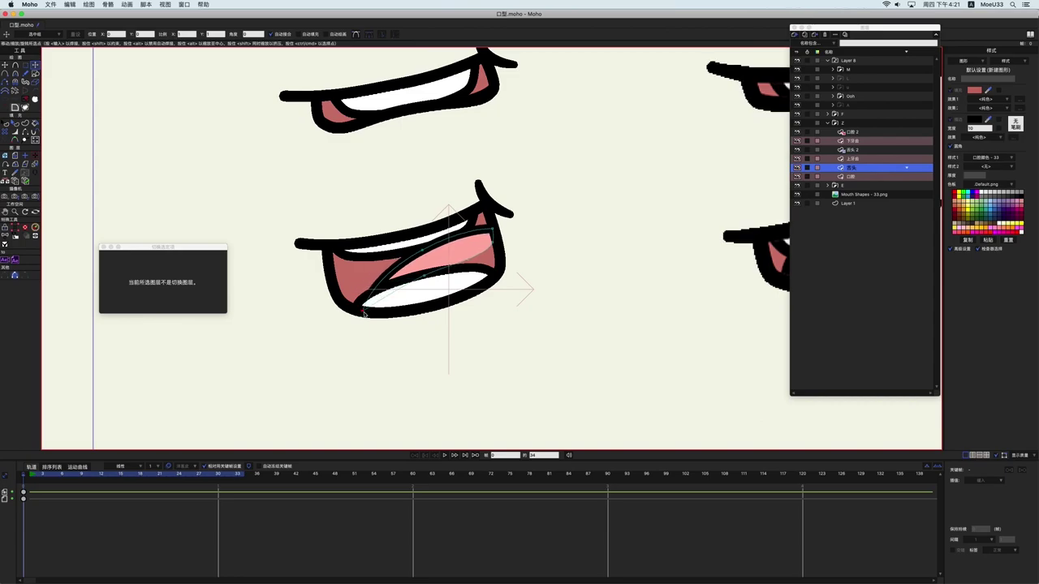
left_click_drag(497, 244, 500, 272)
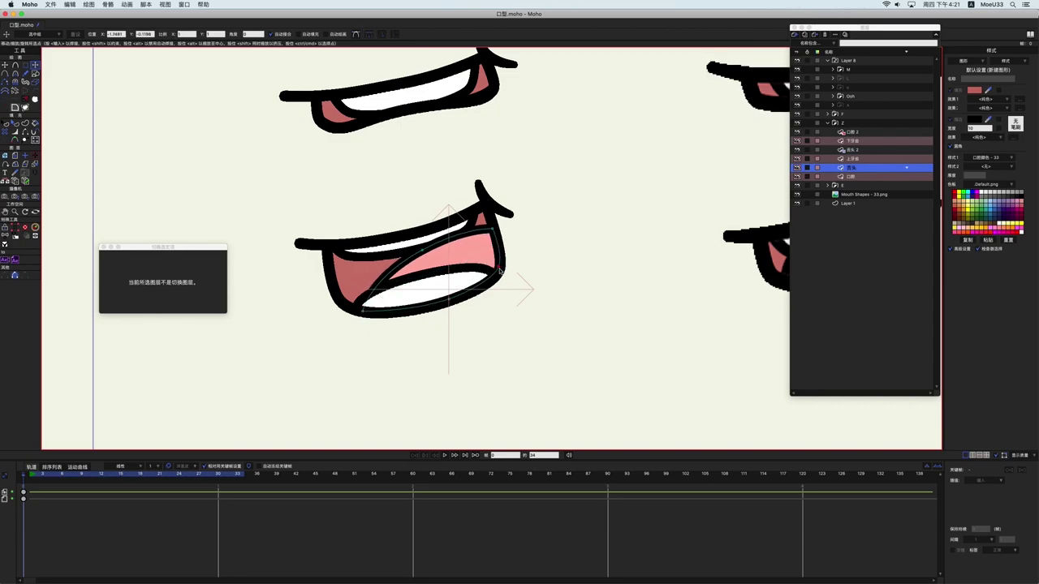
left_click_drag(492, 229, 499, 251)
left_click_drag(423, 251, 427, 273)
- Lower Z's whole 上牙齿 shape to enlarge the upper teeth and pull its two upper points slightly inward
left_click(867, 160)
key("super+a")
left_click_drag(415, 219, 431, 241)
left_click_drag(538, 237, 482, 241)
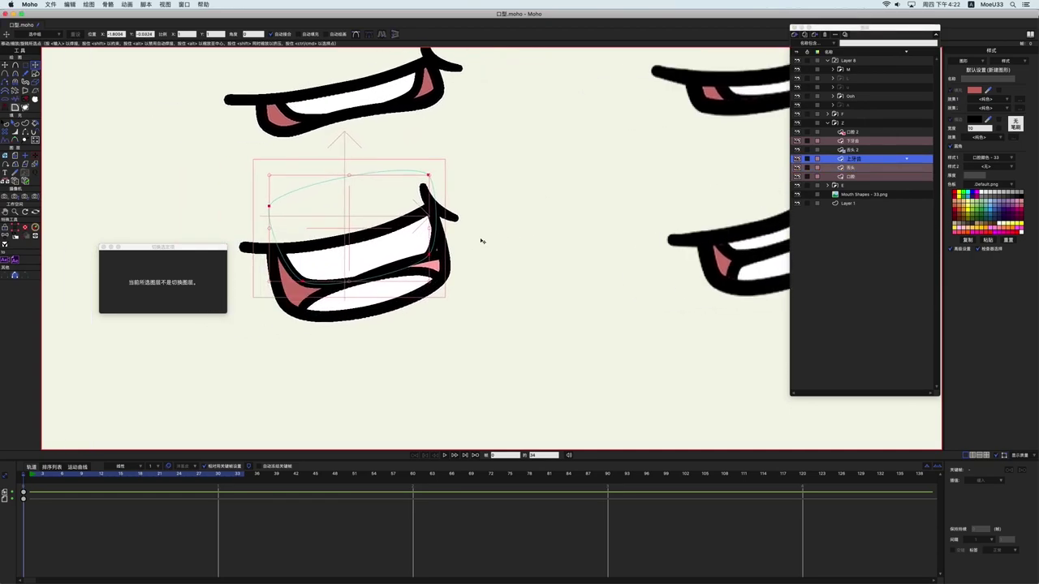
left_click_drag(433, 285, 434, 282)
left_click(250, 202)
left_click_drag(268, 207, 277, 208)
left_click(423, 171, "shift")
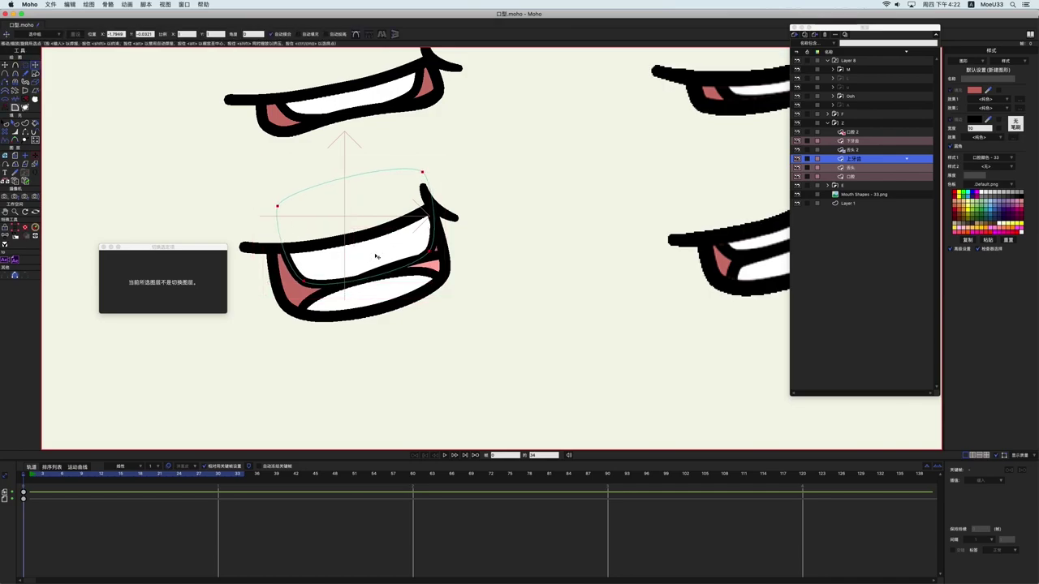
- Raise Z's 下牙齿 shape toward the upper teeth and adjust the curvature of its two upper points
left_click(852, 141)
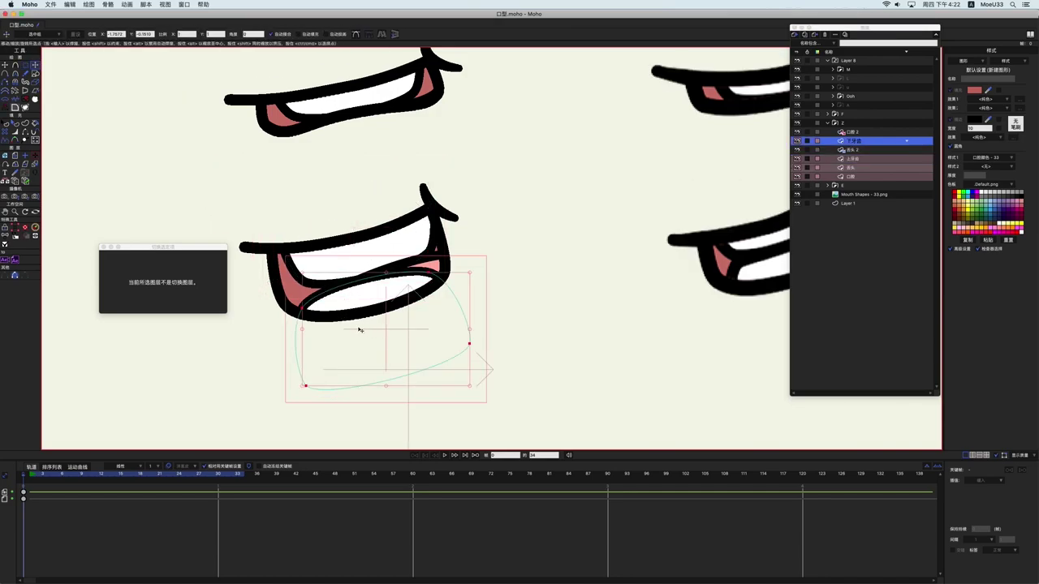
left_click(358, 245)
left_click_drag(358, 245, 383, 259)
key("c")
left_click_drag(349, 290, 348, 294)
left_click_drag(491, 282, 489, 280)
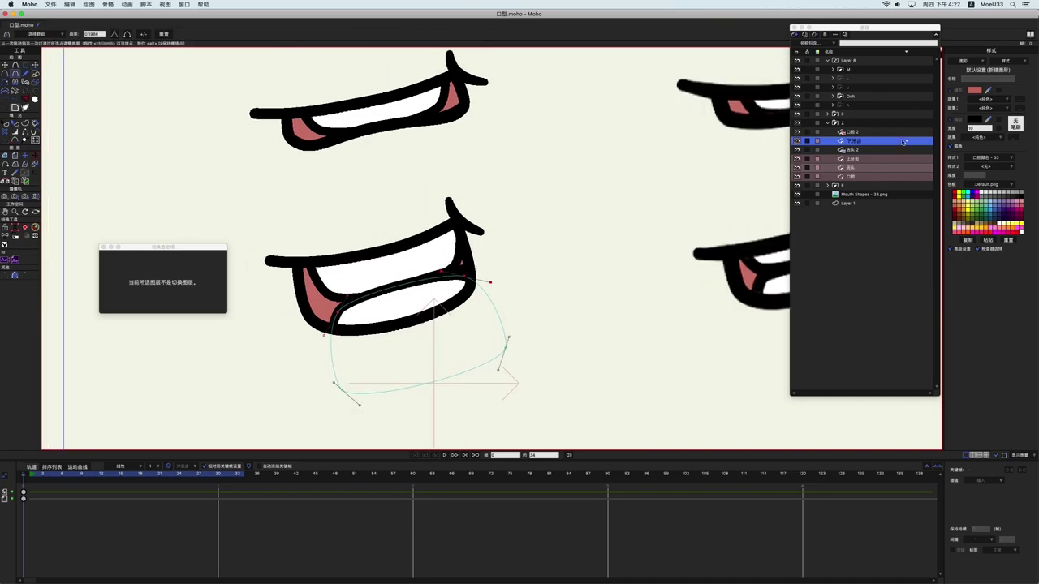
- Nudge the lower corner points of Z's 上牙齿 shape to refine the line between the teeth
right_click(346, 285, "alt")
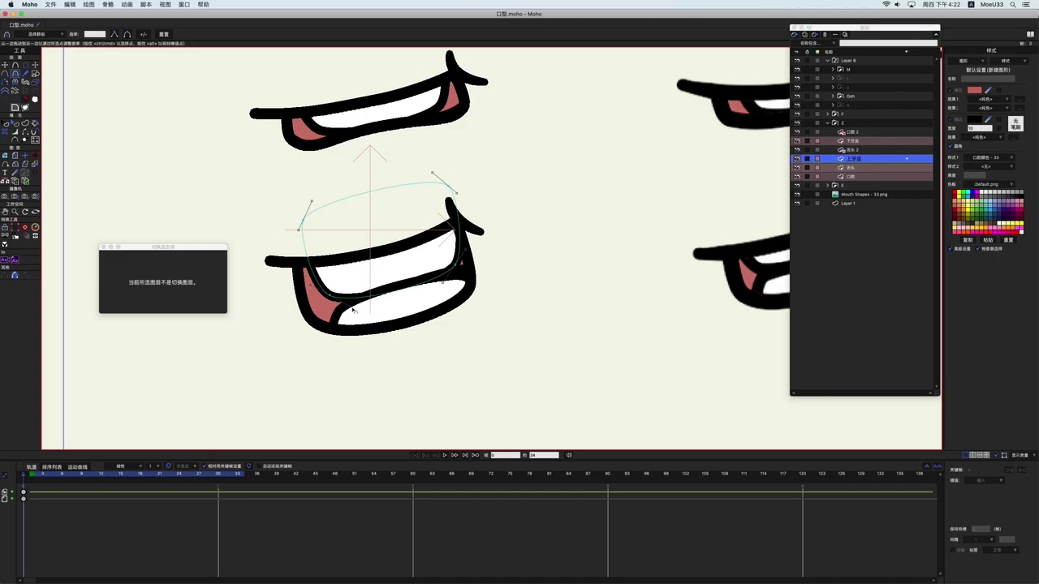
key("t")
left_click_drag(458, 266, 458, 265)
left_click_drag(329, 294, 331, 293)
key("super+a")
- Shift Z's 下牙齿 shape slightly up and left and refine the curvature at its upper right point
left_click(869, 142)
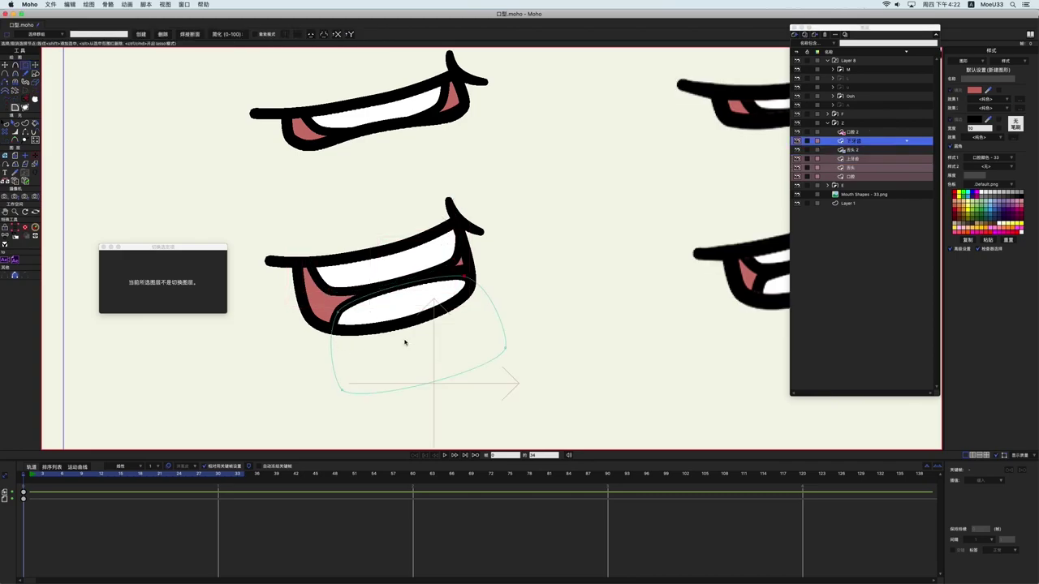
left_click_drag(408, 343, 408, 343)
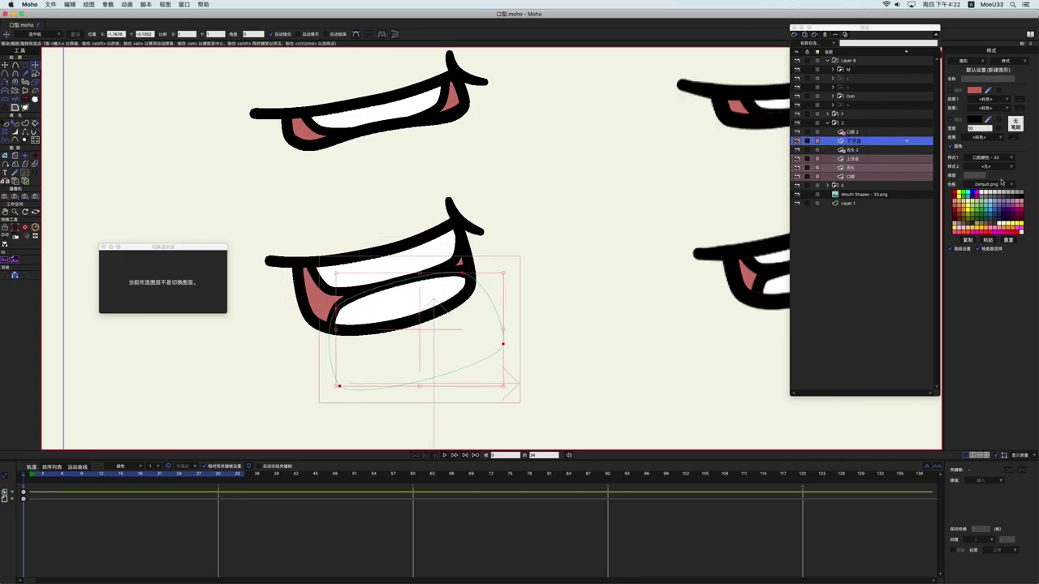
key("c")
left_click(488, 282)
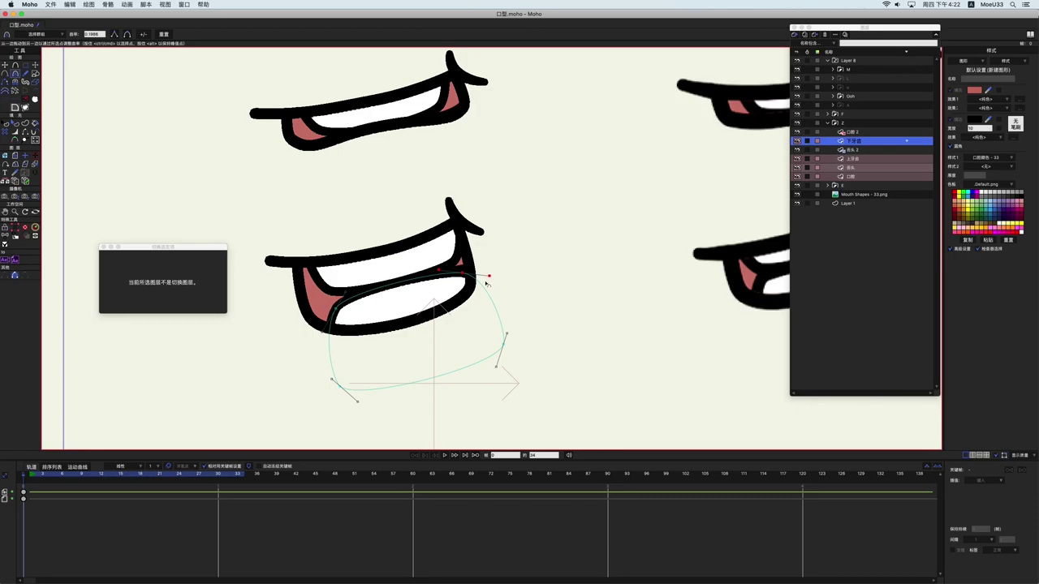
- Adjust the right point of Z's 舌头 shape to hide it behind the lower teeth and collapse the Z group
left_click(851, 167)
key("t")
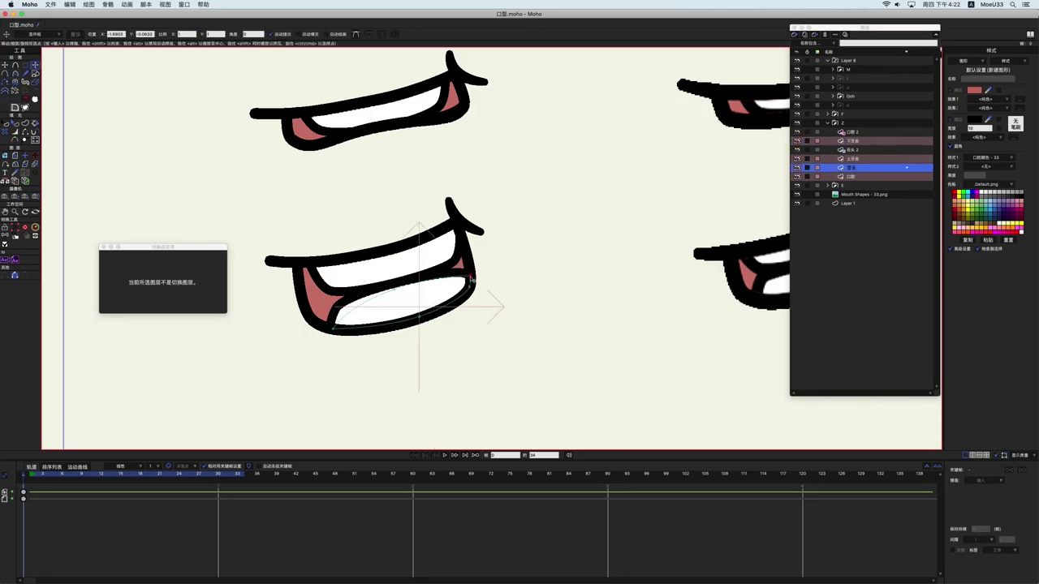
scroll(529, 283, "down", 3)
scroll(552, 272, "down", 5)
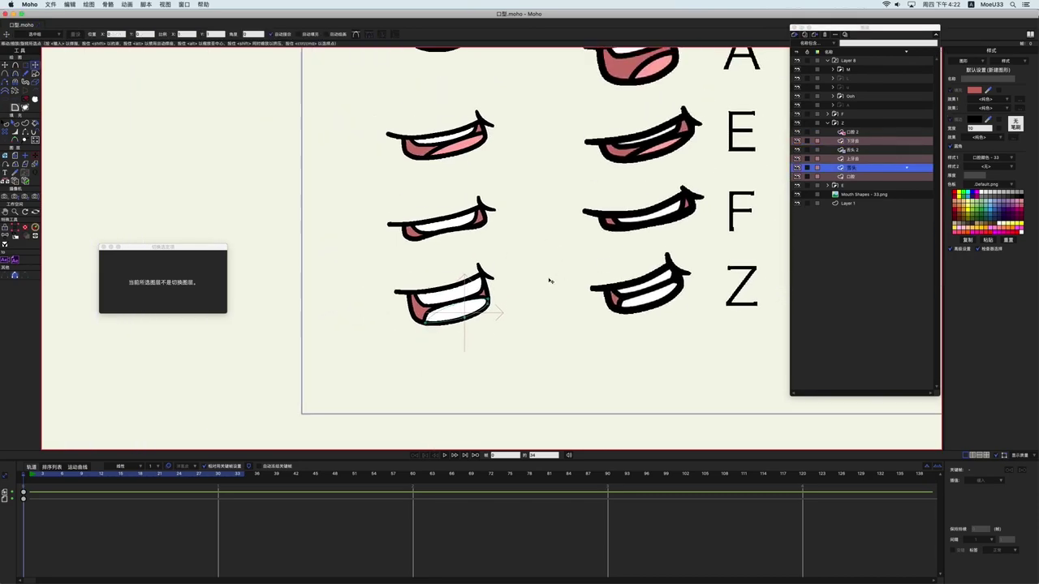
left_click(828, 123)
left_click(828, 123)
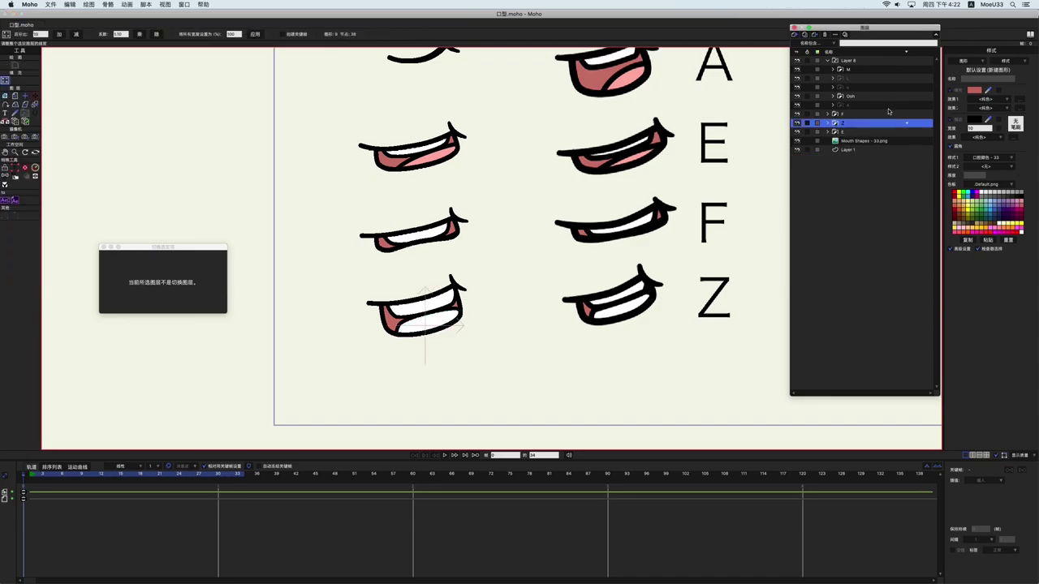
- Reset the position of the F, Z and E mouth groups together
left_click(848, 115)
left_click(847, 132, "shift")
key("m")
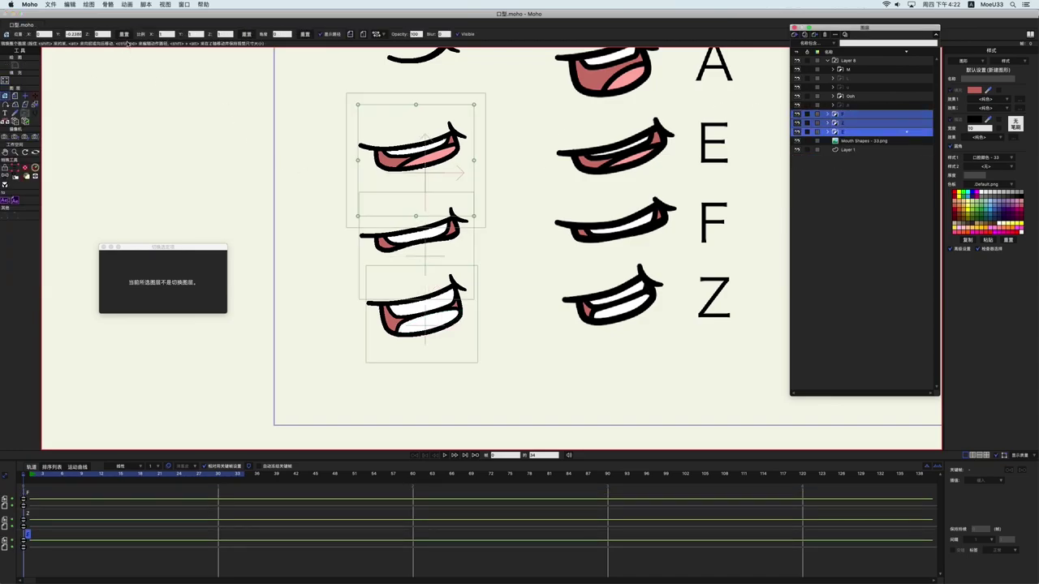
left_click(124, 35)
- Move the F, Z and E groups into the switch layer with the other mouths and select the switch layer
left_click_drag(415, 173, 371, 285)
left_click_drag(849, 114, 852, 115)
left_click(848, 61)
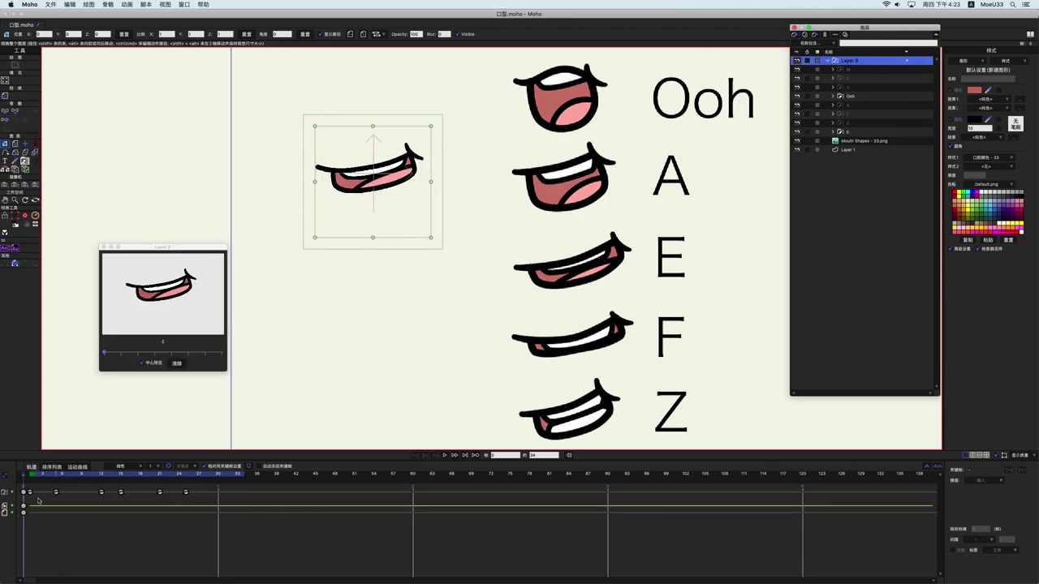
- Extend the playback range to end at frame 68 and switch the mouth to M at frame 29
left_click(33, 478)
right_click(466, 477, "alt")
left_click_drag(194, 477, 189, 477)
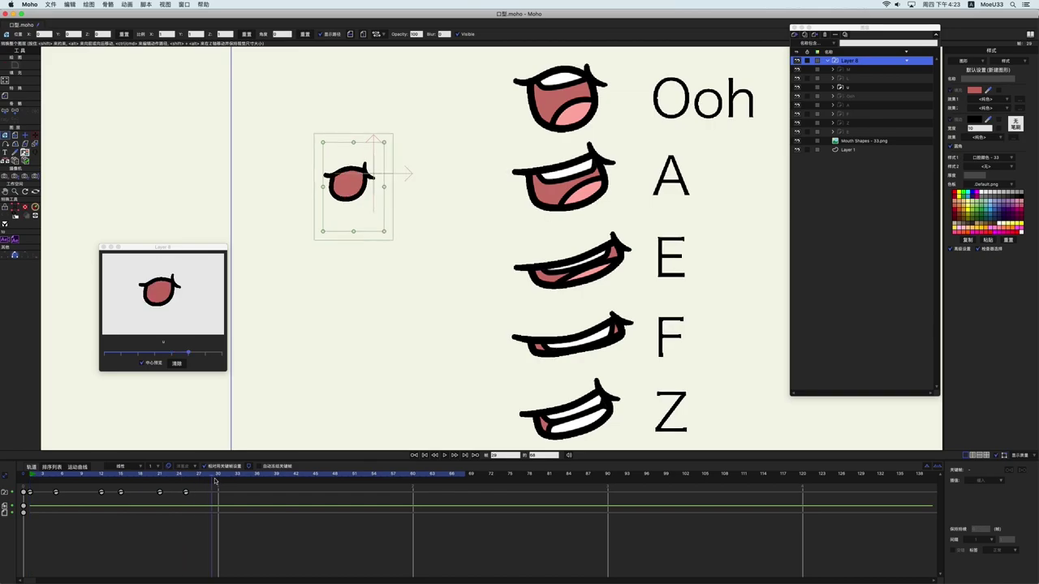
left_click_drag(188, 353, 222, 356)
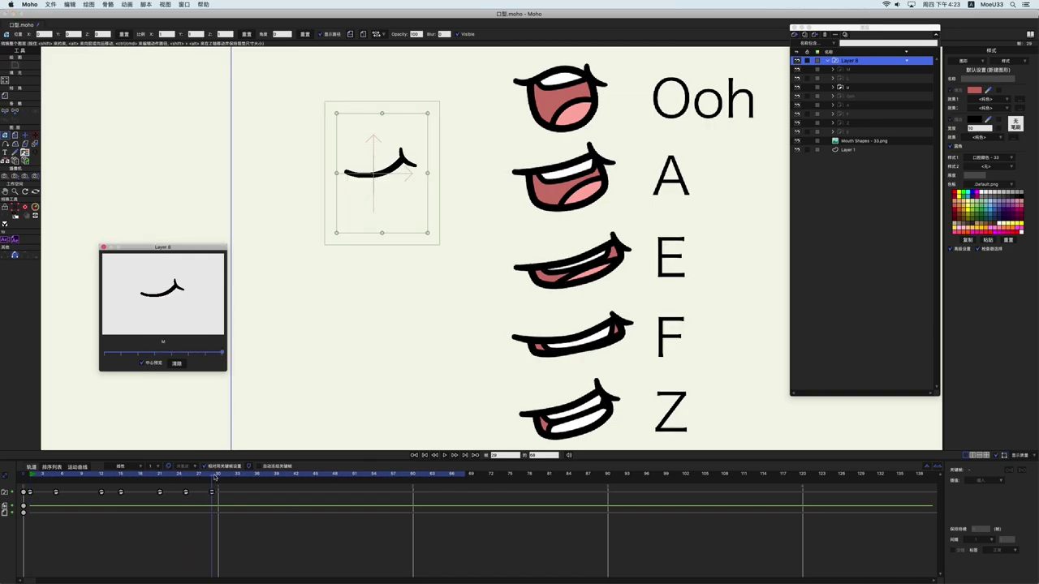
- Switch the mouth layer to Z at frame 34 and to E at frame 37
left_click_drag(215, 478, 242, 479)
right_click(848, 62)
left_click(847, 120)
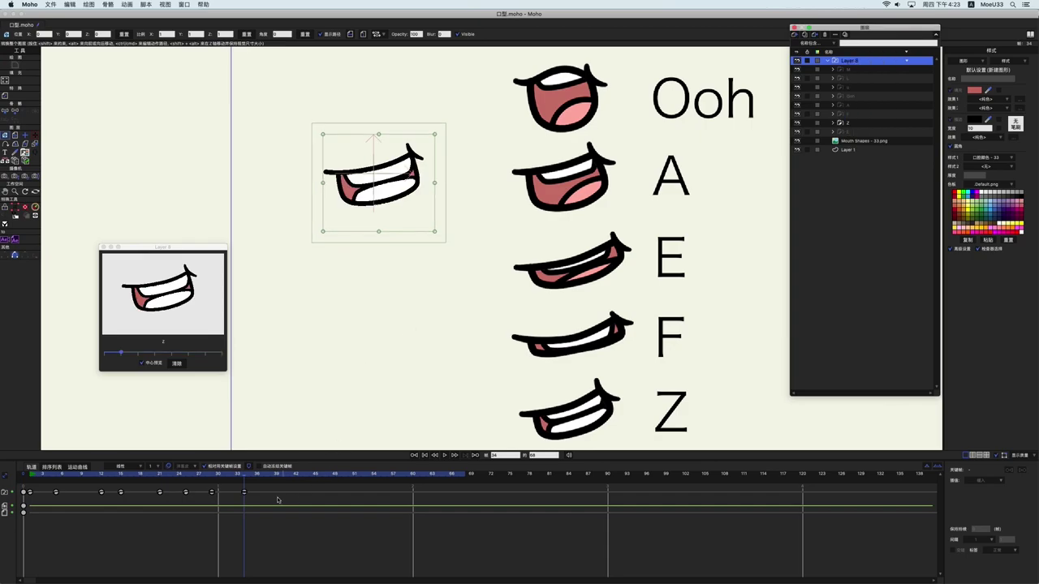
right_click(836, 65)
left_click(848, 123)
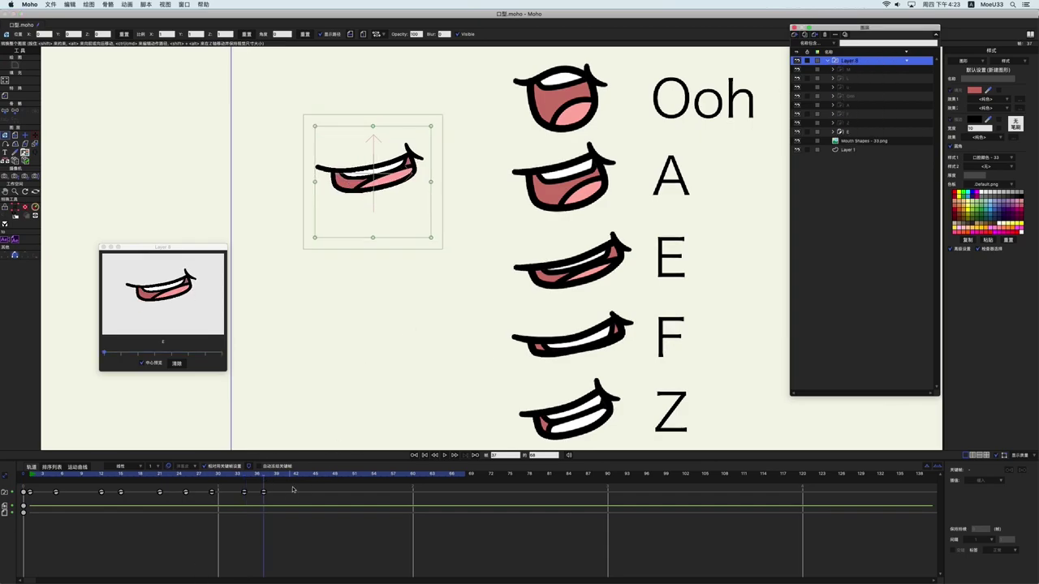
- Switch the mouth layer to M at frame 41 and to F at frame 47
left_click(291, 479)
right_click(851, 62)
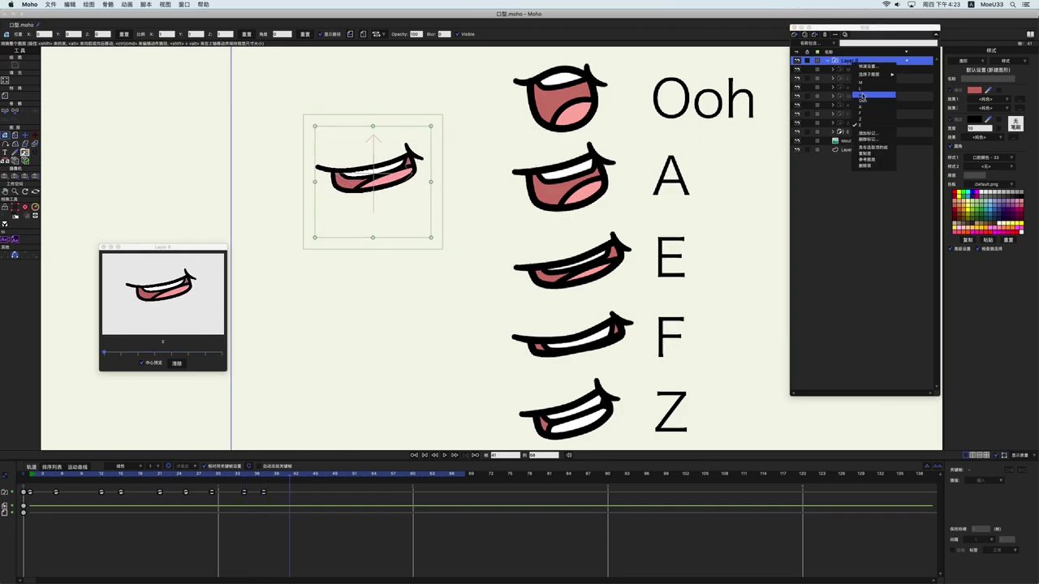
left_click(870, 95)
right_click(848, 62)
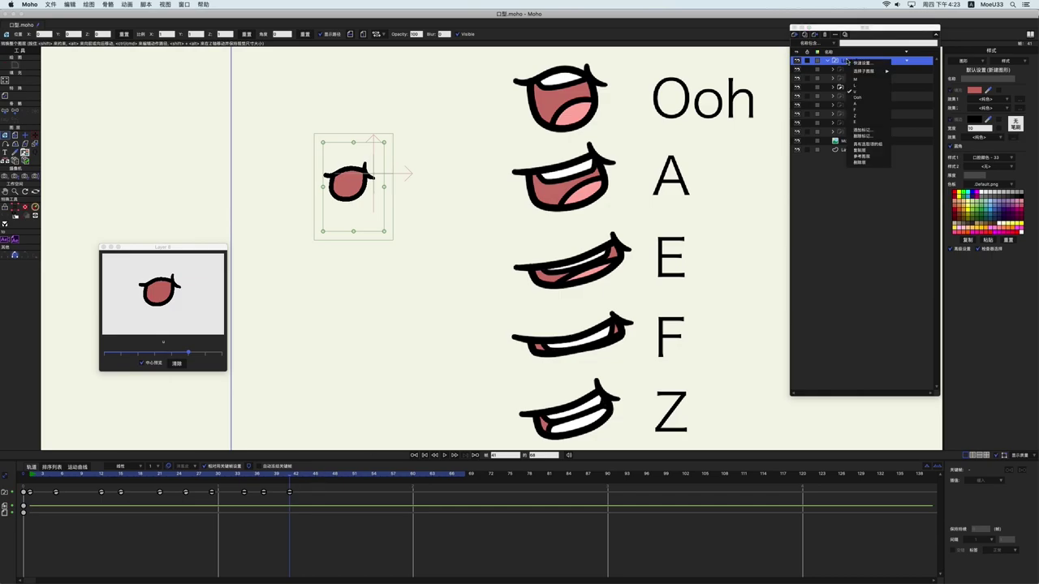
left_click(852, 79)
right_click(848, 62)
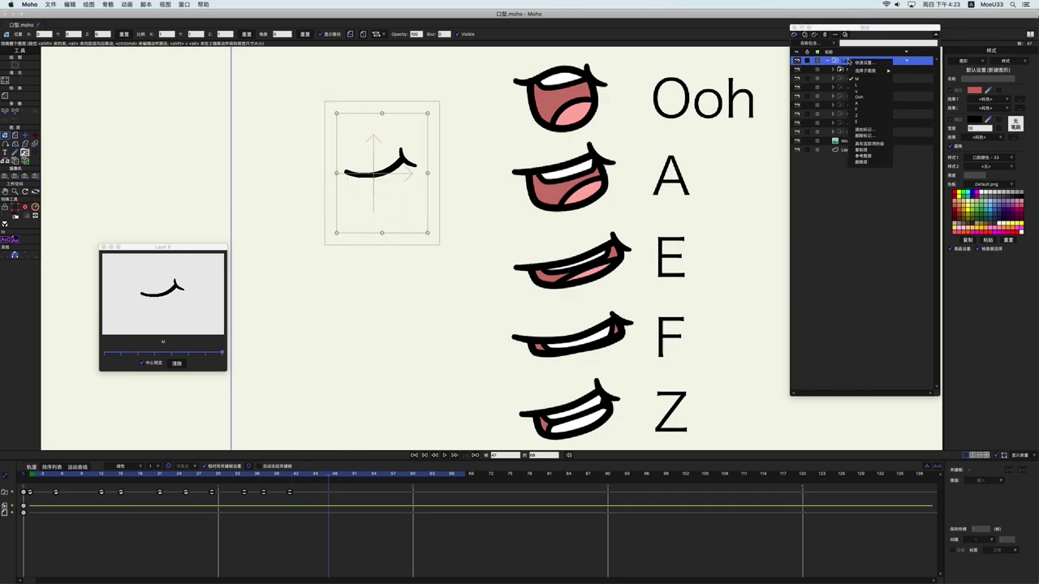
left_click(869, 109)
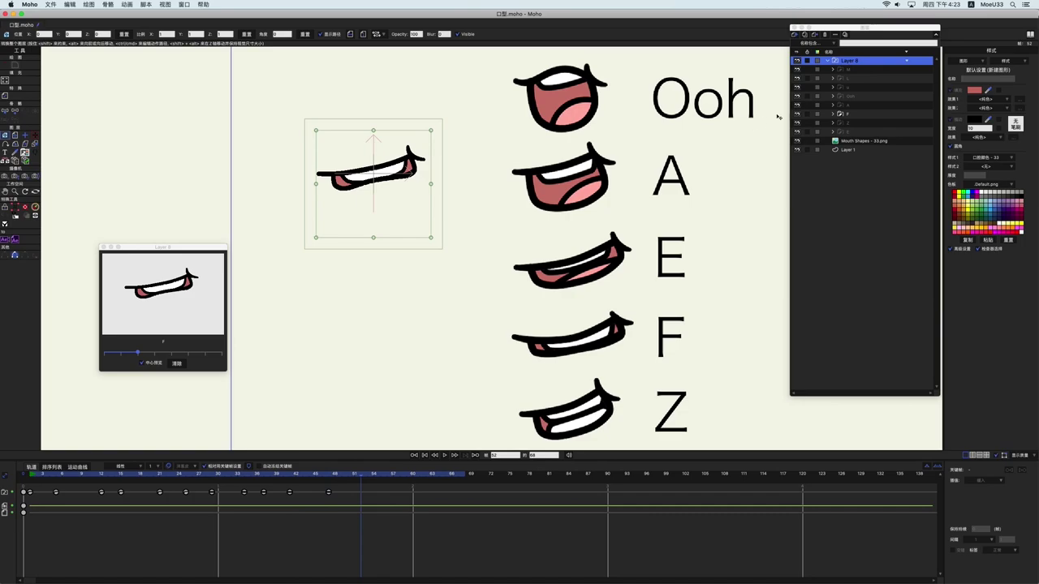
- Switch the mouth layer to L at frame 52 and to A at frame 56
right_click(849, 65)
left_click(852, 90)
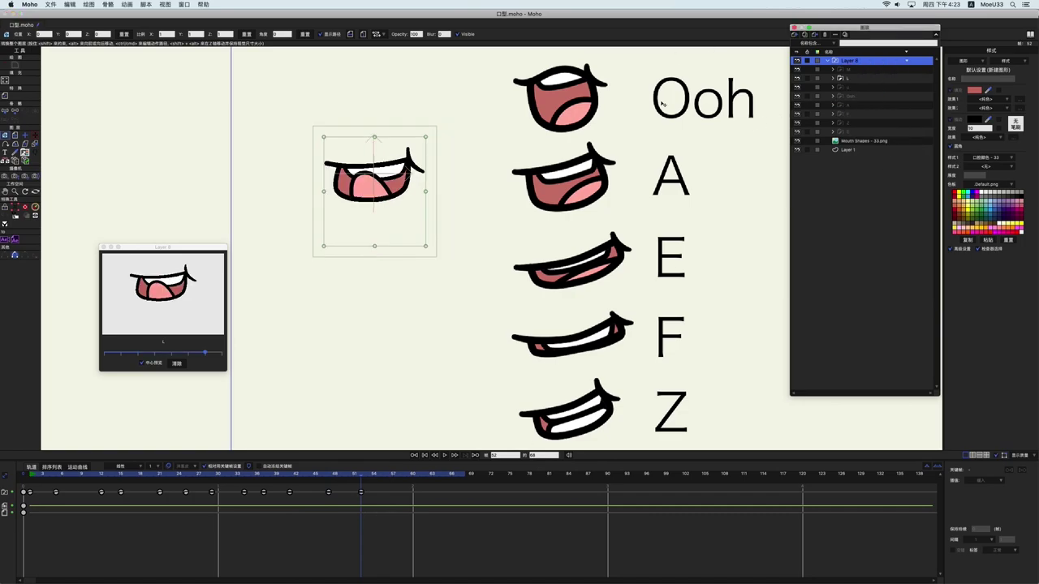
left_click(387, 474)
right_click(844, 65)
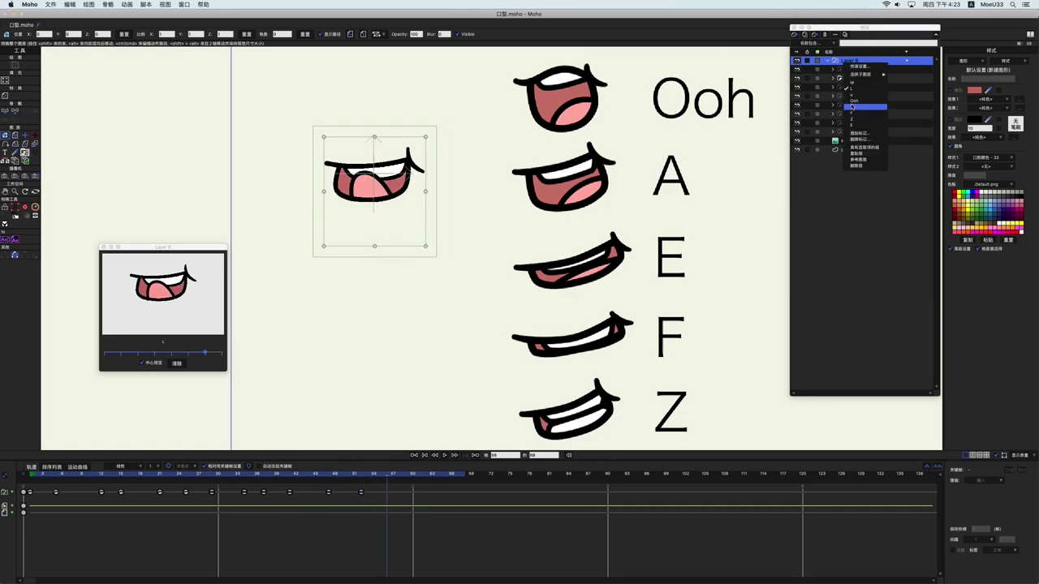
left_click(852, 104)
- Switch the mouth layer to u at frame 60 and to M at frame 65
left_click(411, 480)
right_click(844, 68)
left_click(852, 94)
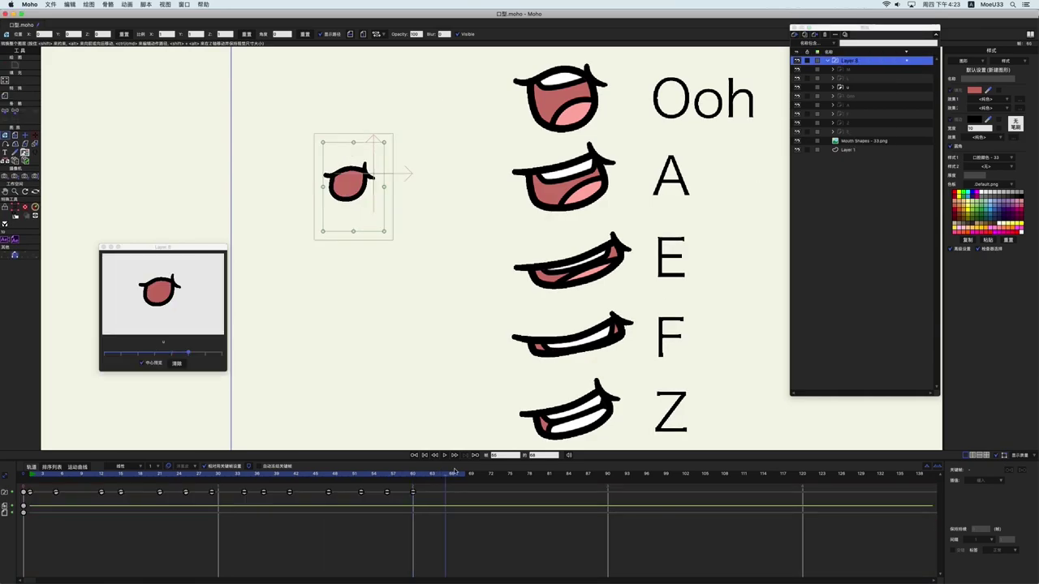
right_click(850, 65)
left_click(852, 76)
- Play back the mouth animation and hide the Mouth Shapes - 33.png reference layer
key("space")
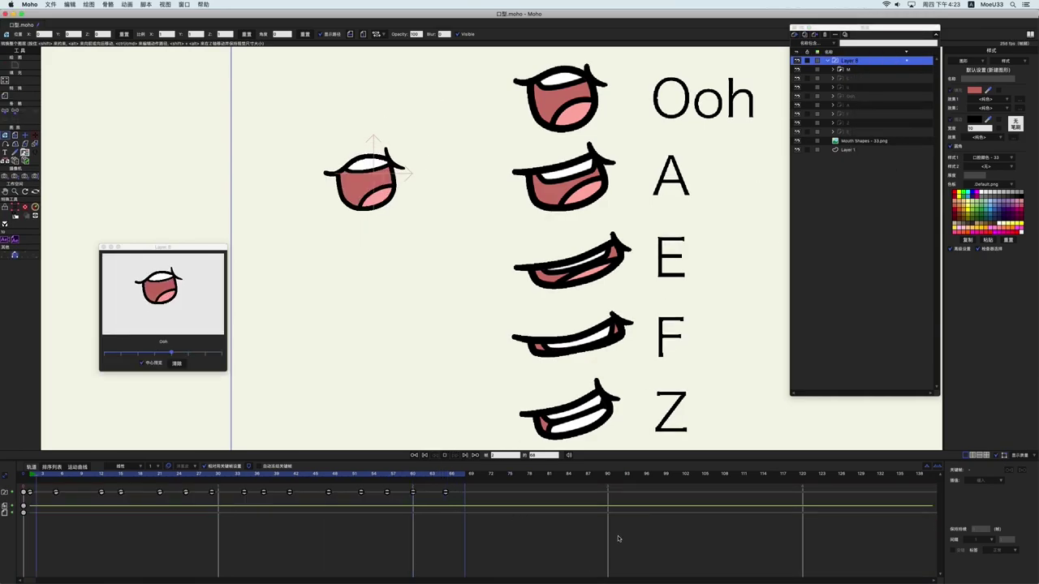
scroll(470, 354, "down", 5)
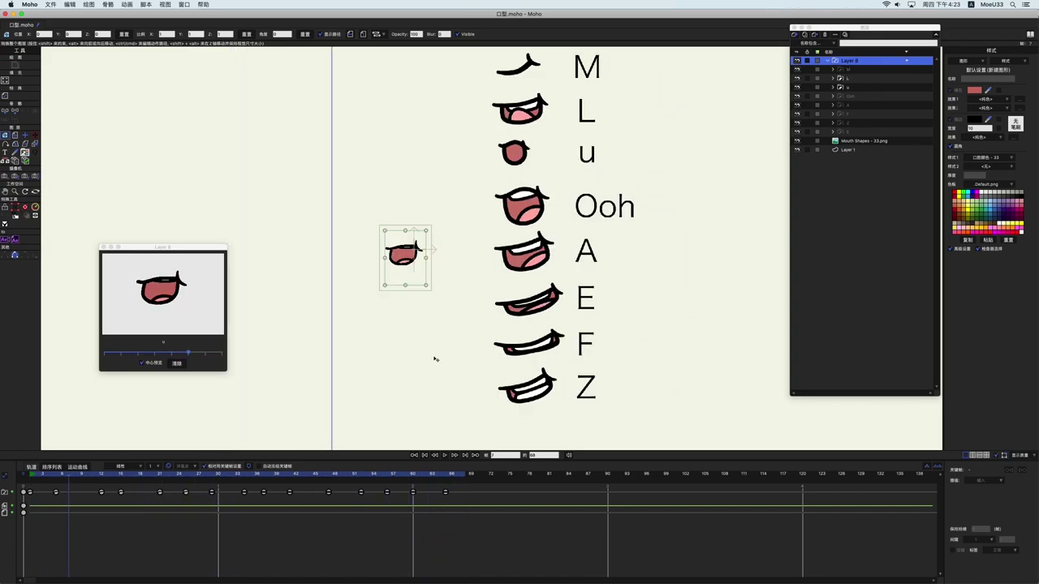
left_click_drag(471, 355, 471, 372)
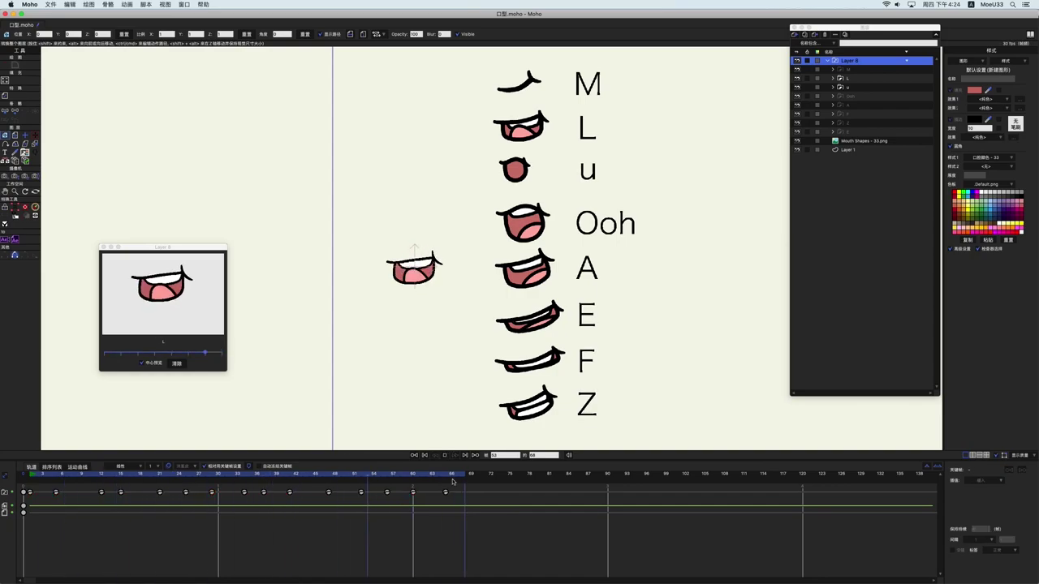
left_click(796, 141)
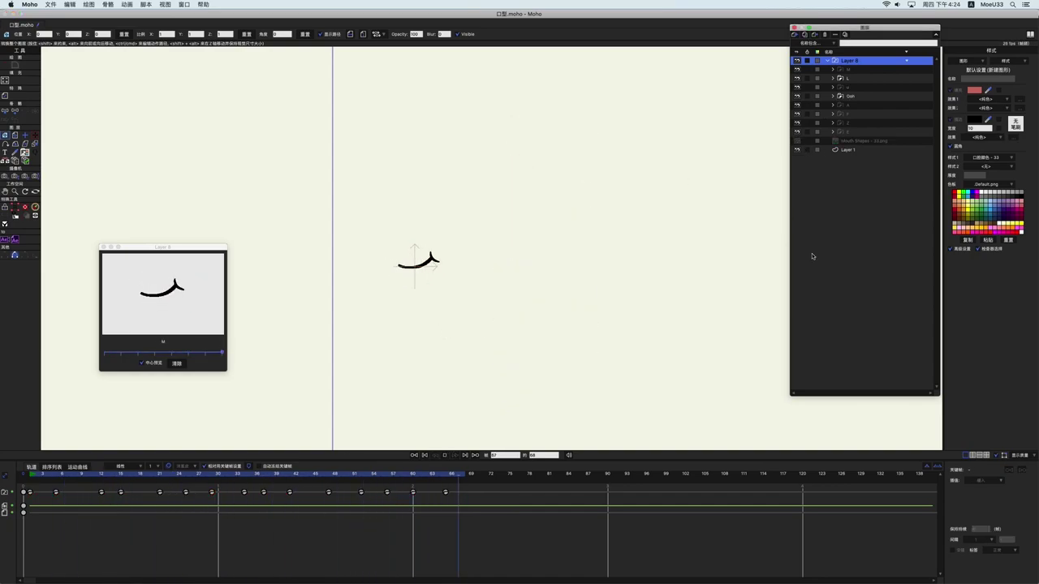